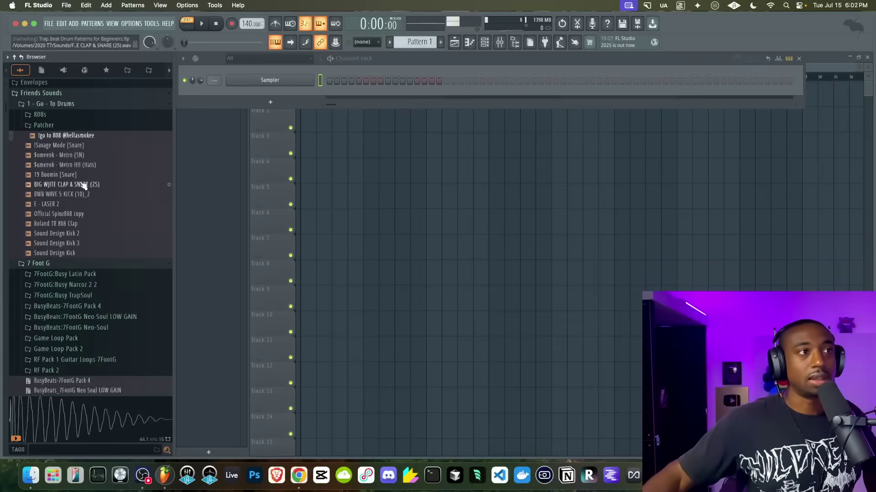
Audition the drum samples in the 1 - Go - To Drums folder, from the first 808 through Official Spinz808 copy.
left_click(86, 137)
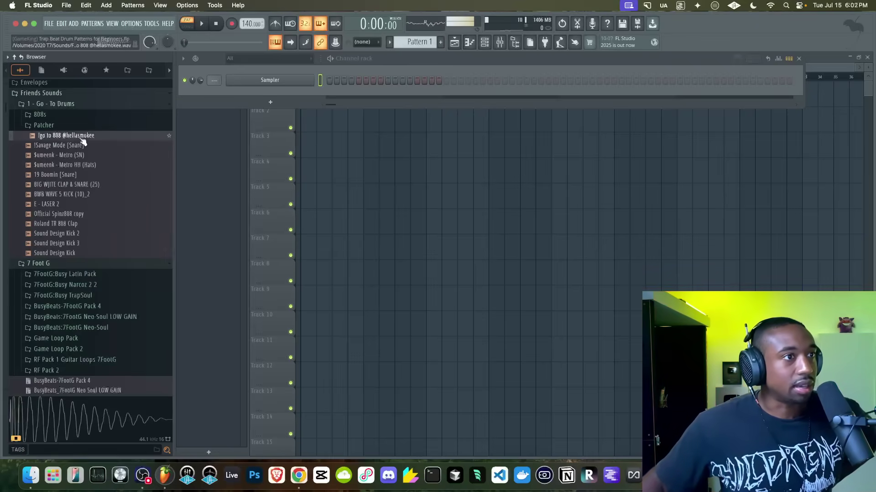
left_click(83, 145)
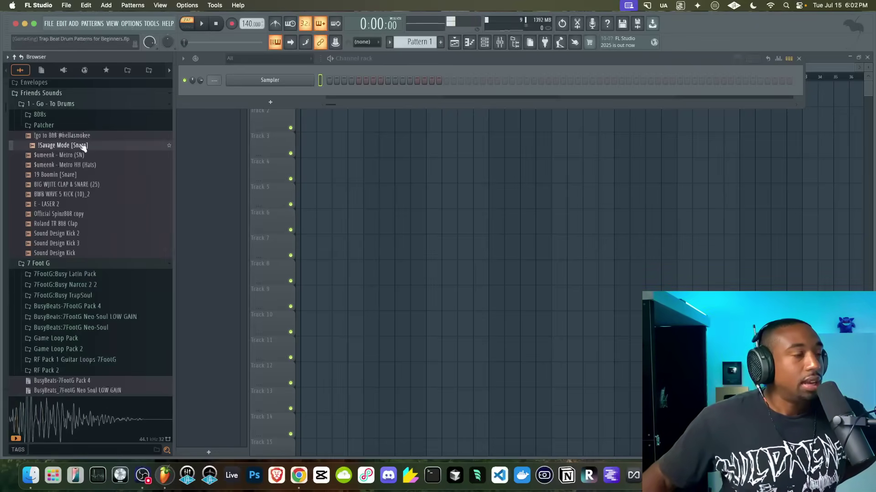
left_click(85, 155)
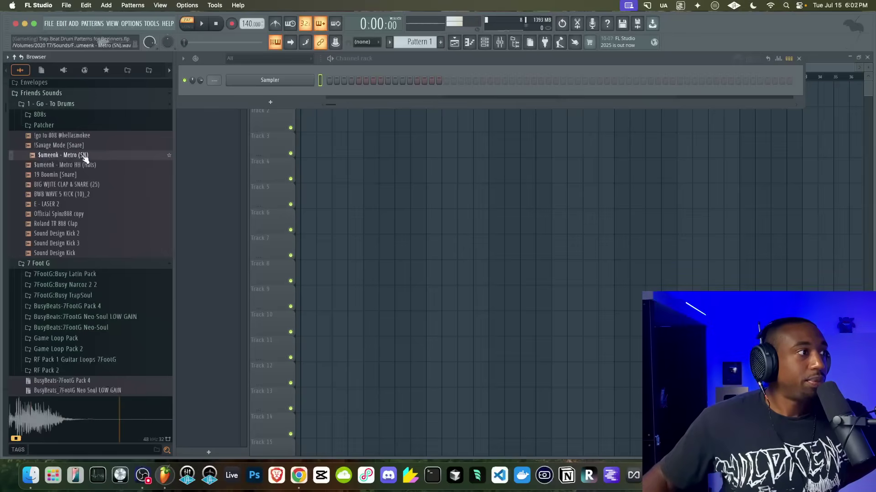
left_click(89, 167)
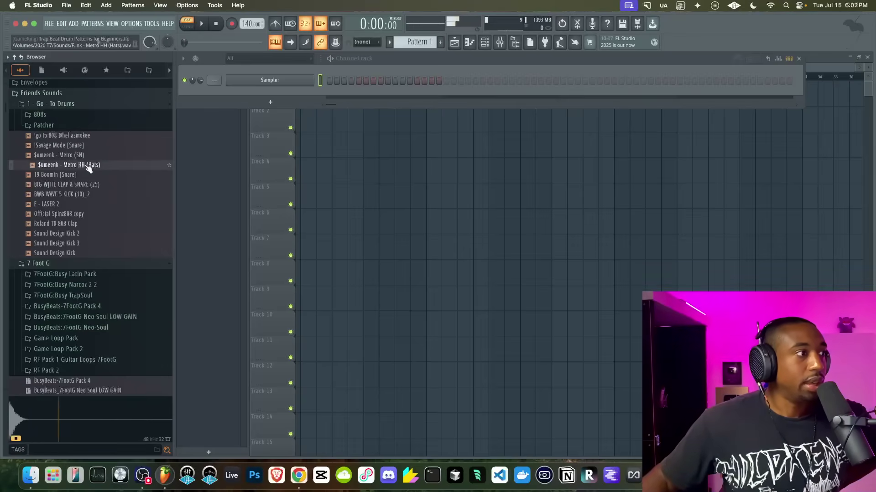
left_click(84, 176)
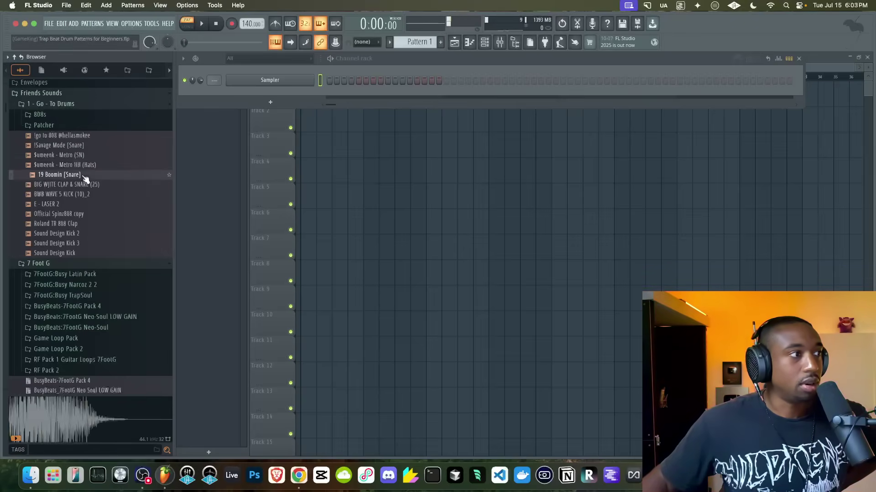
left_click(86, 185)
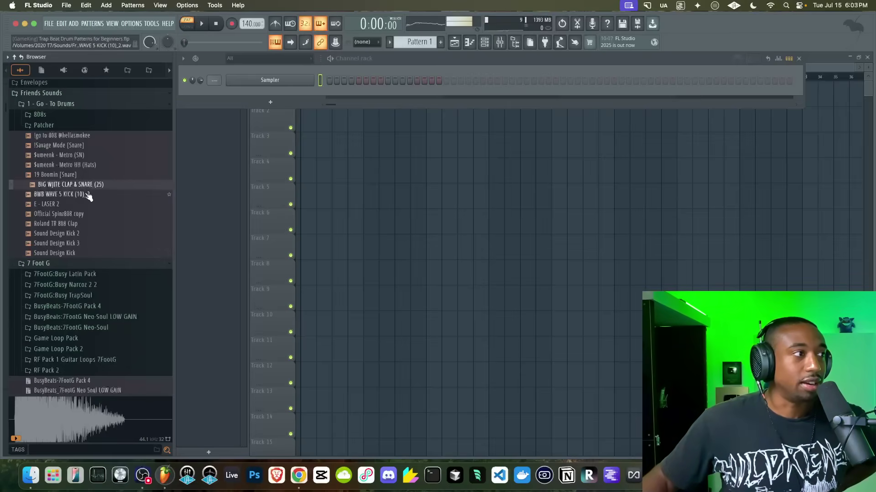
left_click(88, 195)
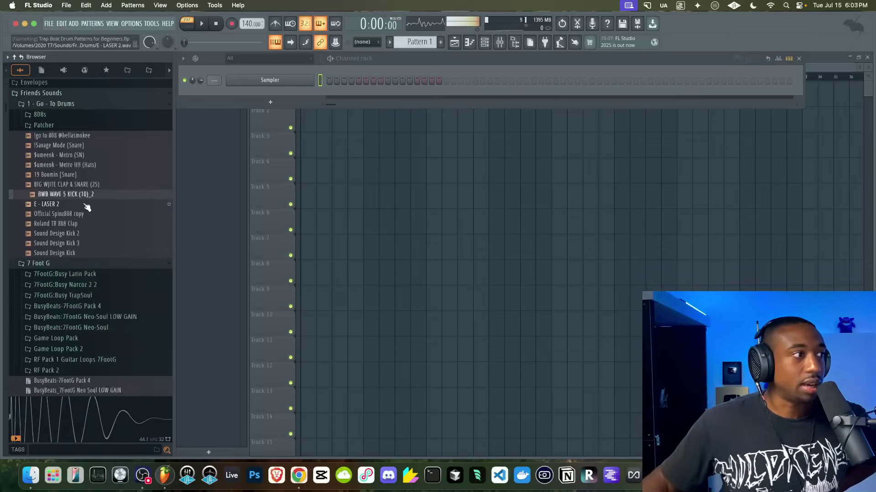
left_click(87, 206)
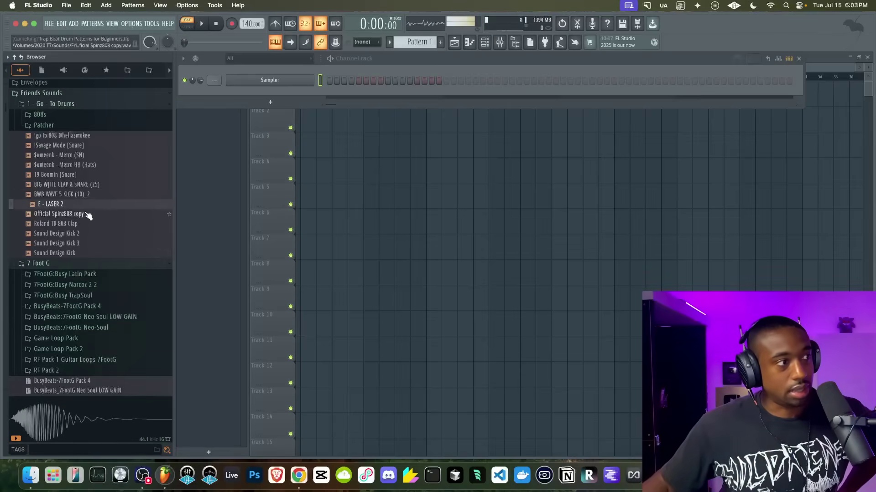
left_click(87, 215)
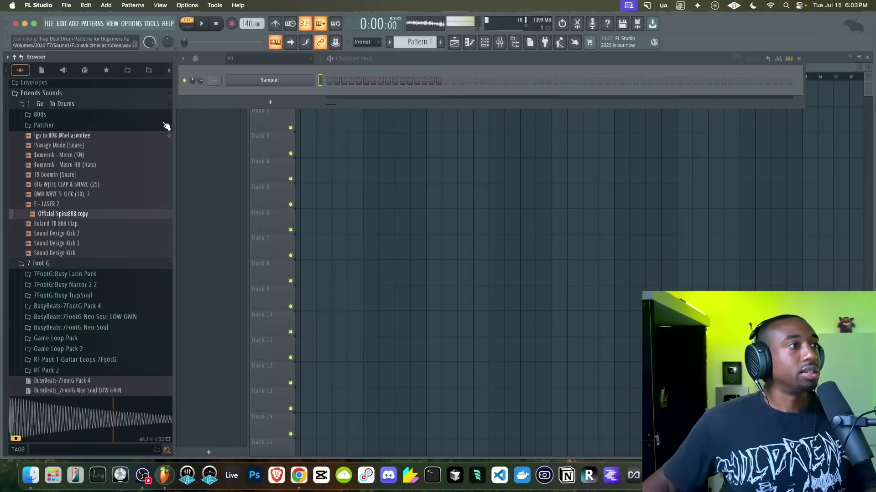
left_click(278, 71)
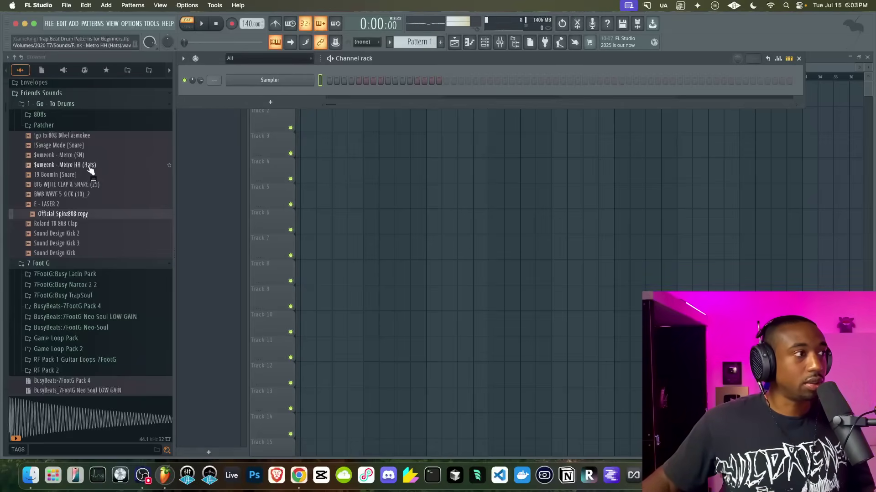
left_click(516, 42)
left_click(515, 43)
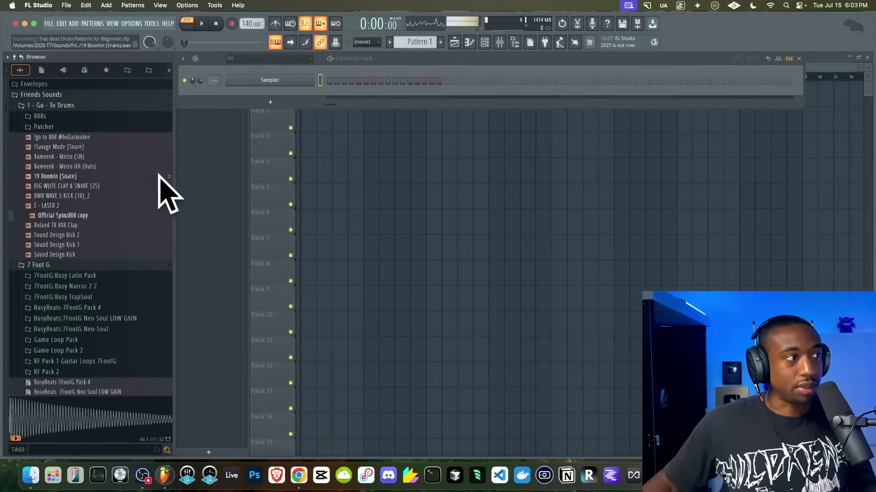
left_click(88, 180)
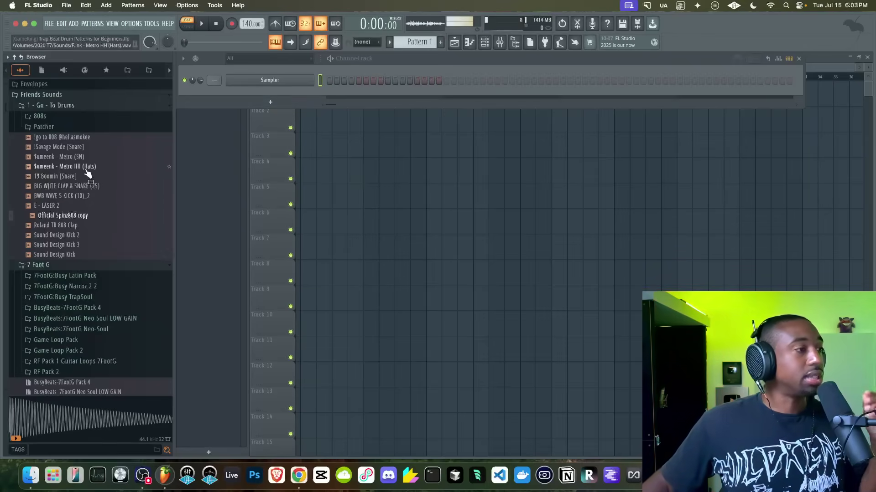
Open the $umeenk - Metro HH (Hats) sample in a new channel of the channel rack.
left_click(86, 169)
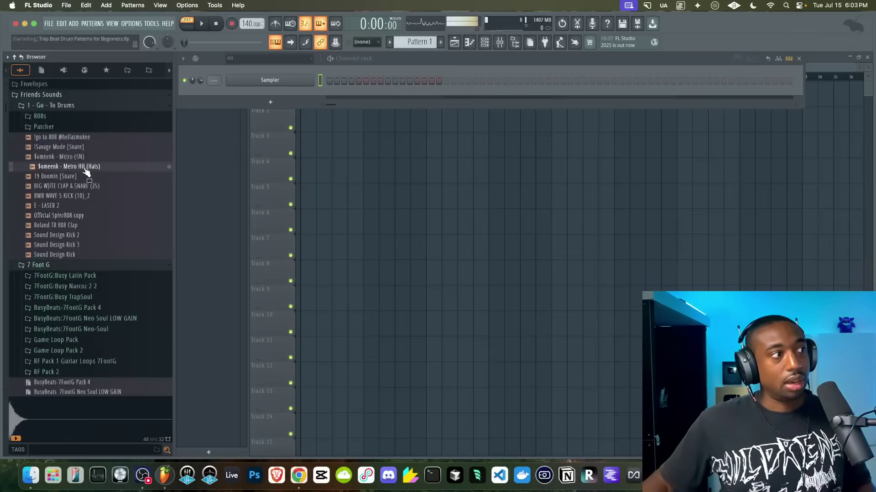
right_click(76, 166)
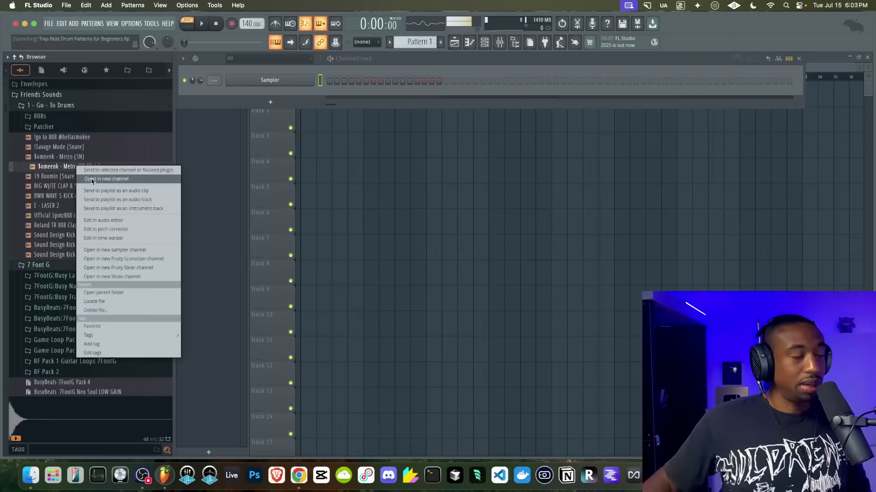
left_click(91, 178)
left_click(430, 90)
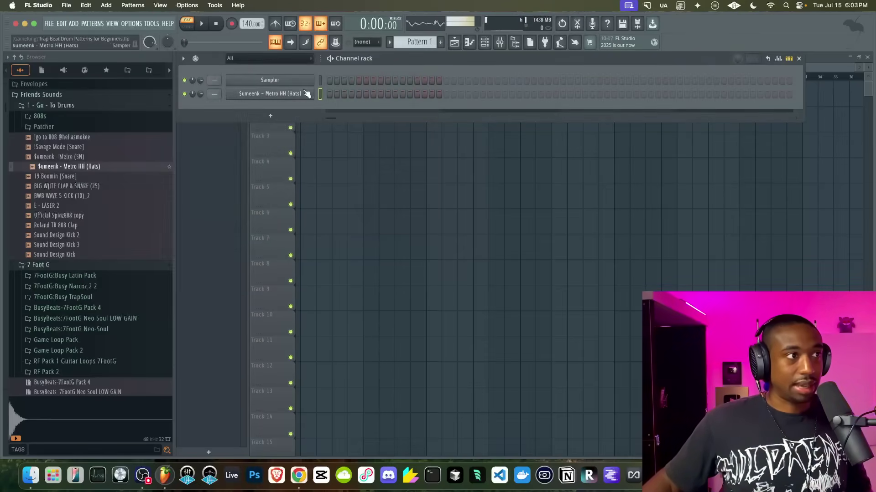
left_click(320, 81)
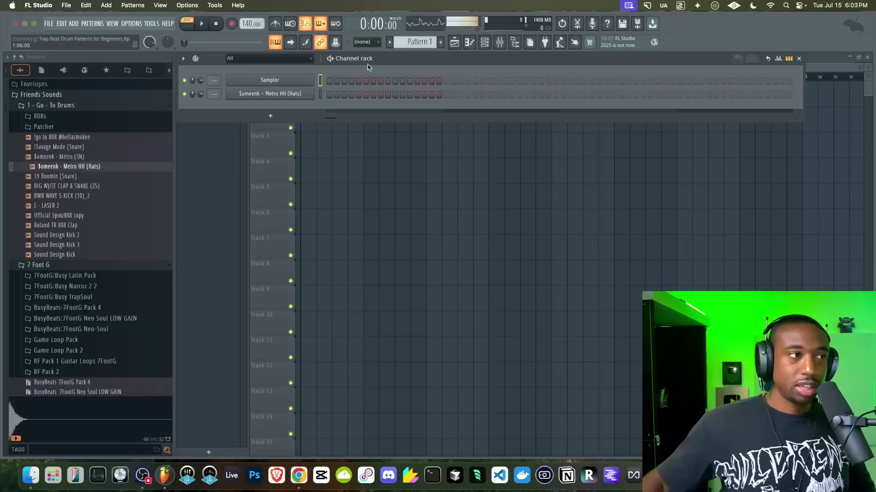
left_click(483, 43)
left_click(483, 43)
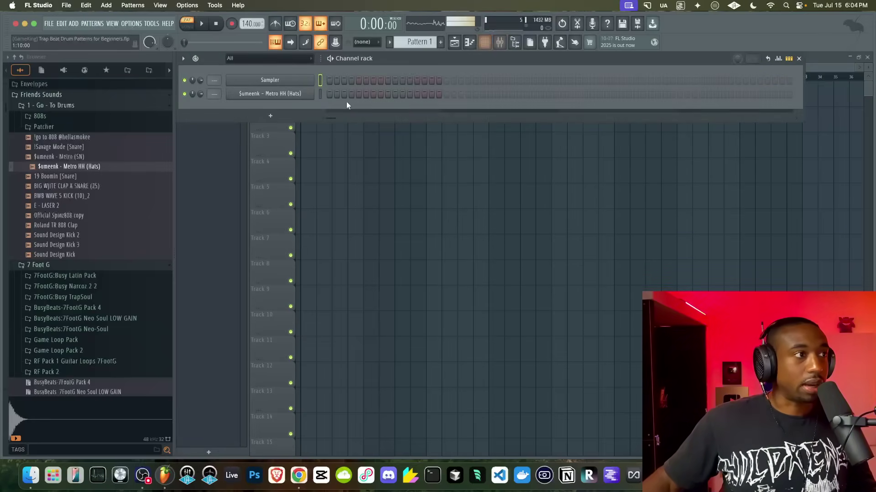
Extend Pattern 1 to four bars with a hi-hat step in bar four, and fill the hi-hat channel on each 2 steps.
left_click(321, 94)
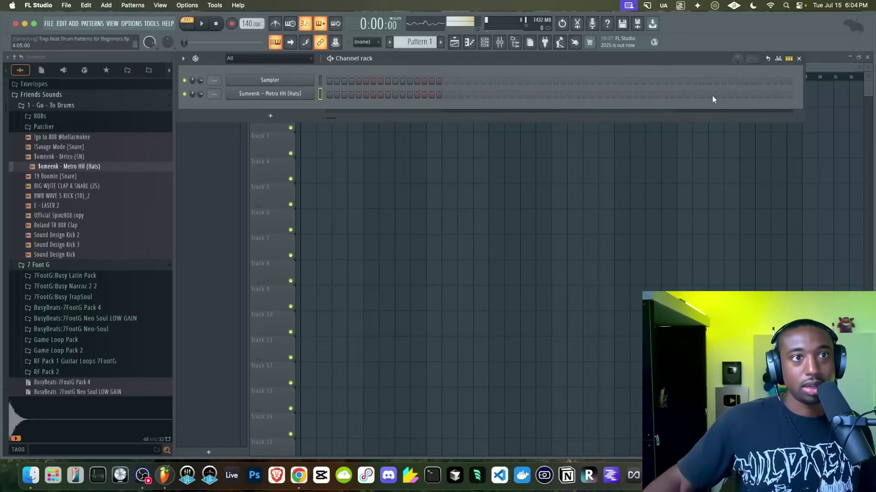
left_click(752, 93)
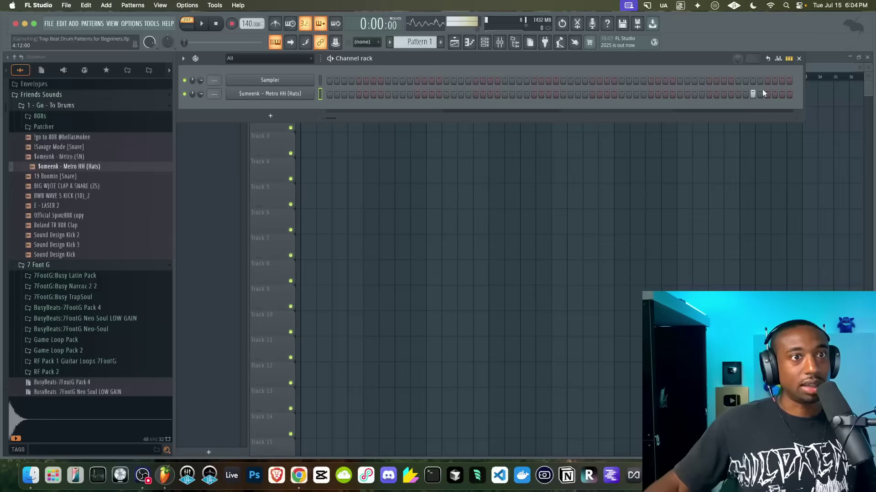
right_click(288, 94)
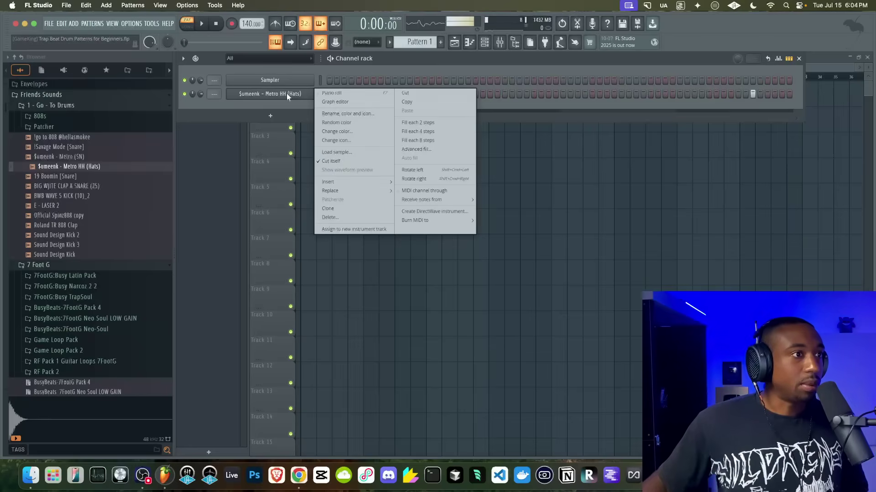
left_click(411, 124)
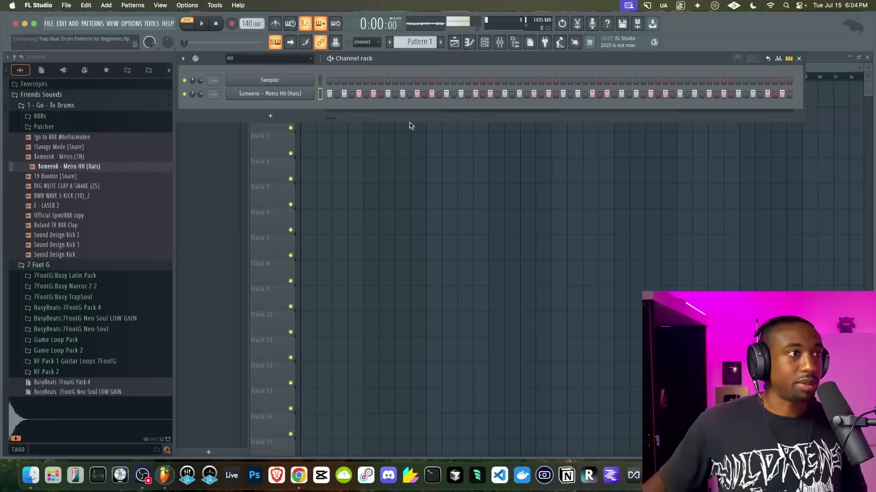
Switch playback to song mode and place Pattern 1 on Track 1 at bar 1 of the playlist.
key("F6")
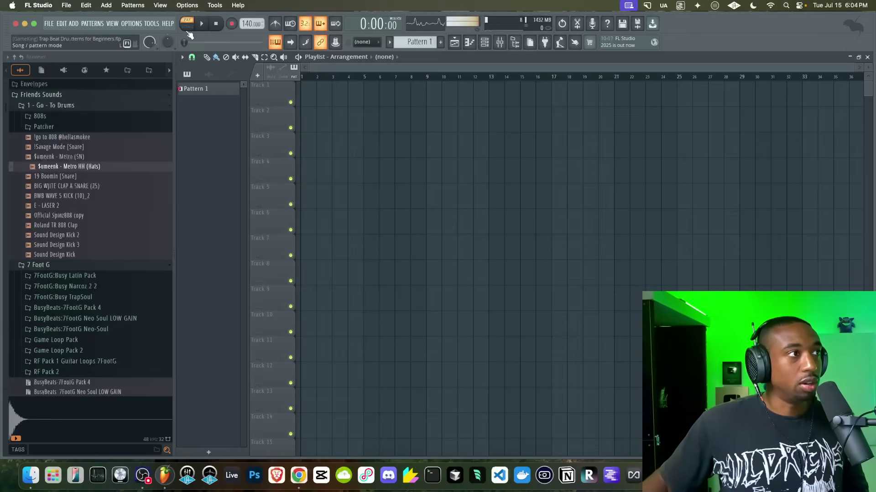
left_click(187, 28)
left_click(305, 97)
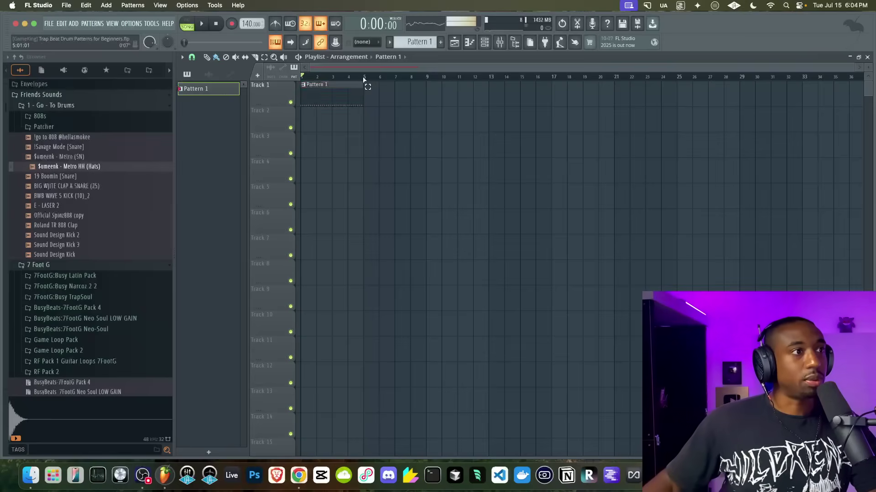
Select bars 1 to 4 of the playlist timeline over the Pattern 1 clip, and clear the selection.
left_click_drag(365, 78, 296, 79)
left_click(321, 78, "ctrl")
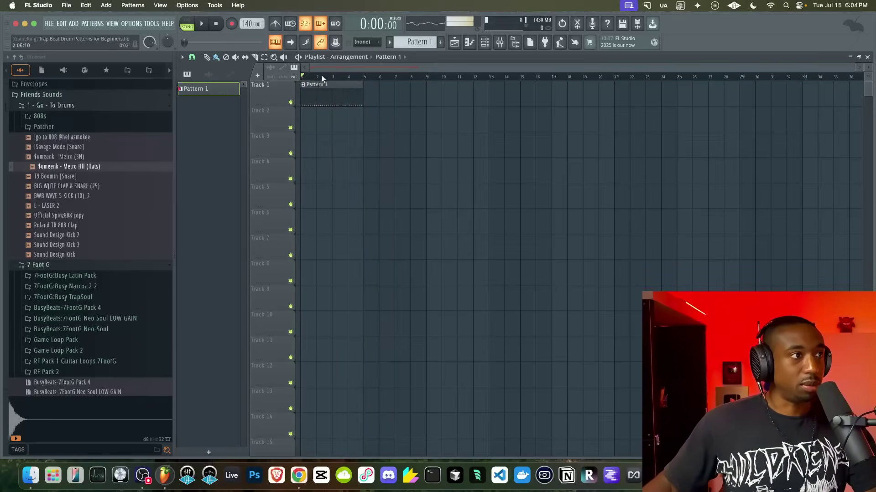
left_click_drag(363, 78, 301, 78)
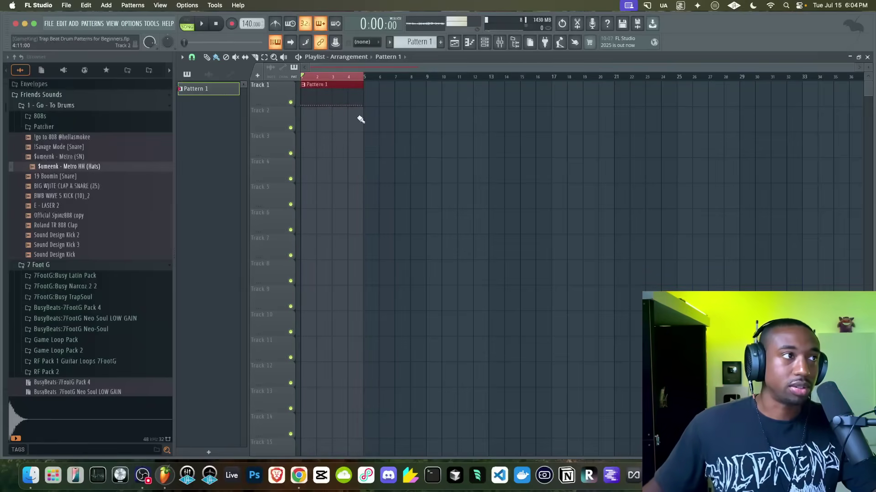
left_click(344, 79, "ctrl")
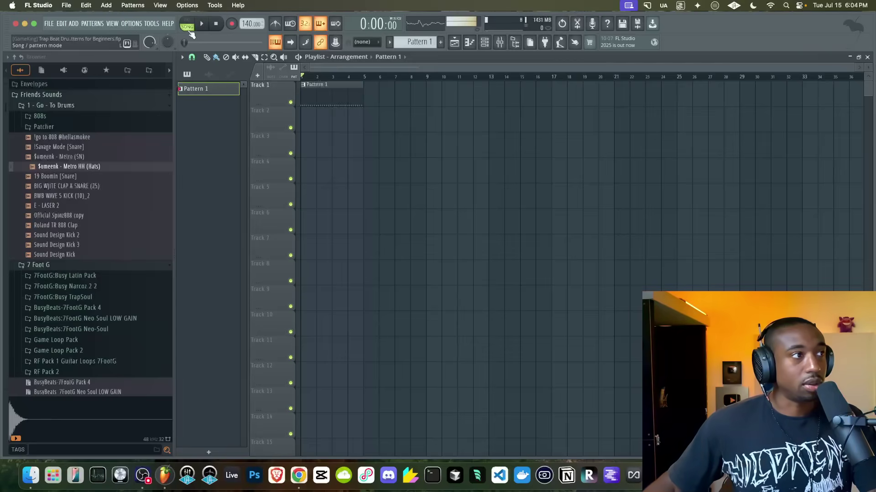
Play the song and compare the Pattern 1 clip with its hi-hat steps in the channel rack.
key("space")
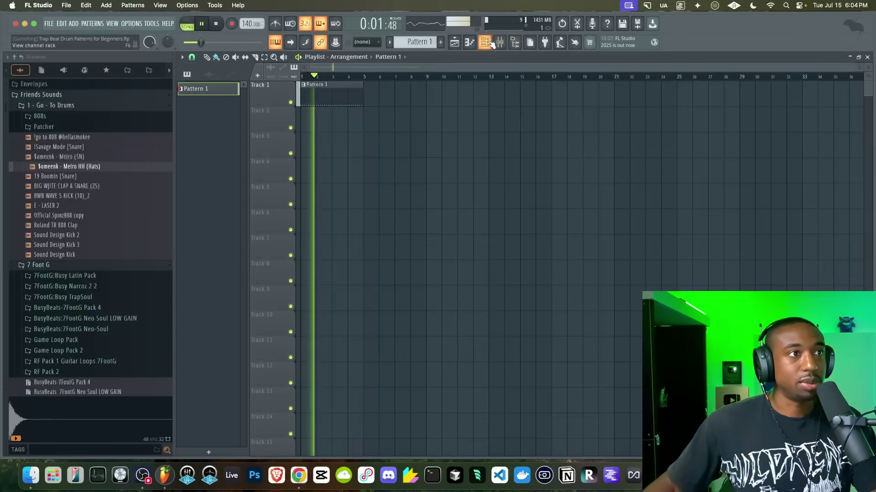
left_click(514, 46)
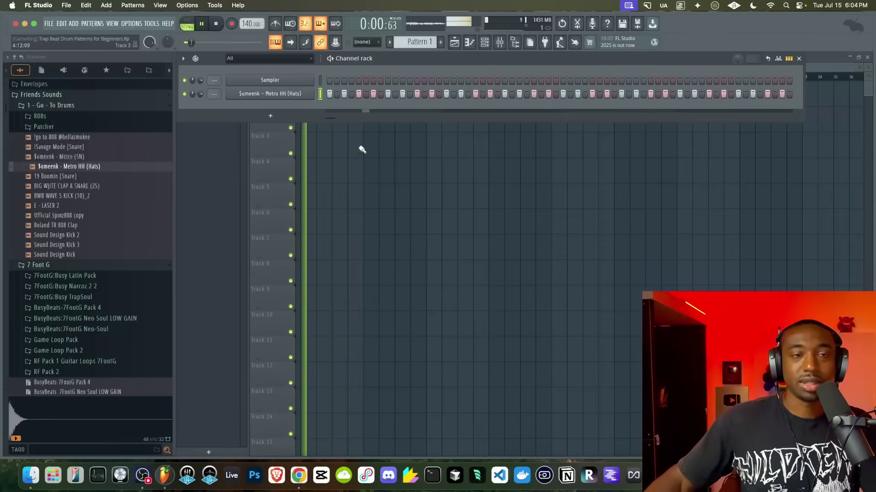
key("F6")
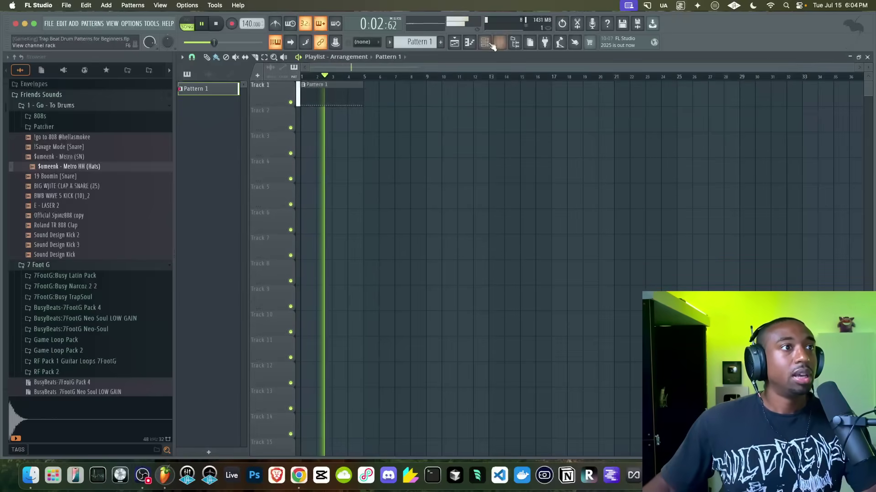
key("F6")
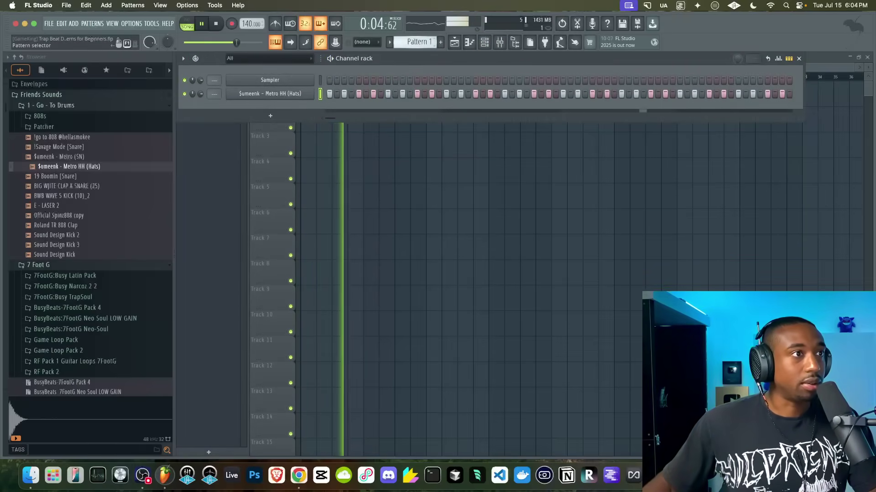
Switch to the empty Pattern 2 and open the 19 Boomin [Snare] sample in a new channel.
key("plus")
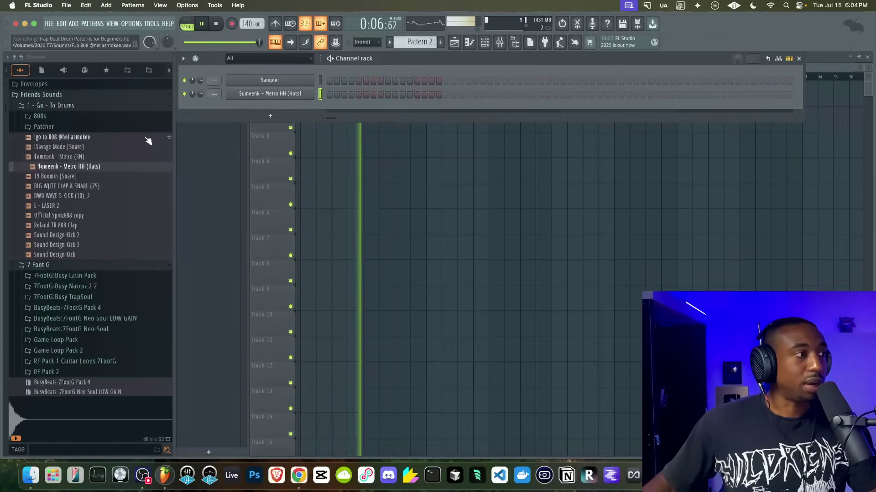
key("space")
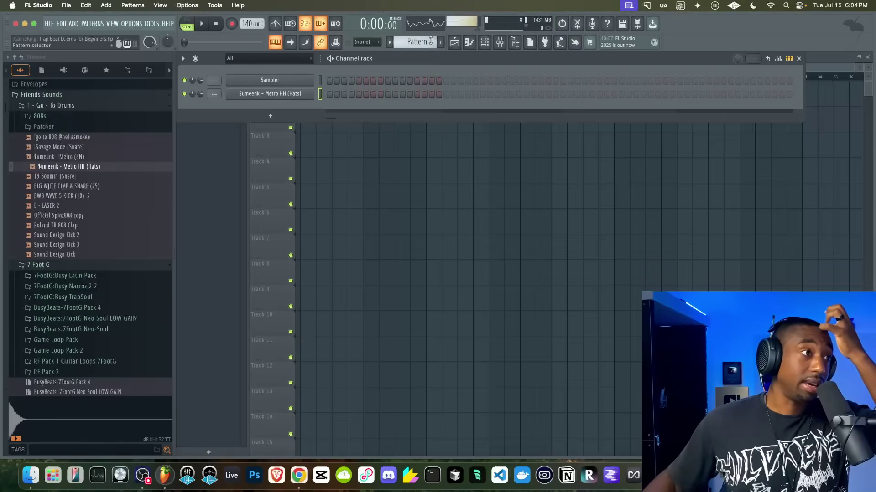
key("space")
left_click(69, 177)
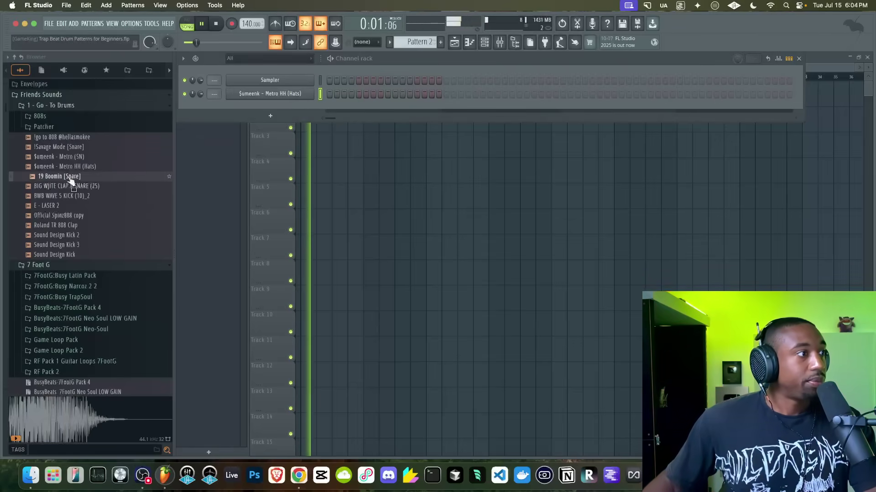
key("space")
right_click(69, 179)
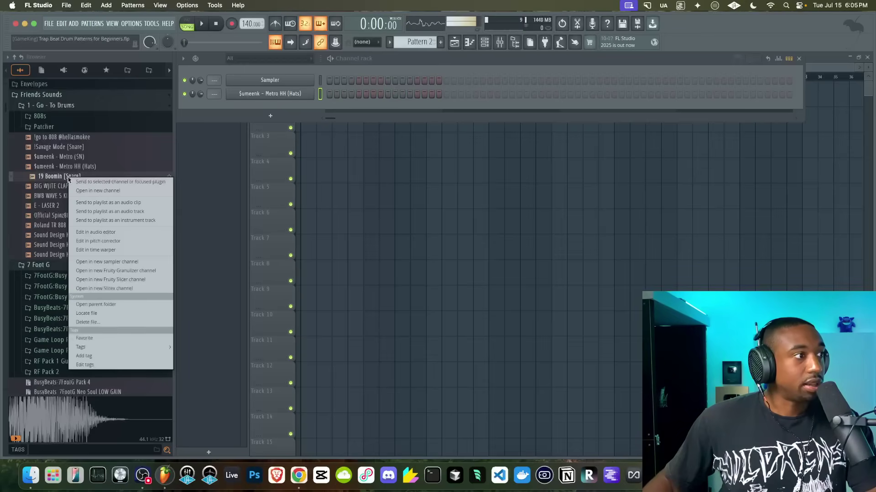
left_click(88, 192)
left_click(438, 91)
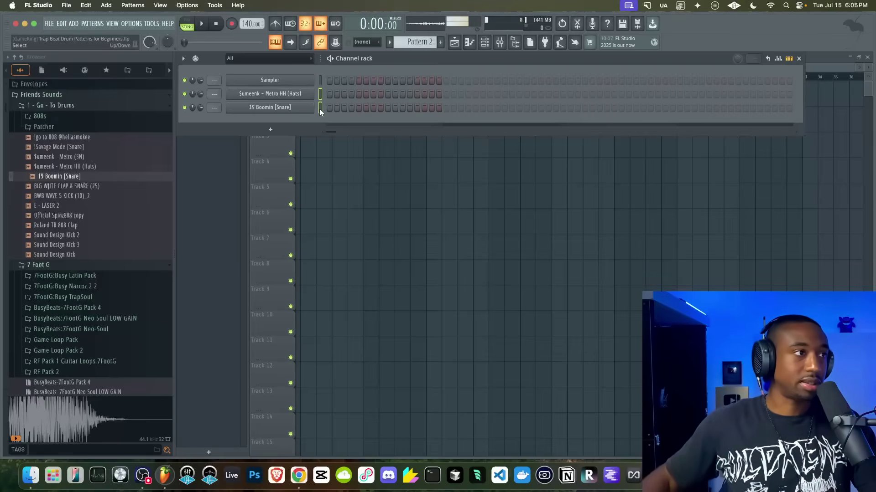
Select the hi-hat and 19 Boomin [Snare] channels, route them to mixer tracks 1 and 2, and play the song to check the routing.
left_click(320, 99)
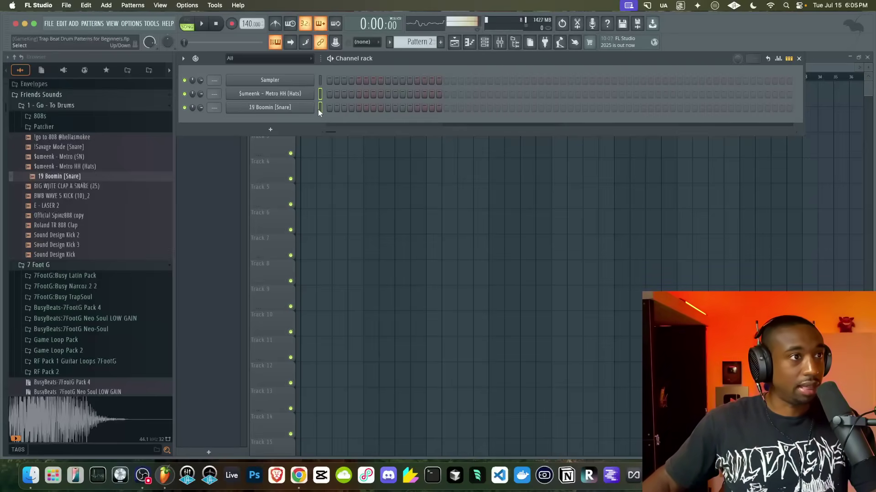
left_click(484, 42)
left_click(484, 43)
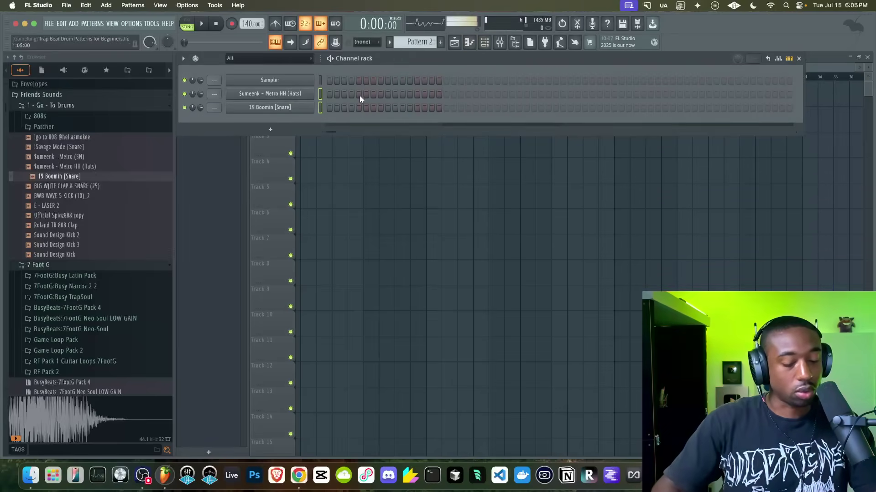
key("ctrl+l")
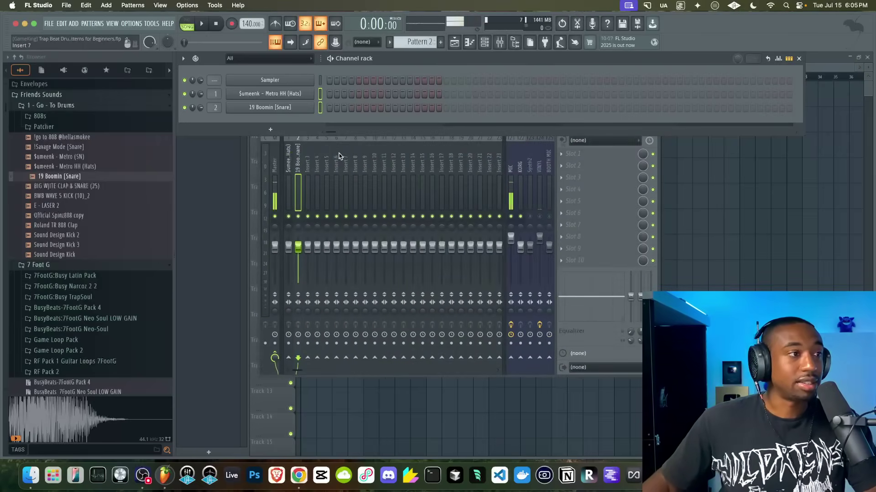
key("space")
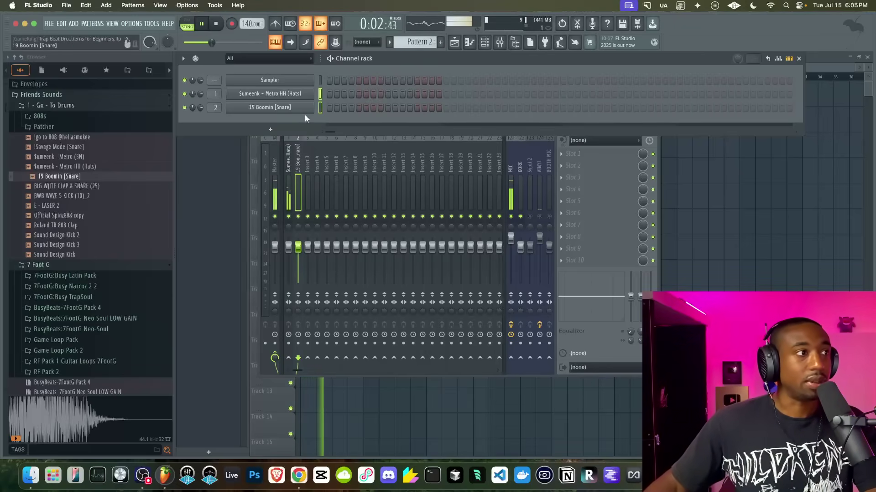
key("space")
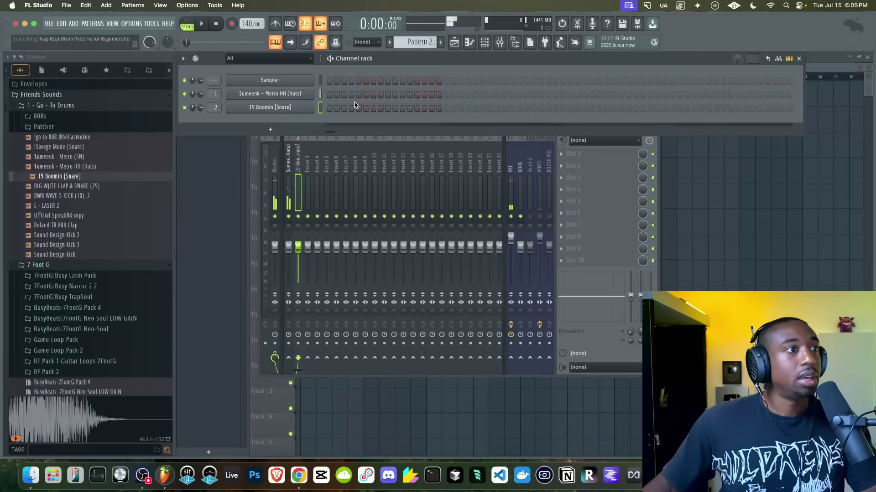
Place a Pattern 2 clip at bar 1 of Track 2 and duplicate it to fill bars 3 and 4.
key("F5")
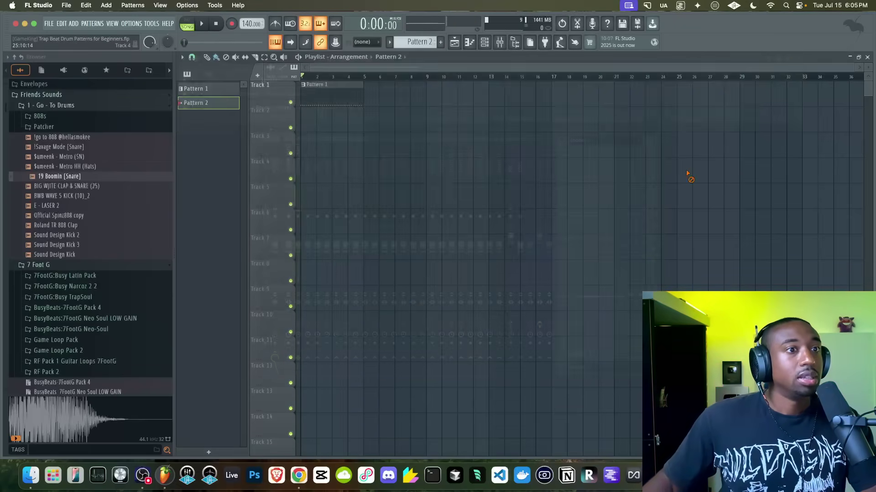
left_click(306, 117)
left_click_drag(315, 121, 331, 121)
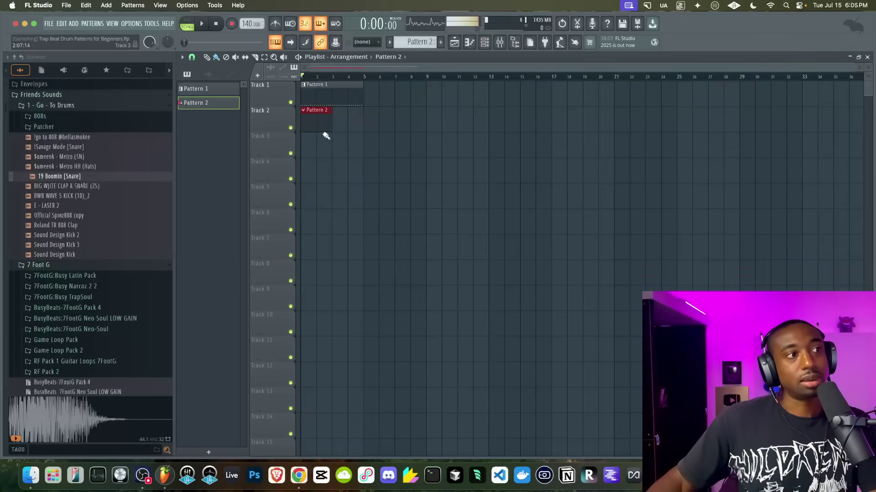
key("ctrl+b")
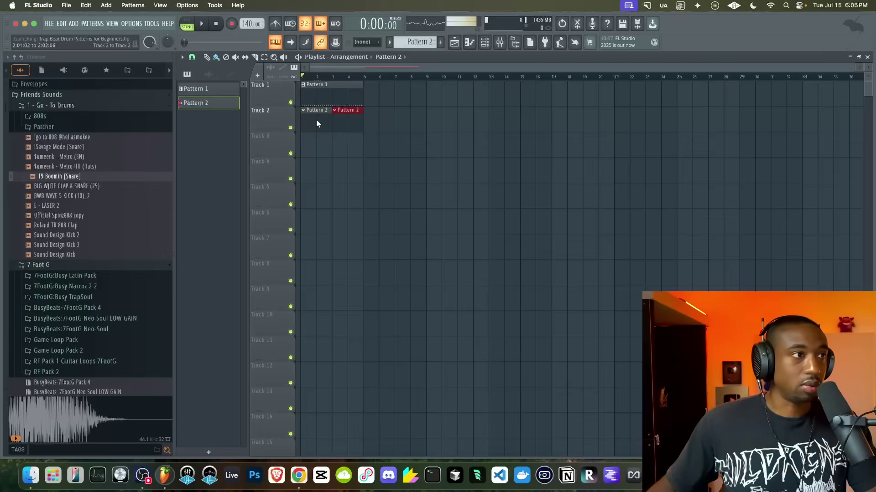
left_click(354, 162)
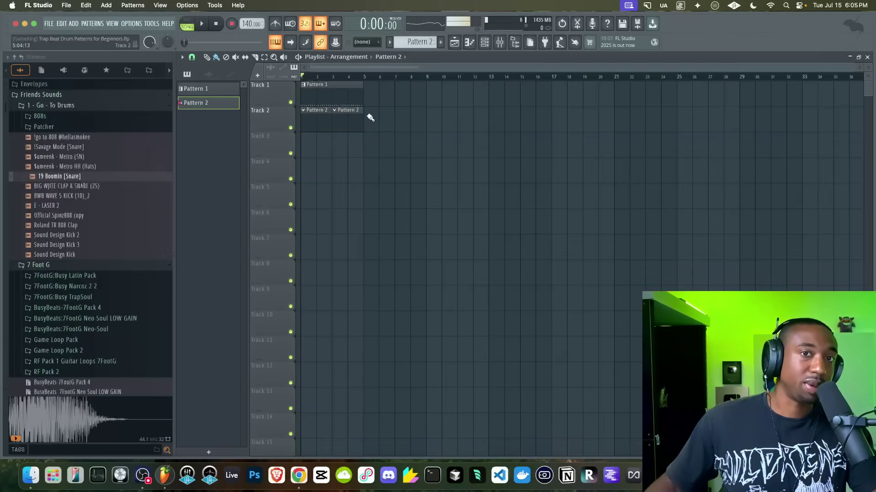
Turn on the metronome, mute the $umeenk - Metro HH (Hats) channel, and play the song to hear the click alone.
key("space")
key("F6")
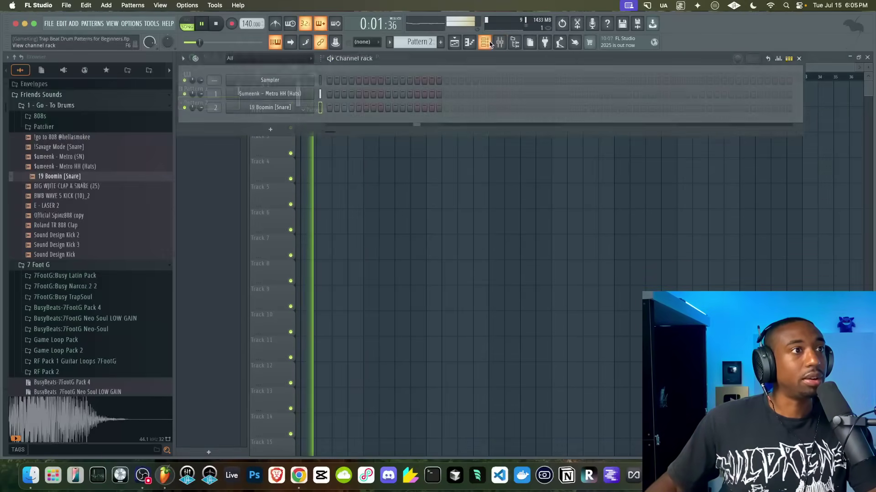
key("space")
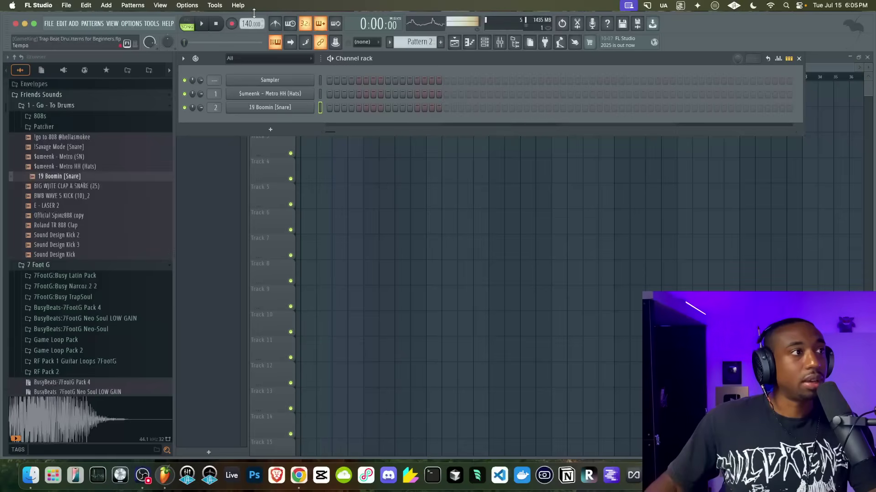
left_click(274, 23)
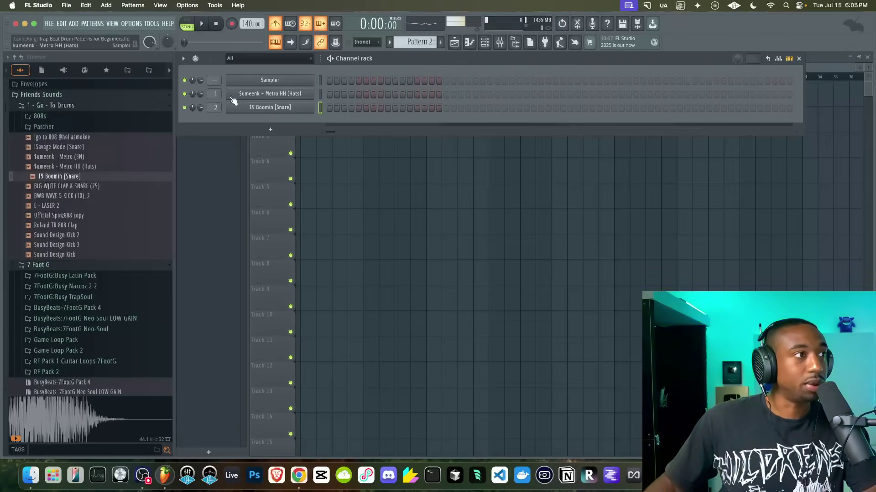
left_click(185, 94)
key("space")
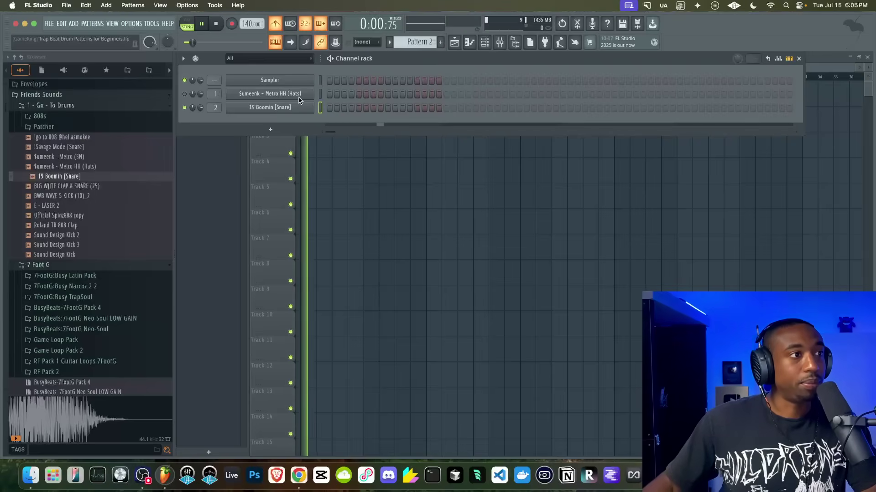
key("space")
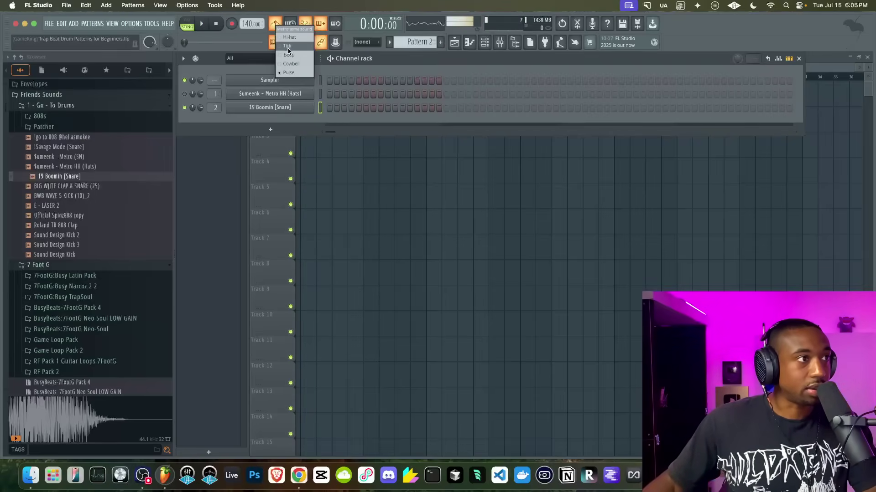
Try the Tick metronome sound during playback and switch it back to Pulse.
key("space")
right_click(276, 24)
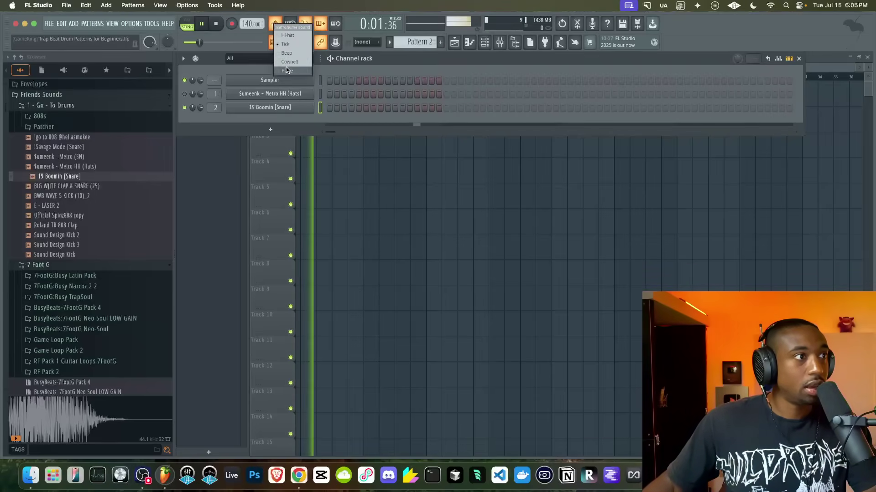
left_click(290, 71)
key("space")
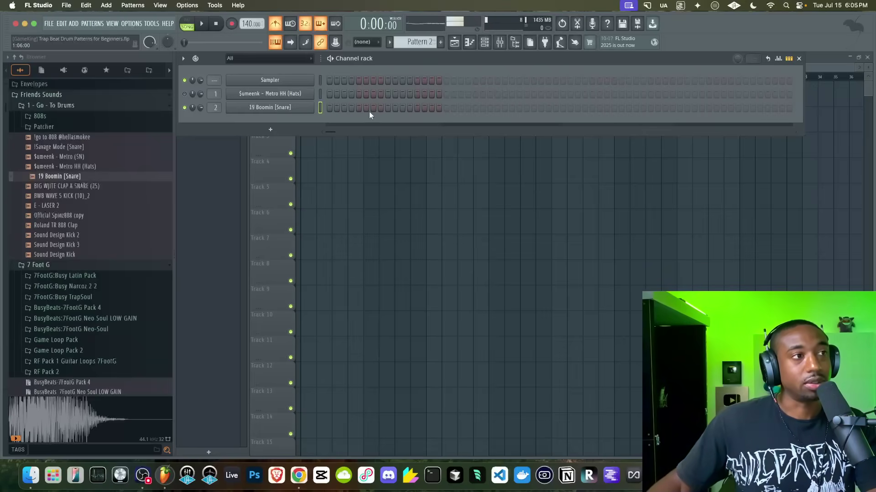
Add snare hits on steps 9 and 25 of the 19 Boomin [Snare] channel in Pattern 2 and play them against the metronome.
key("space")
left_click(387, 108)
left_click(504, 108)
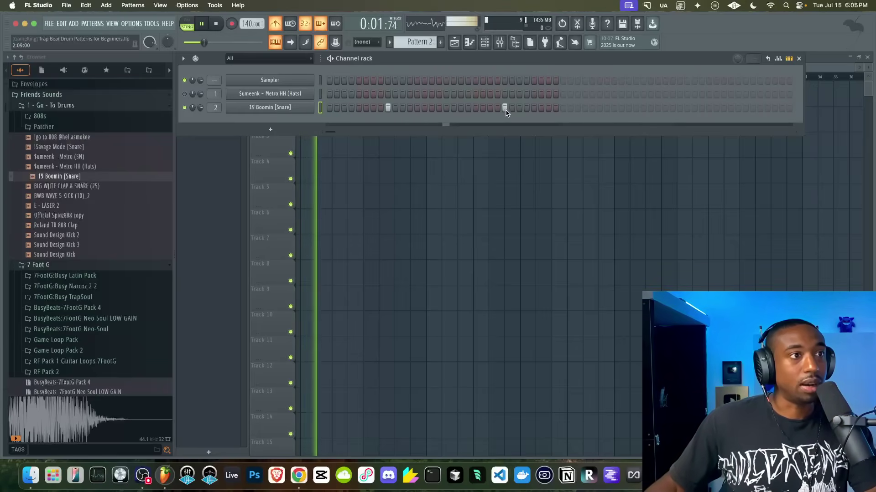
key("space")
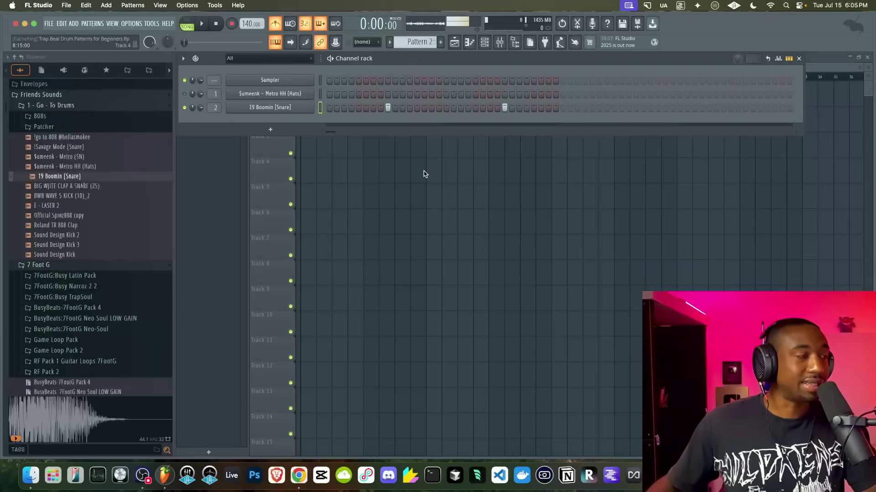
key("space")
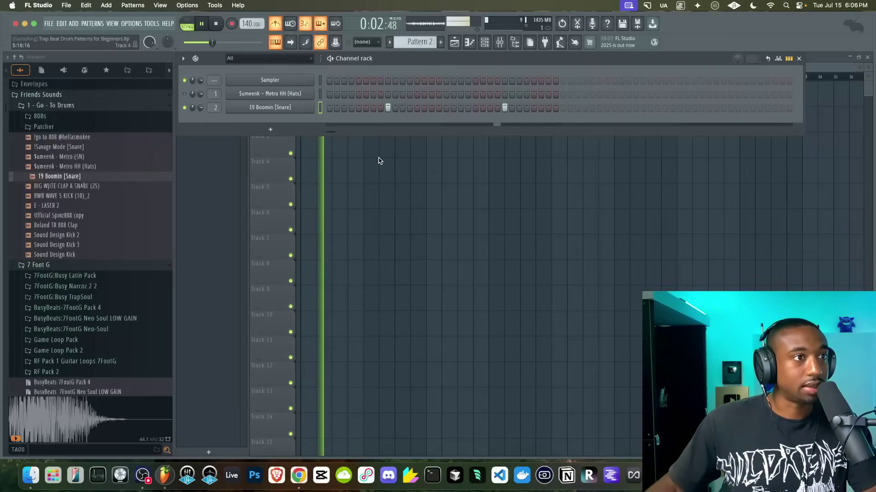
key("space")
Unmute the $umeenk - Metro HH (Hats) channel and play the hi-hats together with the snare.
right_click(367, 165)
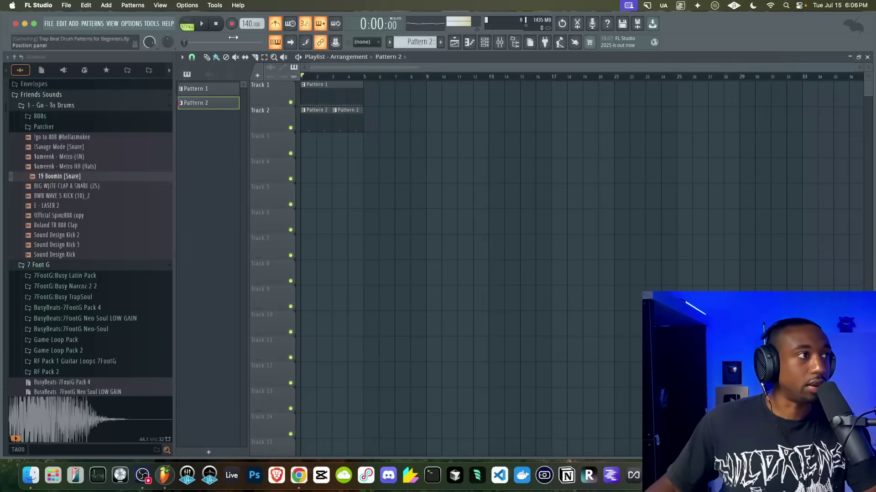
left_click(487, 45)
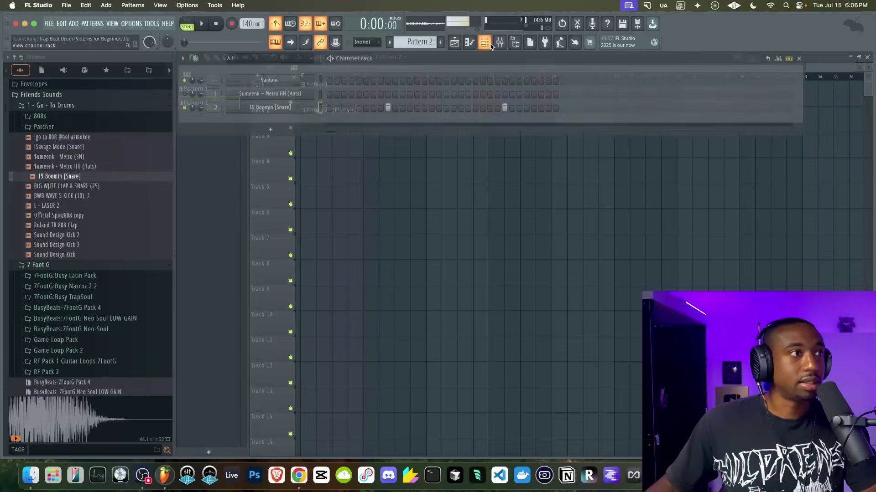
left_click(185, 94)
key("space")
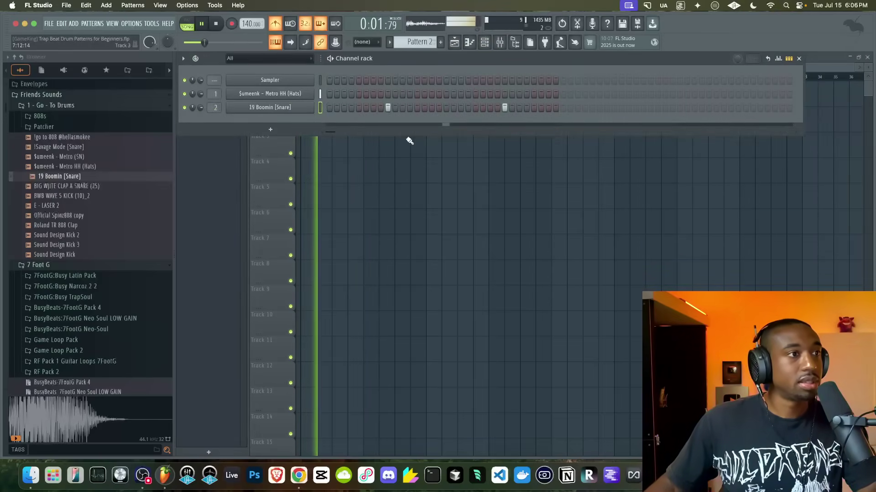
Open the $umeenk - Metro (SN) sample in a new channel and route it to mixer track 3.
left_click(88, 158)
key("space")
right_click(88, 157)
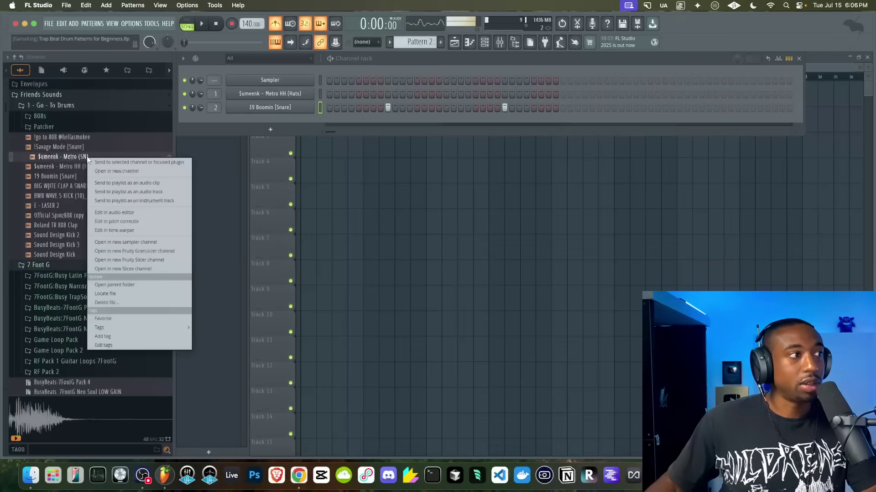
left_click(100, 172)
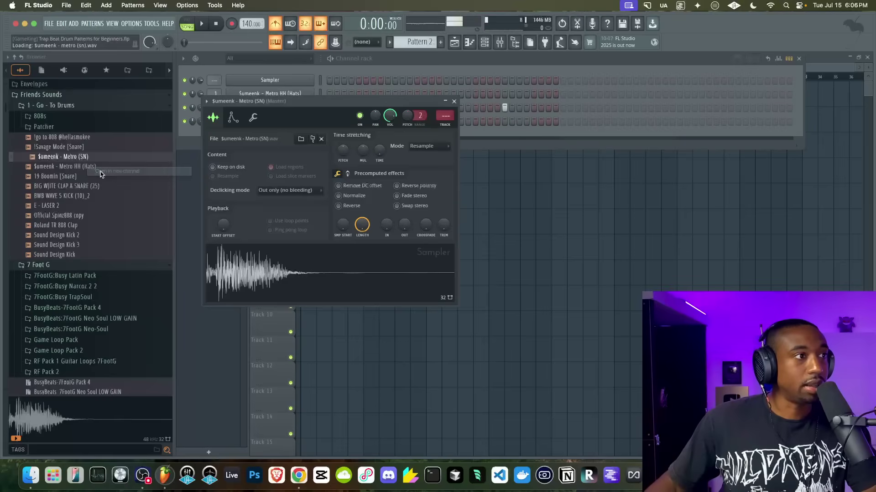
left_click(452, 102)
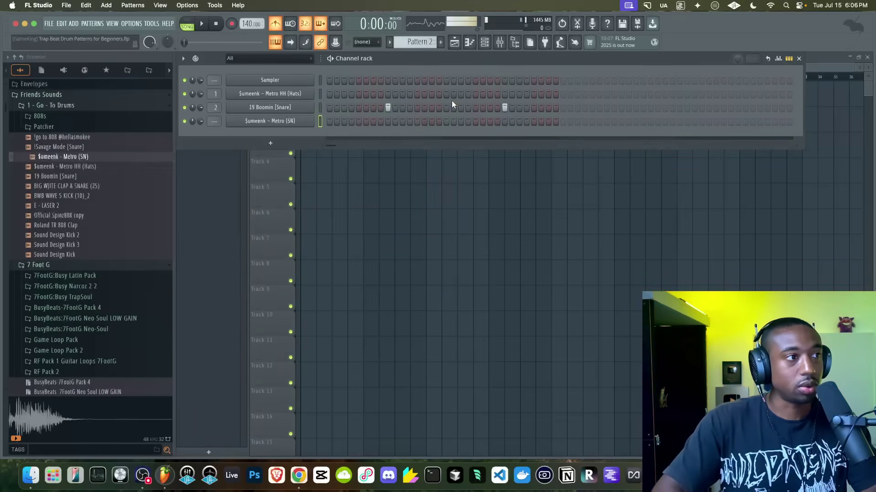
key("ctrl+l")
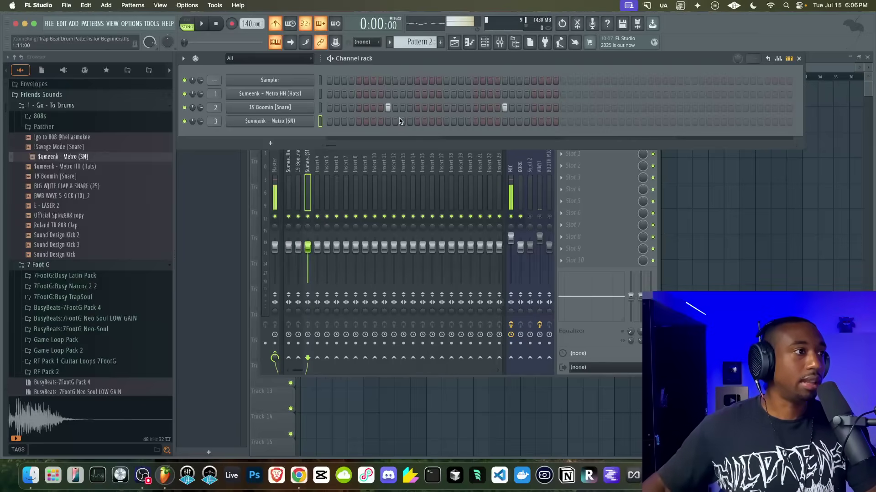
Add hits on steps 15 and 19 of the $umeenk - Metro (SN) channel in Pattern 2 while the song plays.
key("space")
left_click(432, 121)
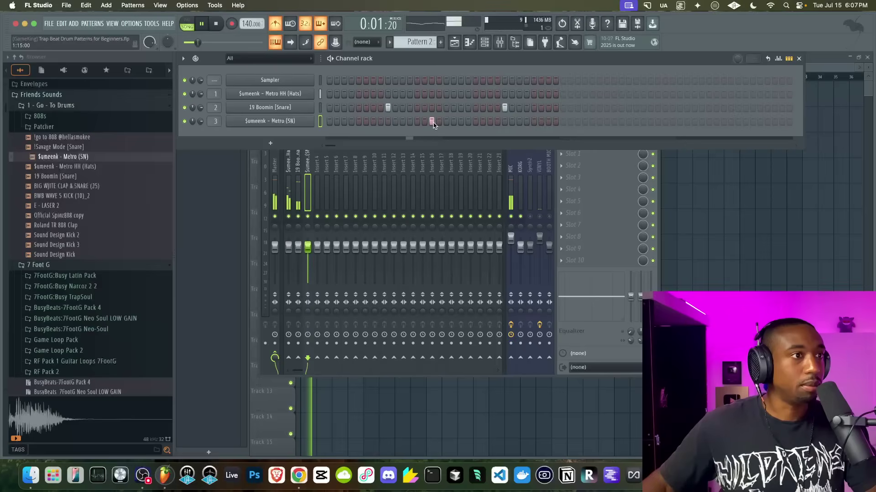
left_click(460, 124)
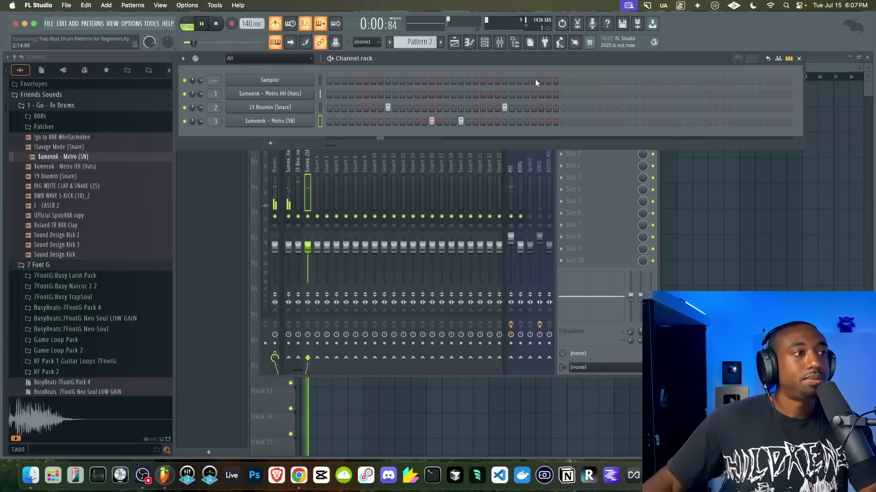
key("space")
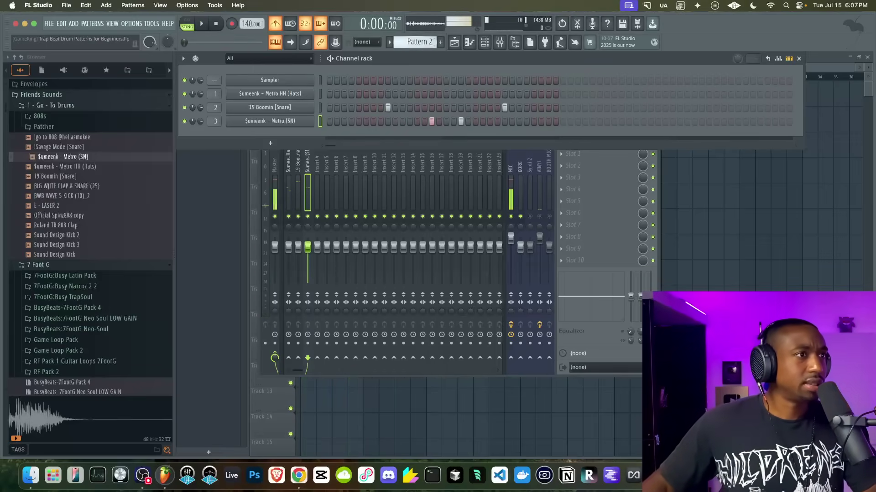
Switch to Pattern 1 and fill the $umeenk - Metro HH (Hats) channel with a hit every 4 steps.
scroll(423, 42, "up", 1)
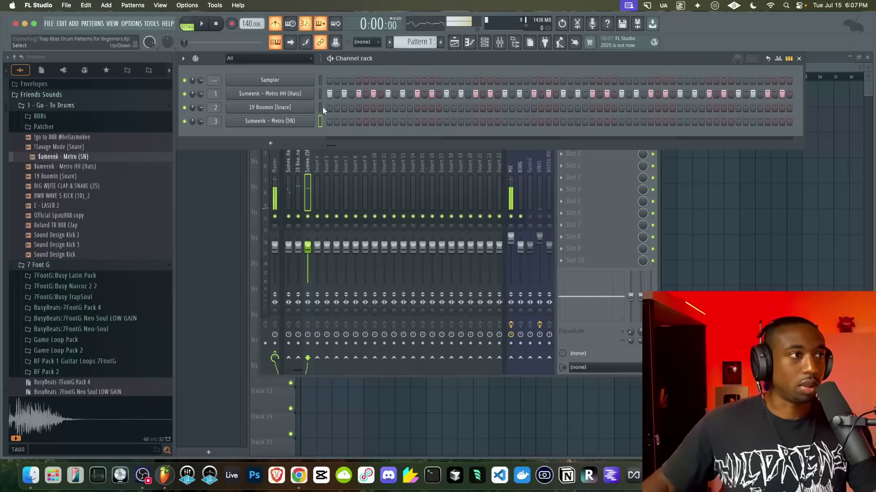
left_click(322, 95)
right_click(314, 91)
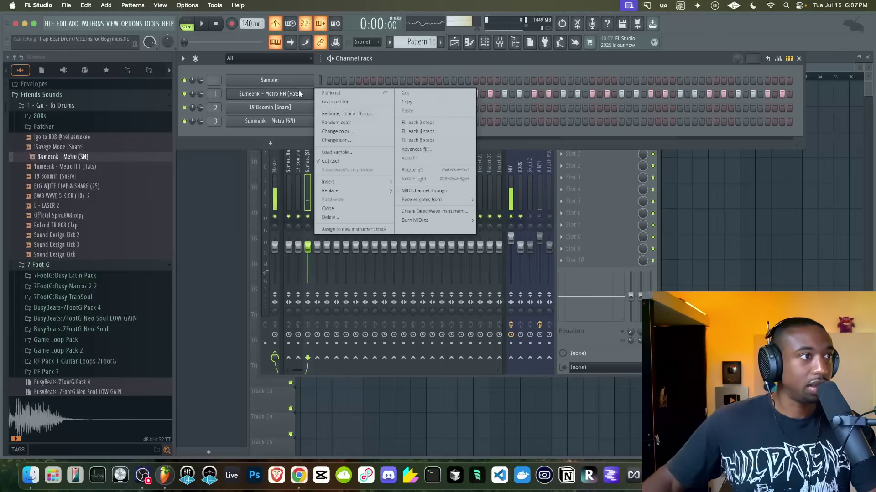
left_click(418, 132)
Turn off the metronome and play the song to hear the refilled hi-hat rhythm with the snares.
key("space")
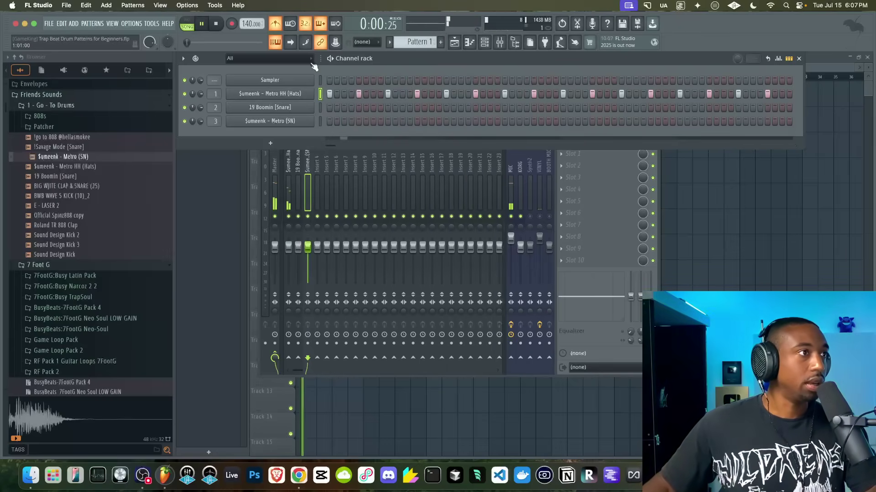
left_click(275, 24)
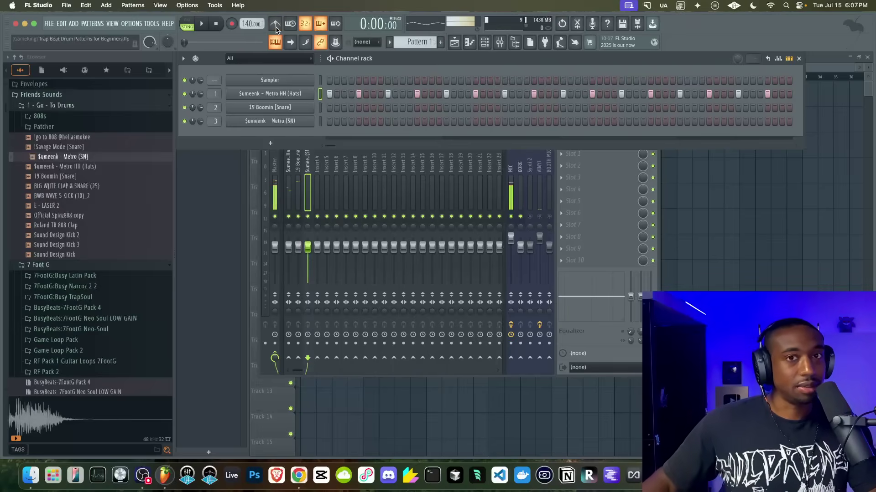
key("space")
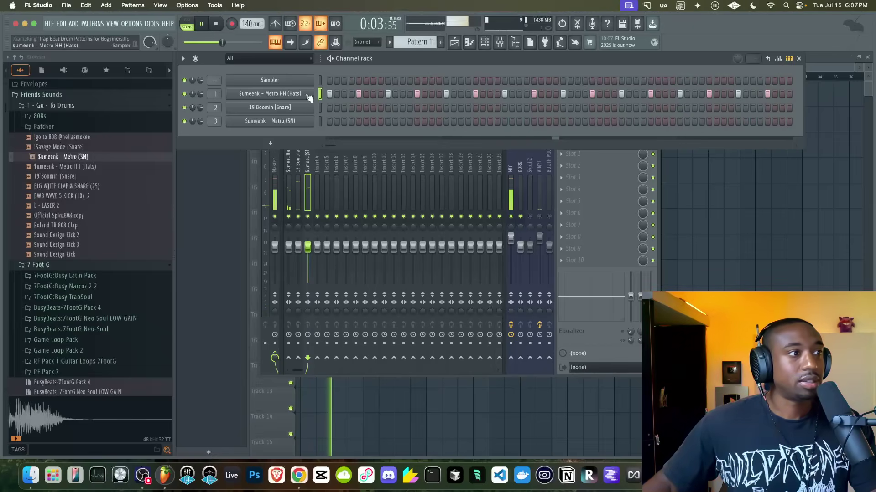
key("space")
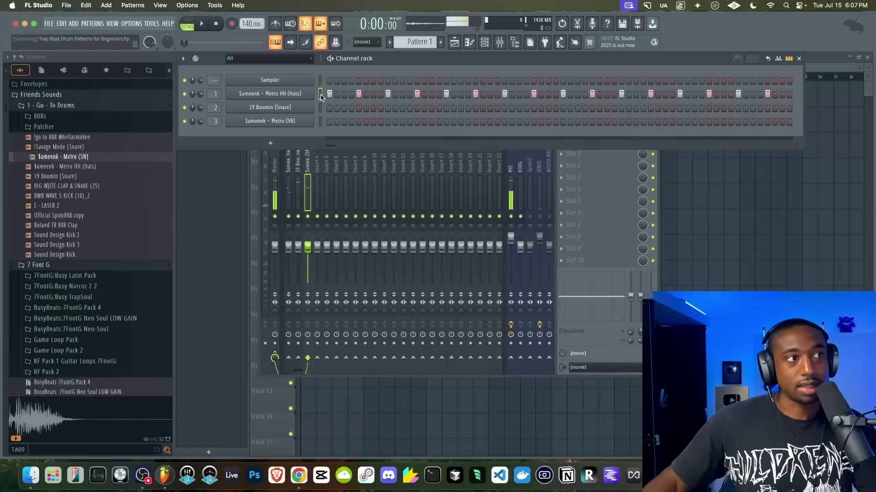
Turn the metronome back on and play the song to hear the hi-hats and snares against the click.
key("space")
left_click(275, 23)
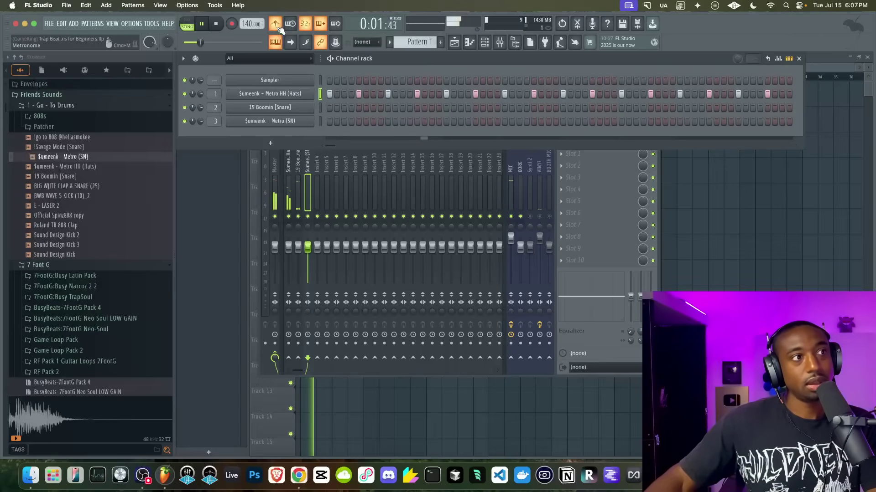
key("space")
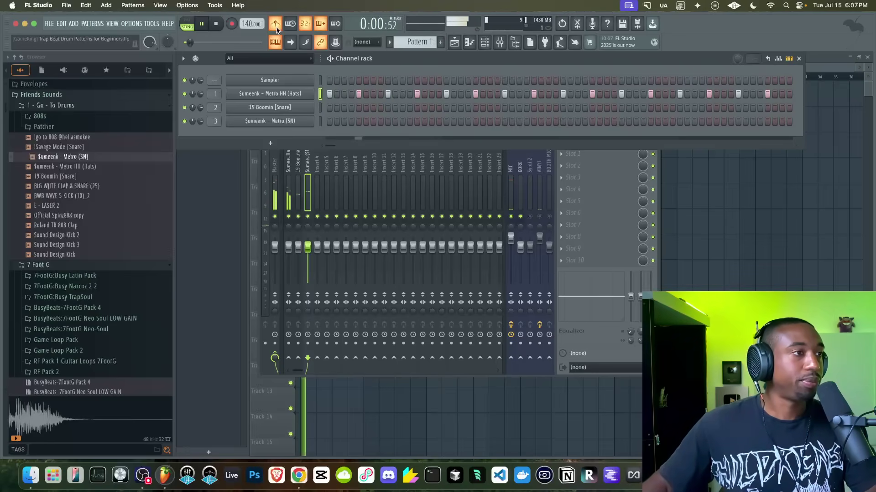
key("space")
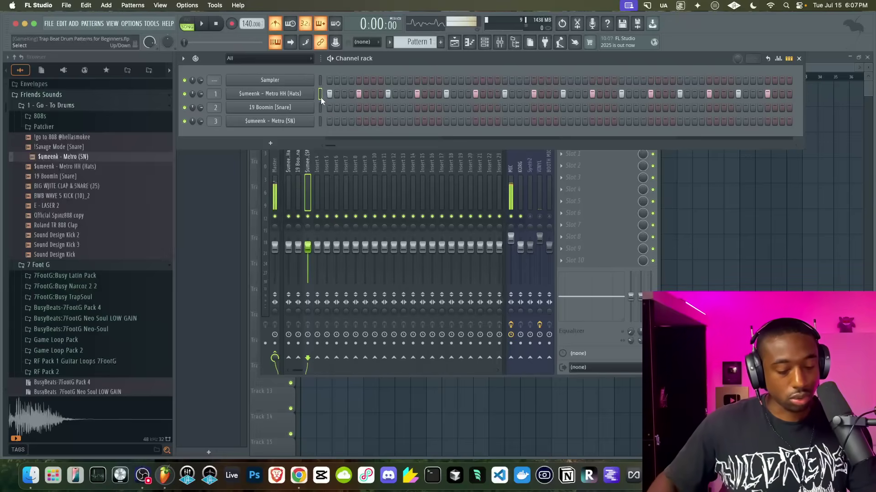
Rotate the $umeenk - Metro HH (Hats) hits two steps later in Pattern 1 and play the song to hear the offbeat rhythm.
key("super+shift+Right")
key("super+shift+Right")
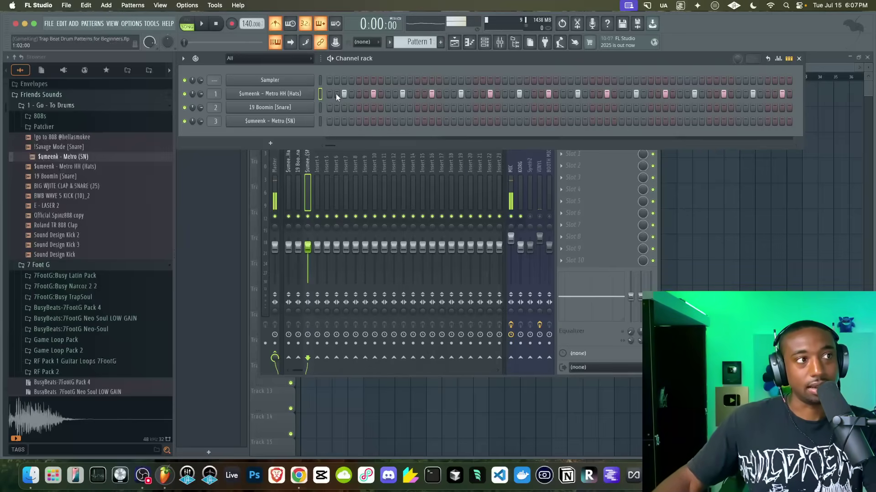
key("space")
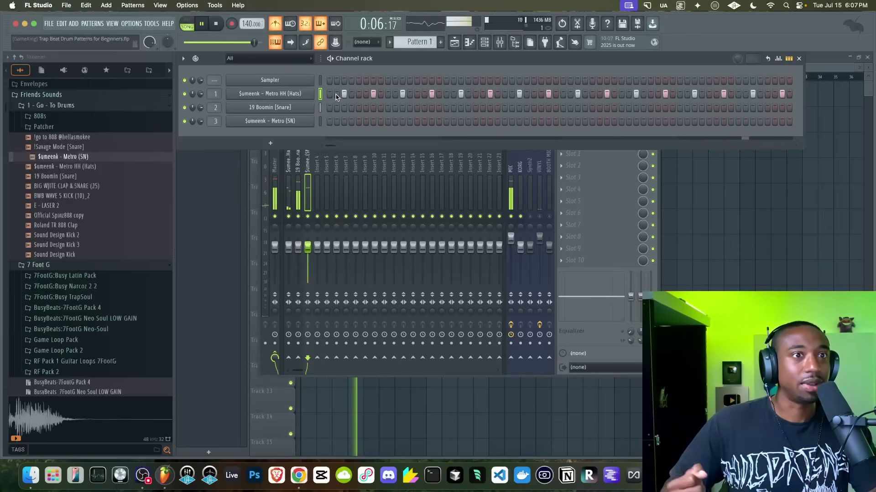
key("space")
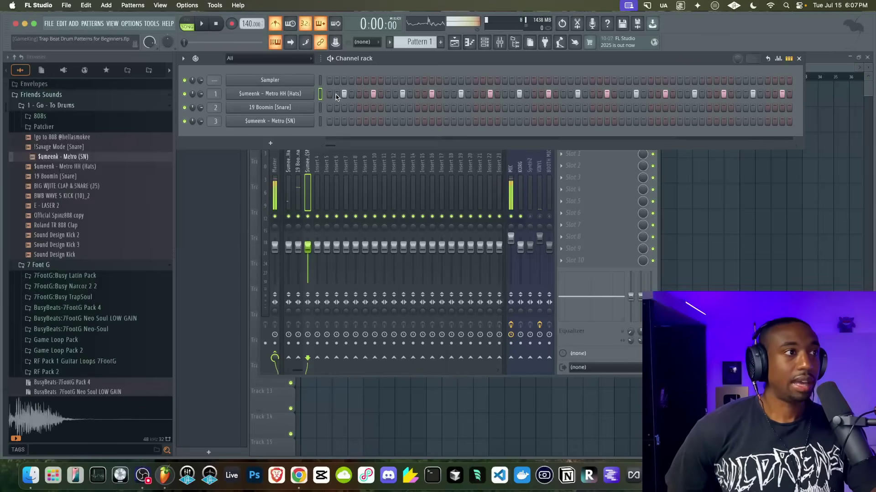
key("space")
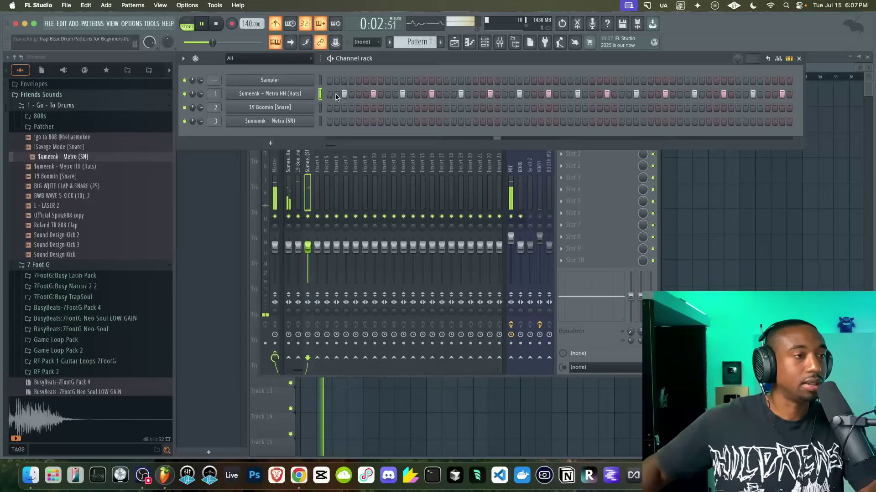
key("space")
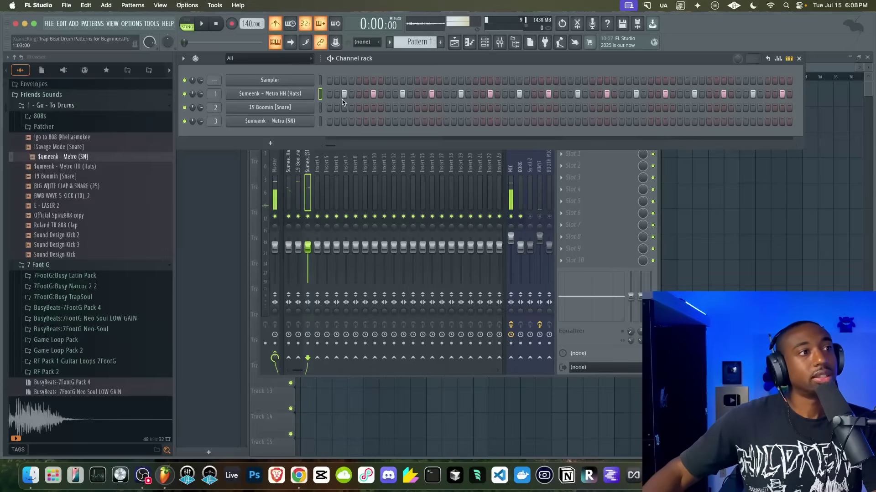
Fill the $umeenk - Metro HH (Hats) channel with a hit every 2 steps and play the song.
right_click(313, 99)
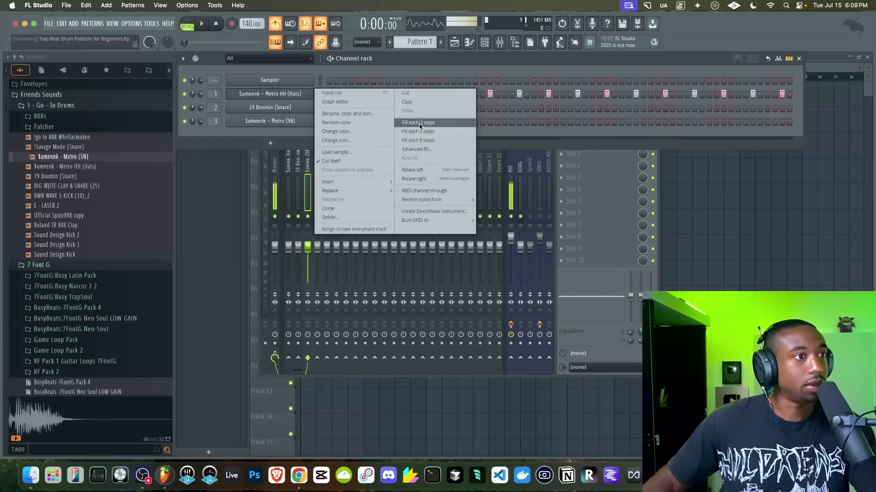
left_click(410, 122)
key("space")
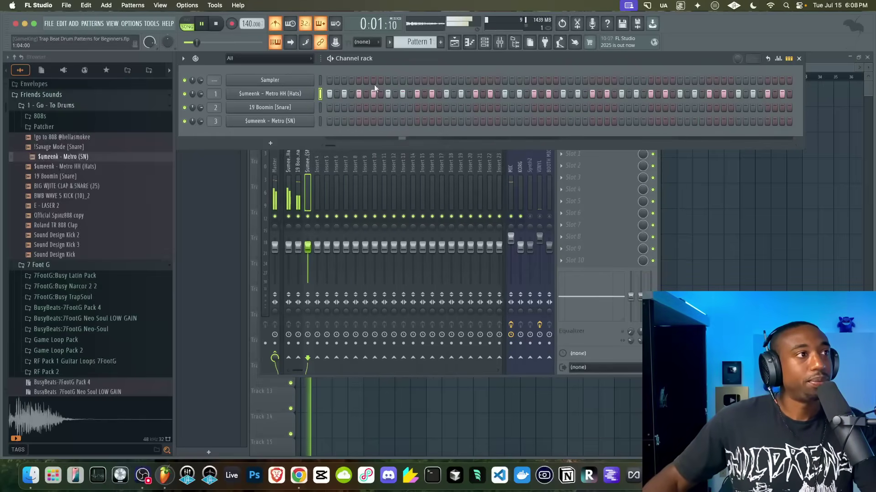
Close the mixer, switch to the empty Pattern 3 and stop playback.
right_click(714, 189)
left_click(485, 42)
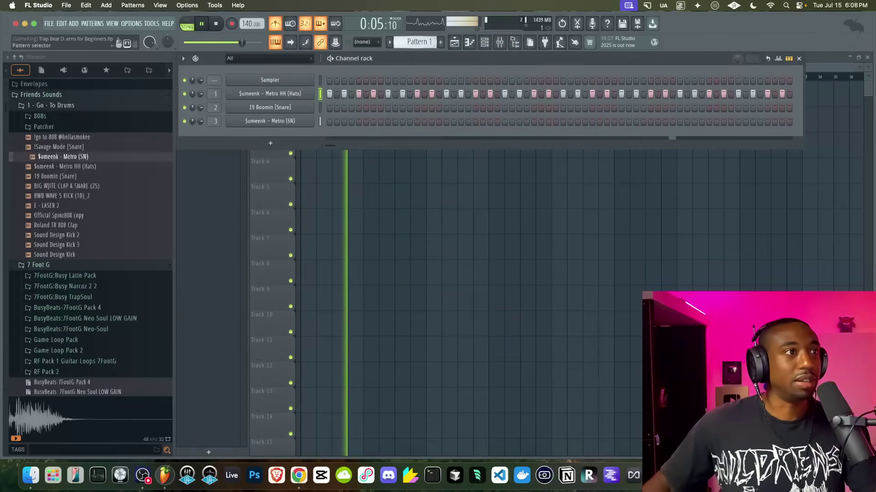
left_click_drag(417, 42, 418, 33)
key("space")
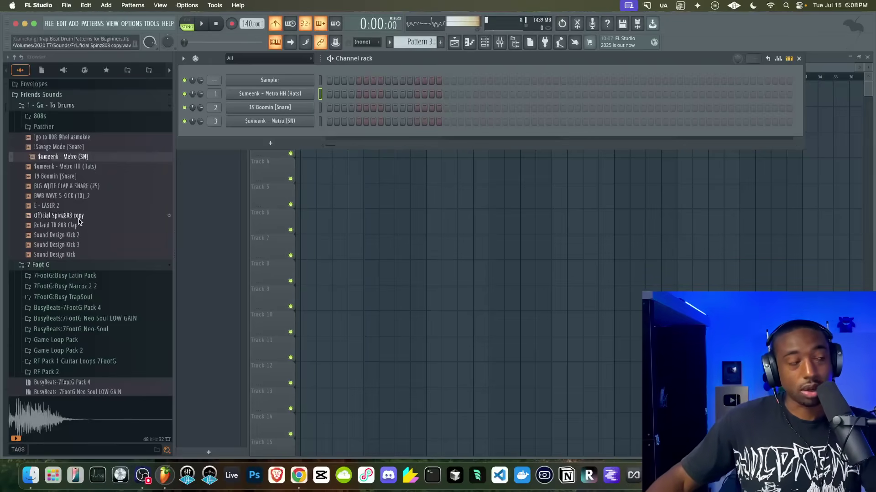
Open the BWB WAVE 5 KICK (10)_2 sample in a new channel and route it to mixer track 4.
left_click_drag(78, 219, 81, 224)
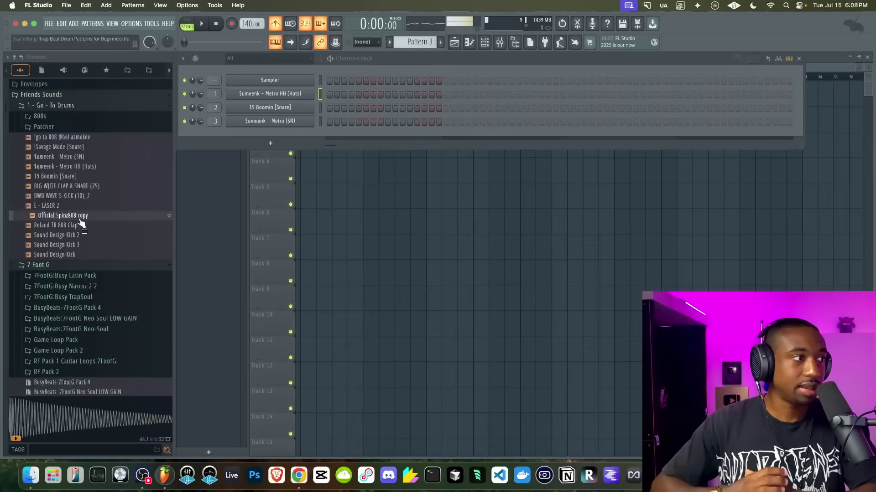
left_click(82, 199)
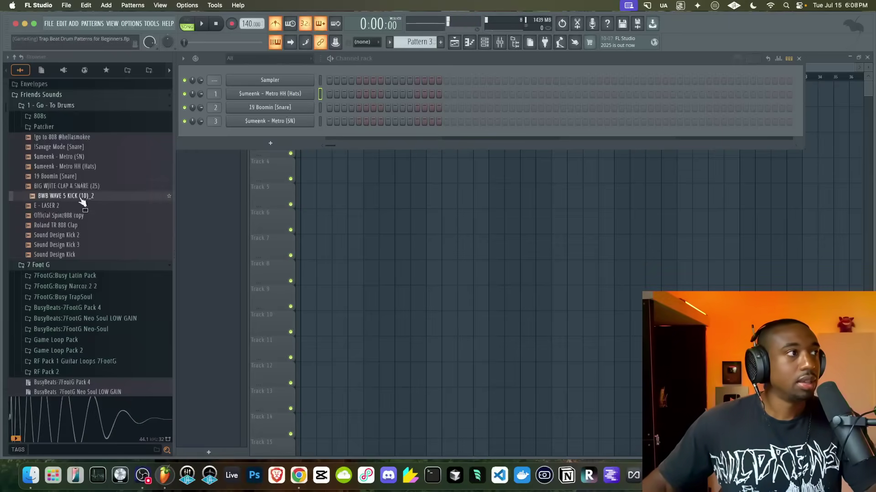
right_click(82, 200)
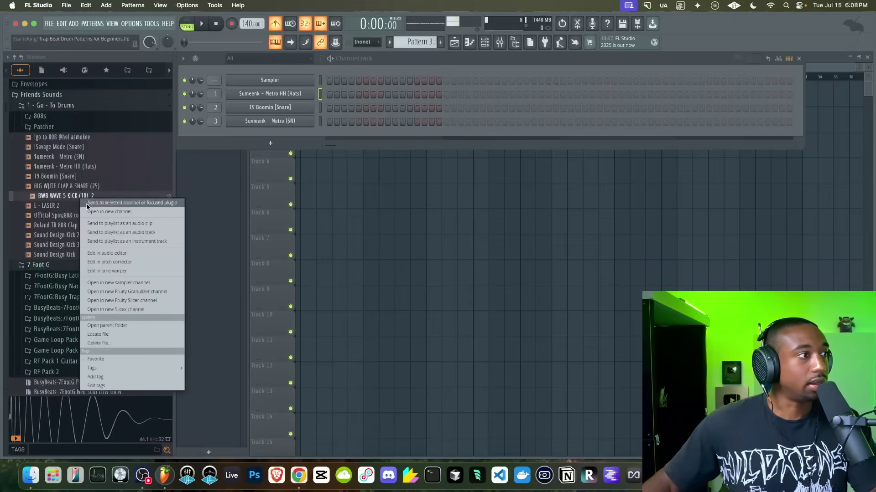
left_click(94, 214)
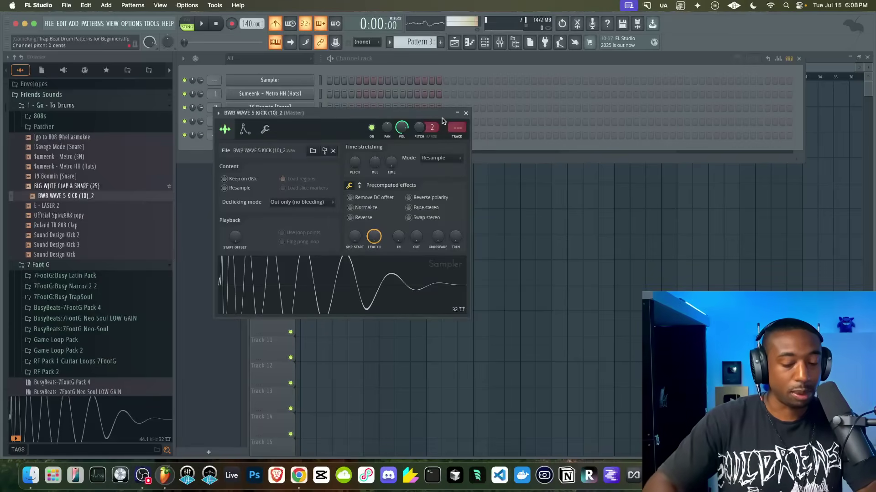
key("F9")
left_click(722, 234)
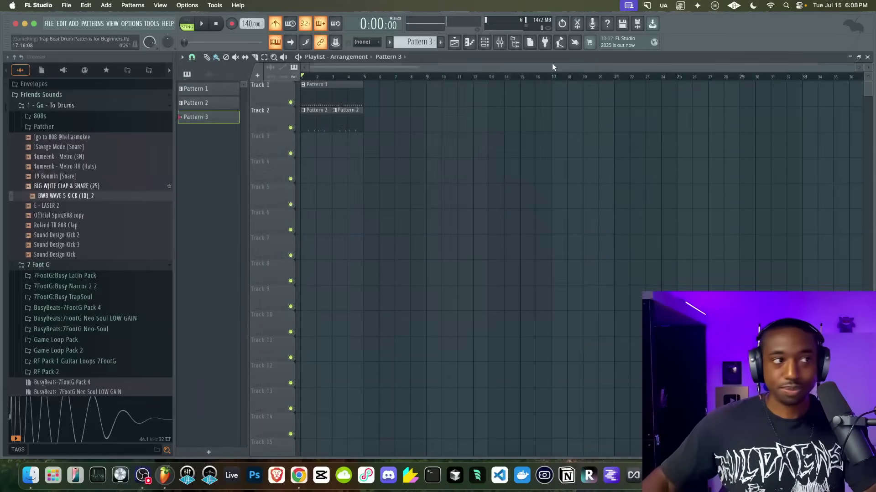
Place Pattern 3 clips at bars 1 and 3 on playlist Track 3 and start playing the song.
left_click(308, 146)
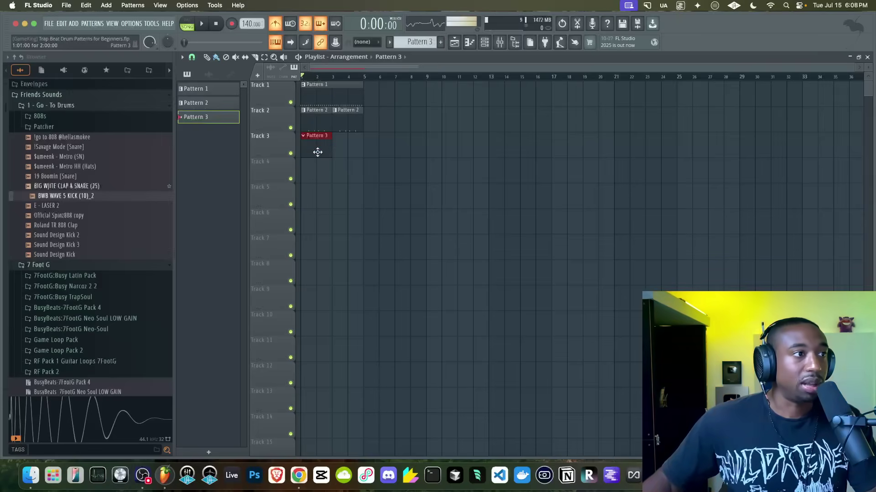
left_click(336, 152)
key("space")
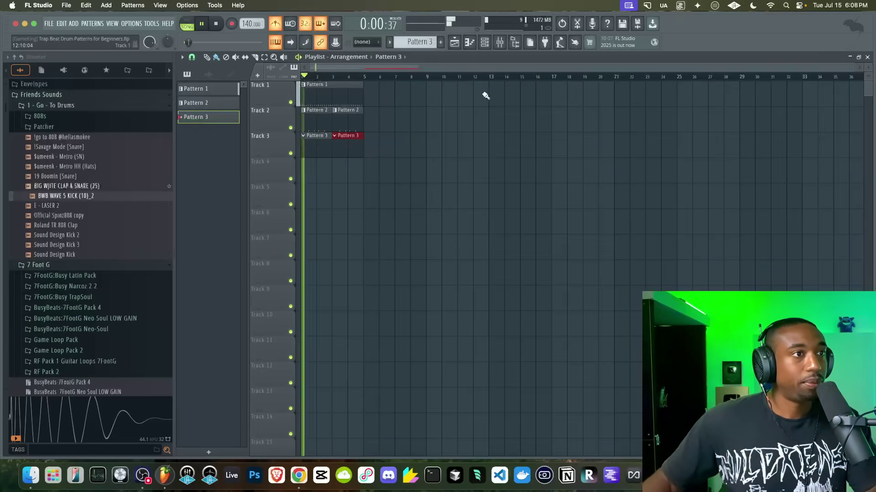
Add kick hits on steps 1, 15, 21 and 27 of the BWB WAVE 5 KICK (10)_2 channel in Pattern 3 while listening to the song.
left_click(490, 44)
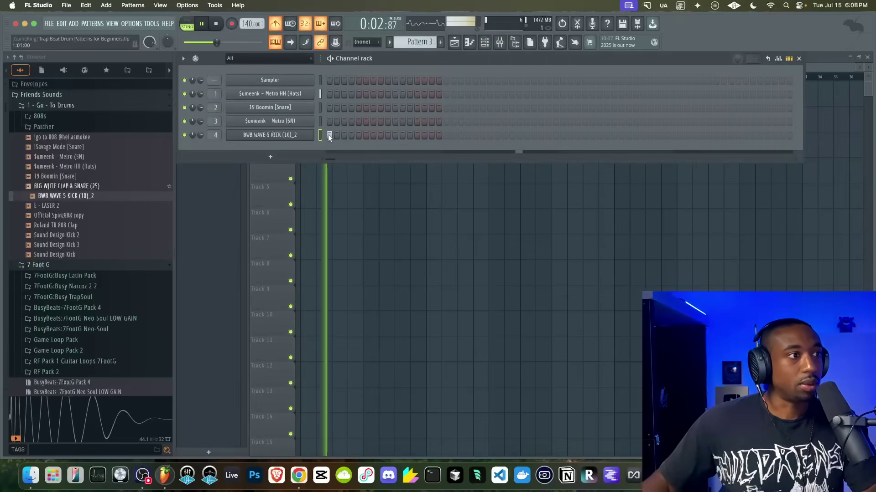
key("space")
key("space")
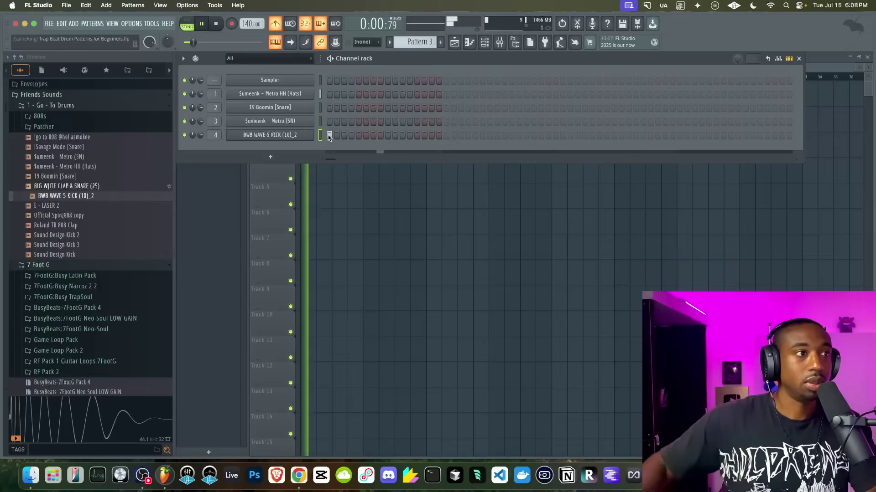
left_click(431, 135)
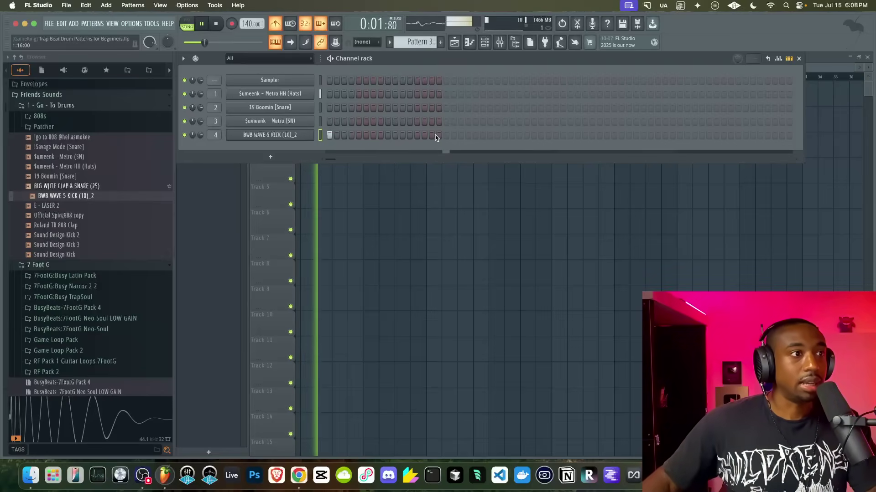
left_click(475, 135)
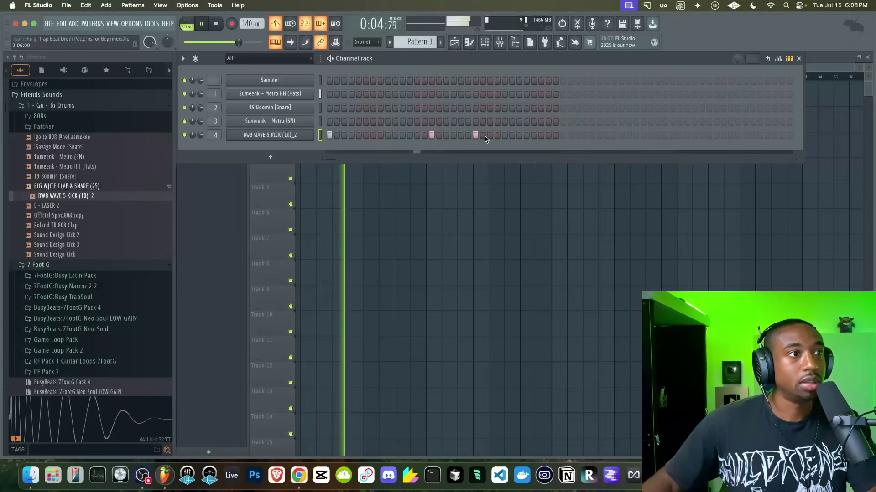
left_click(518, 136)
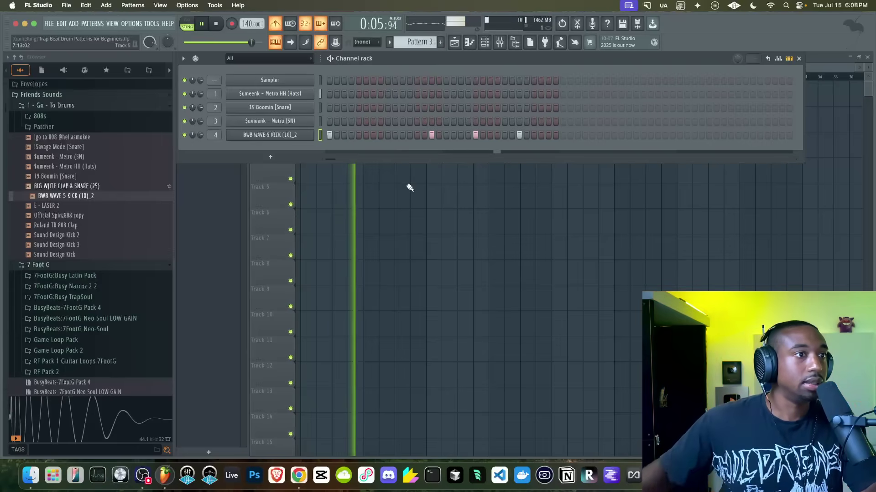
key("space")
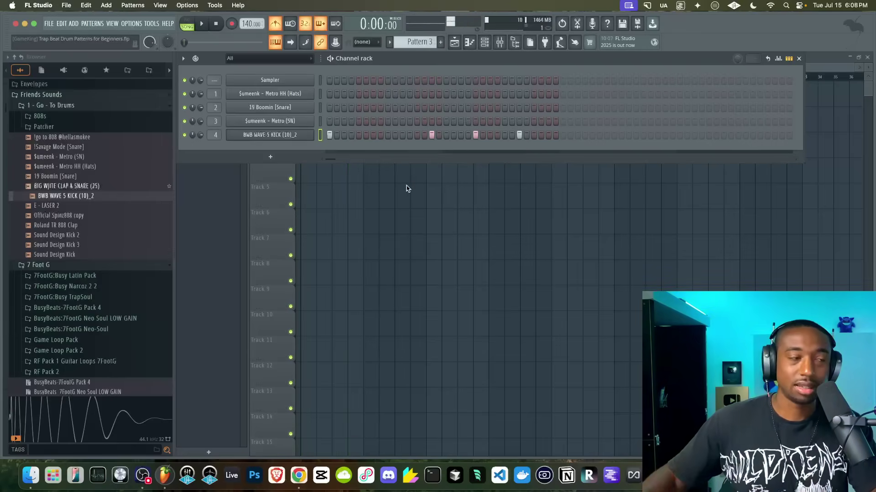
Select all playlist clips on Tracks 1 to 3 and duplicate them to start at bar 5.
key("F6")
left_click_drag(311, 96, 395, 146)
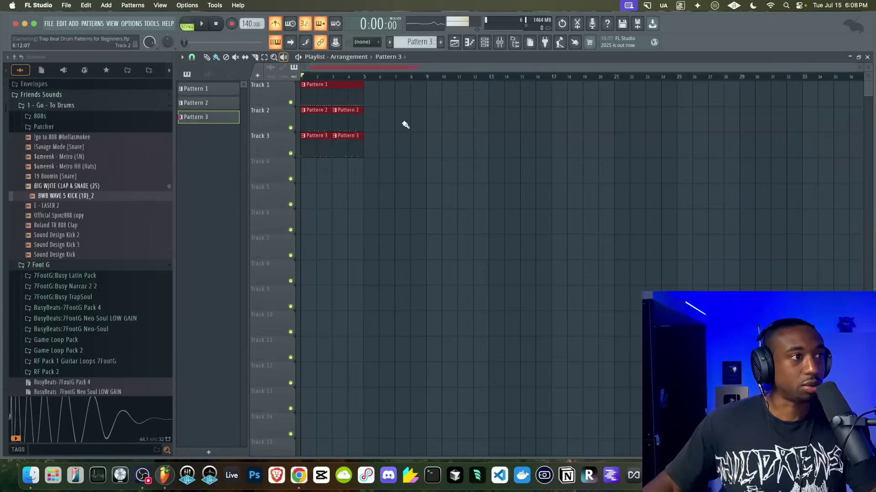
left_click_drag(393, 183, 306, 81)
key("super+b")
right_click(407, 175)
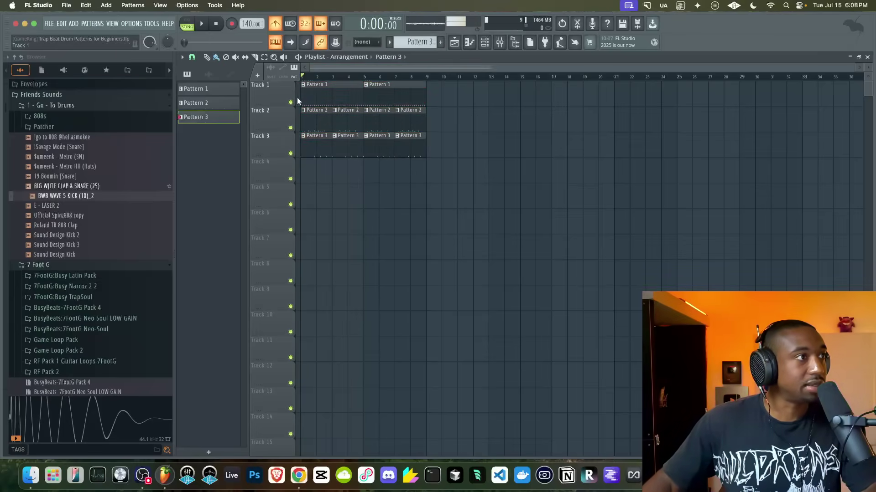
Turn off the metronome and play the extended eight-bar arrangement.
left_click(275, 25)
key("space")
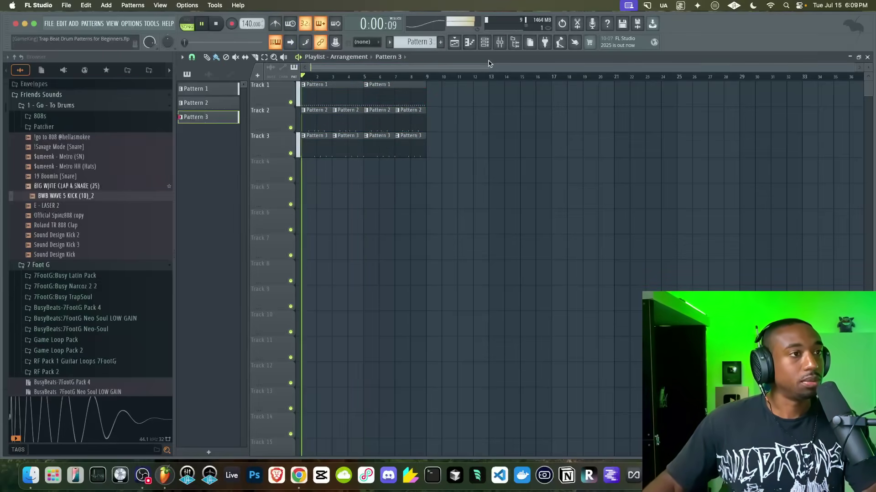
key("F6")
key("F6")
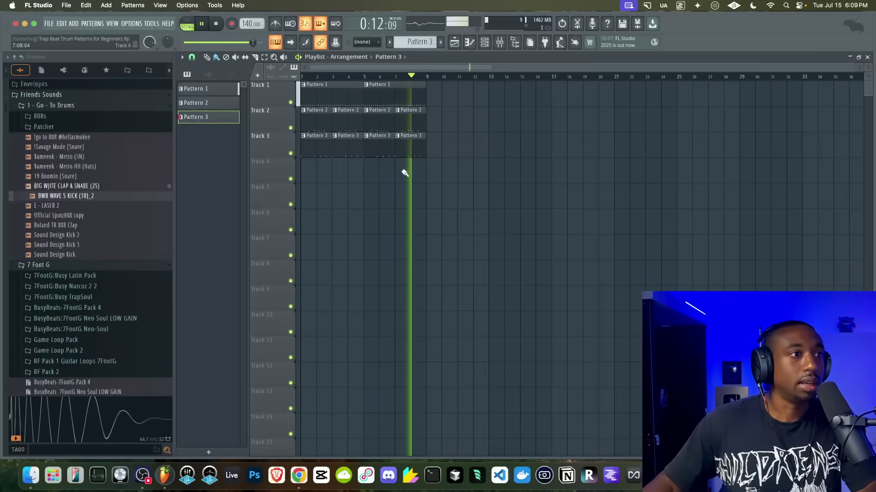
key("space")
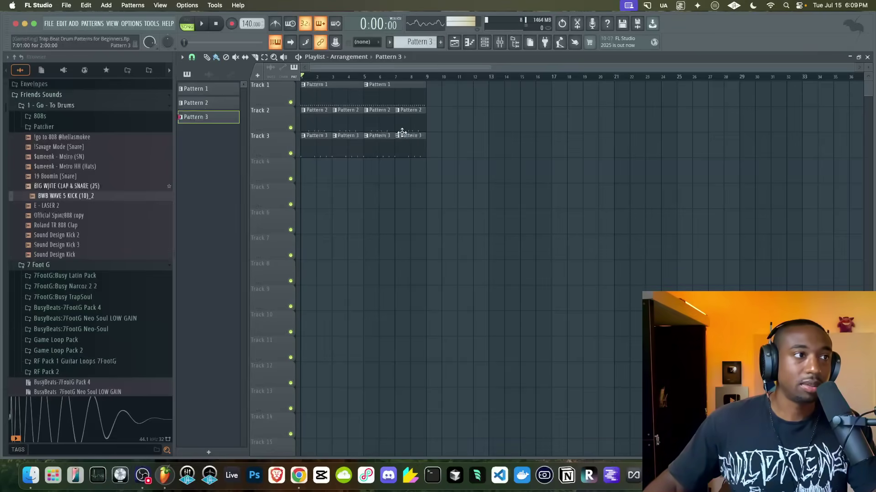
Make the last Pattern 3 clip on Track 3, at bar 7, a unique pattern.
left_click_drag(397, 138, 398, 137)
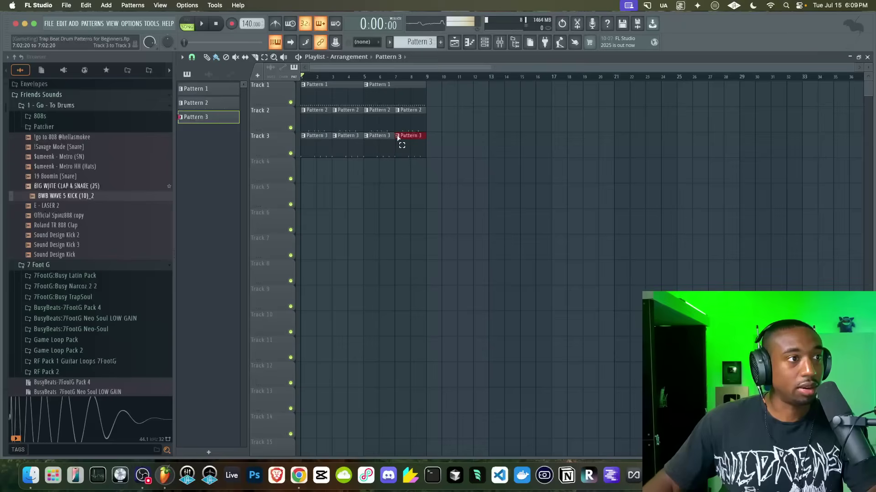
left_click(397, 137)
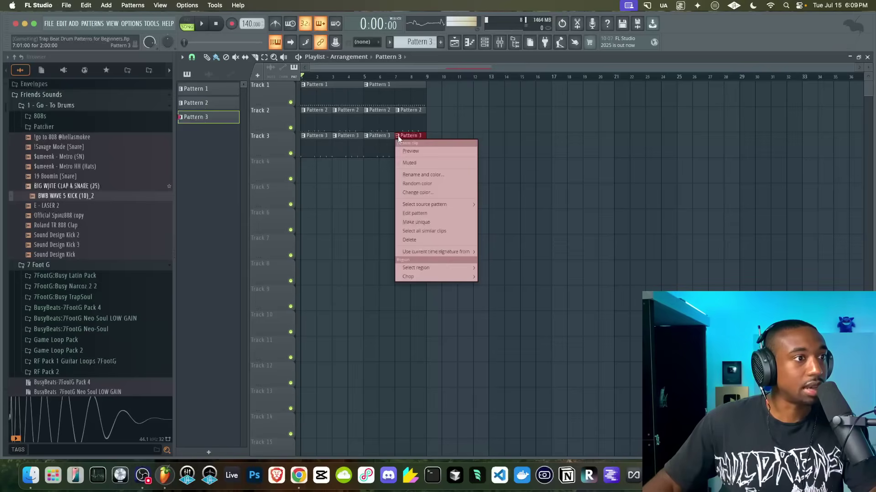
left_click(421, 222)
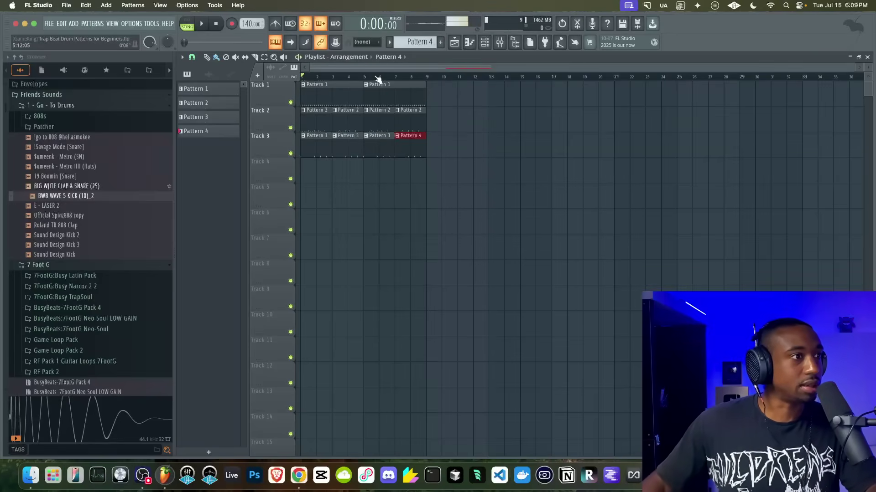
Open the channel rack for Pattern 4 while the song plays to review its kick steps, and stop playback.
key("space")
left_click(483, 43)
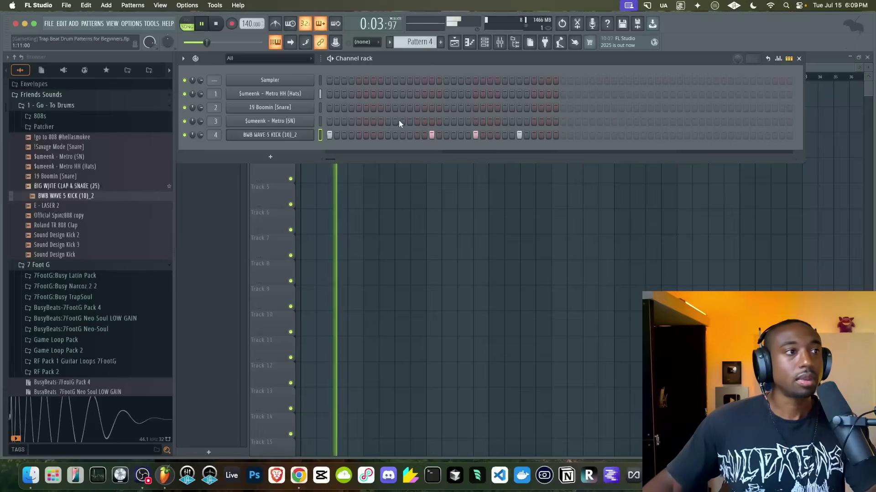
key("space")
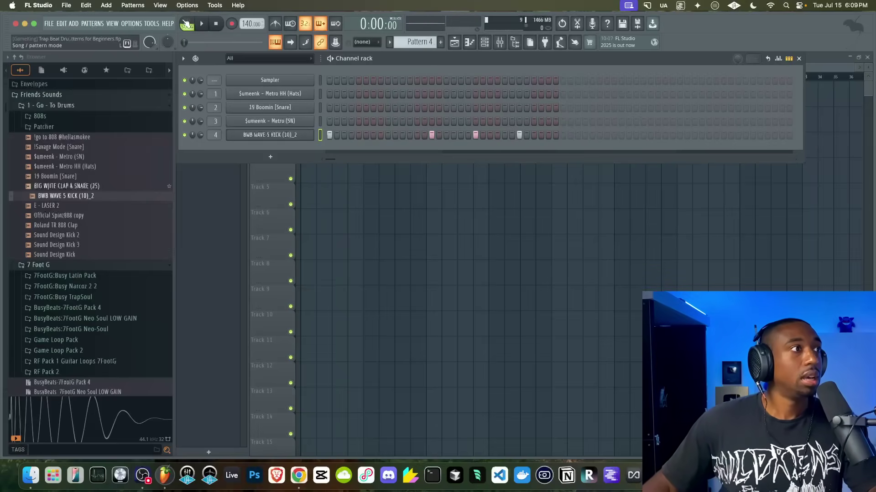
Set the playlist's loop range to bars 7 and 8, covering the Pattern 4 clip.
key("F6")
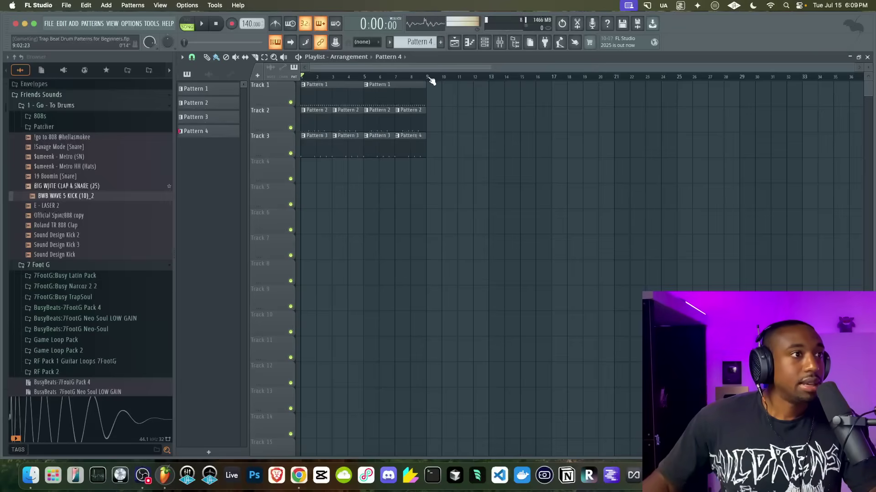
left_click_drag(423, 79, 399, 80)
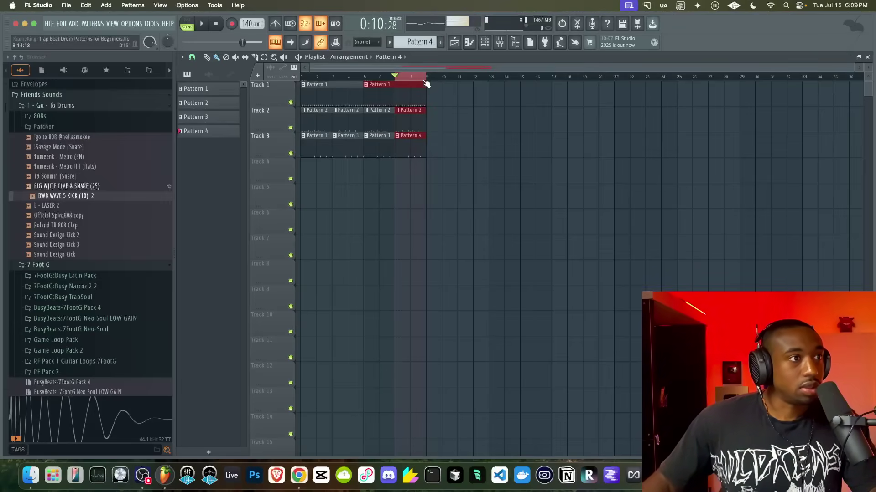
Add kick hits on steps 7 and 13 of Pattern 4 in the channel rack while auditioning the looped bars.
left_click(484, 42)
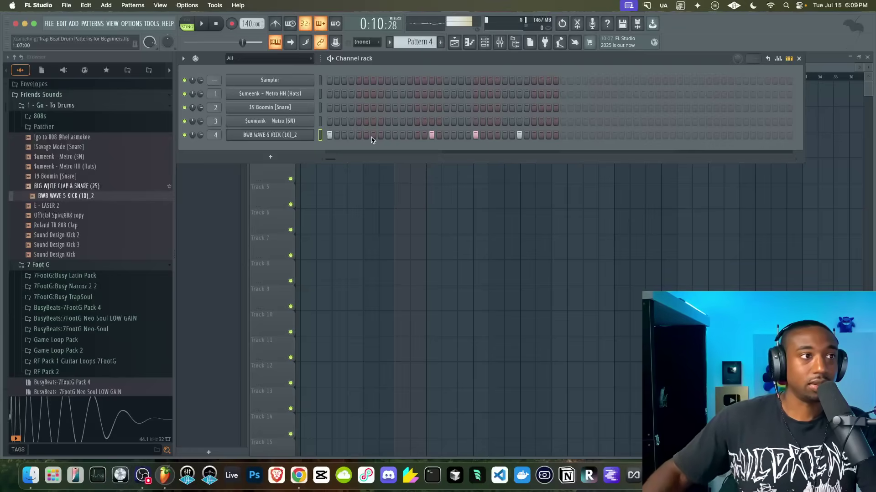
left_click(373, 134)
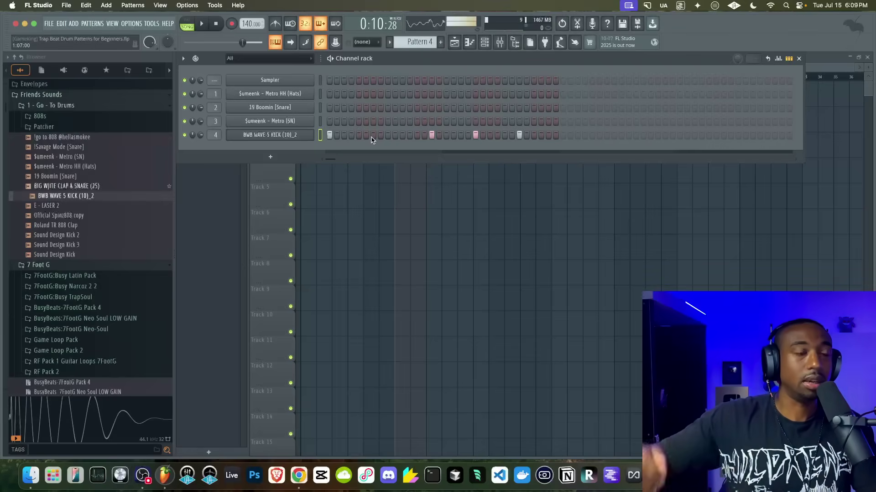
key("space")
left_click(417, 135)
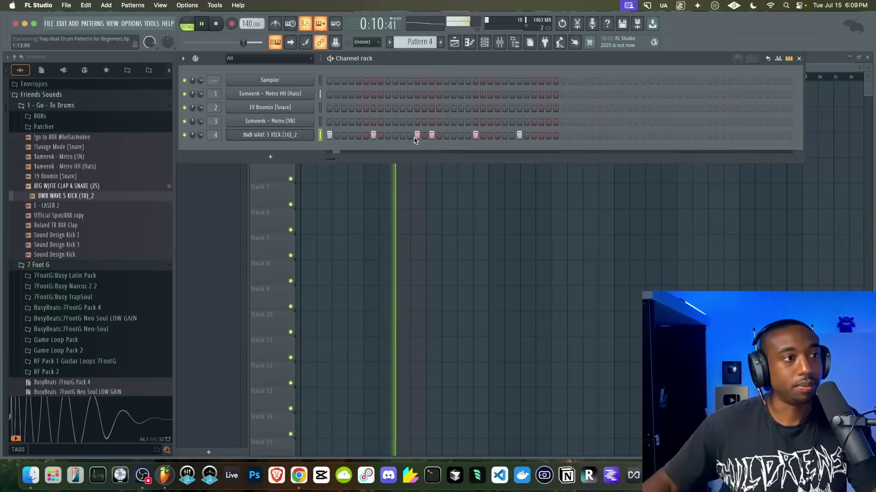
key("space")
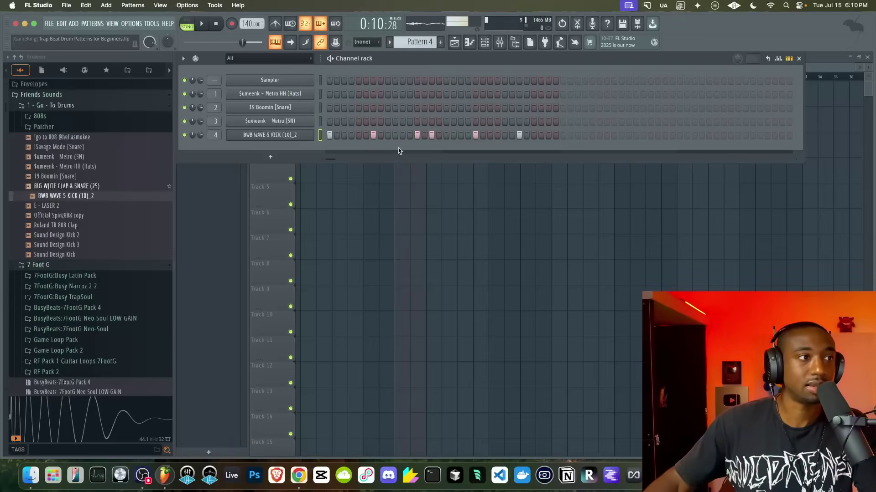
Play the looped bars again to listen to the varied kick pattern, and stop playback.
key("space")
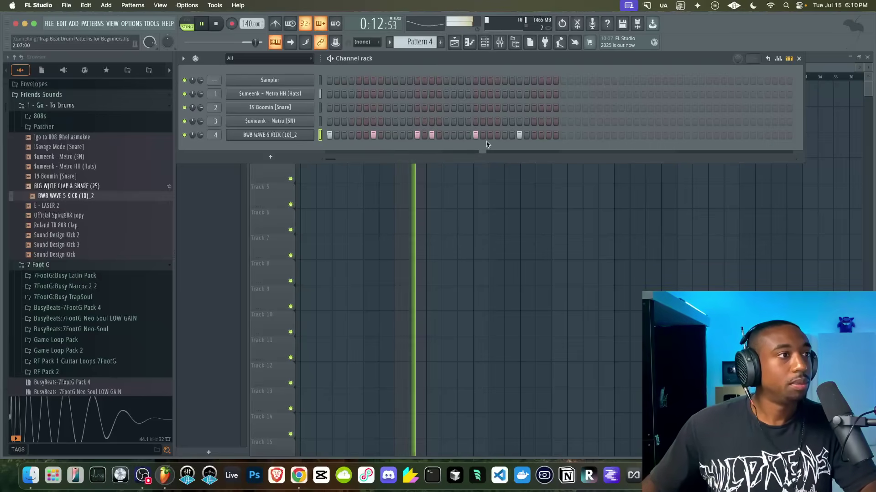
key("F6")
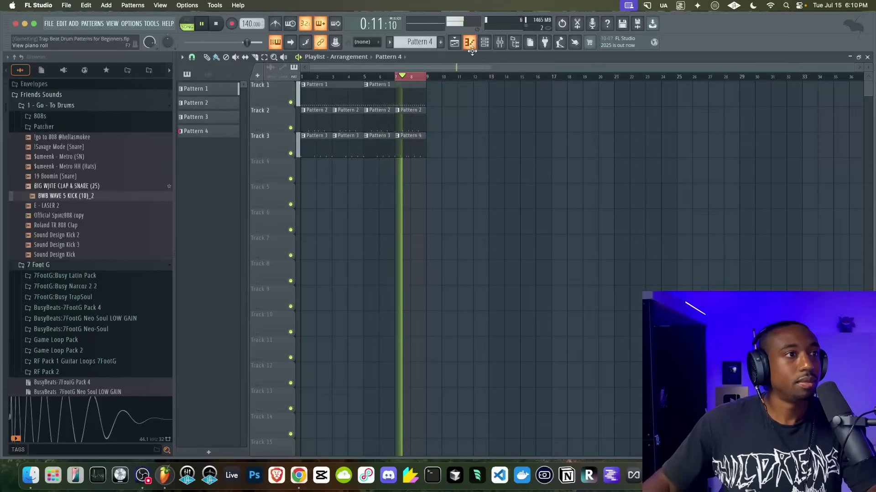
key("F6")
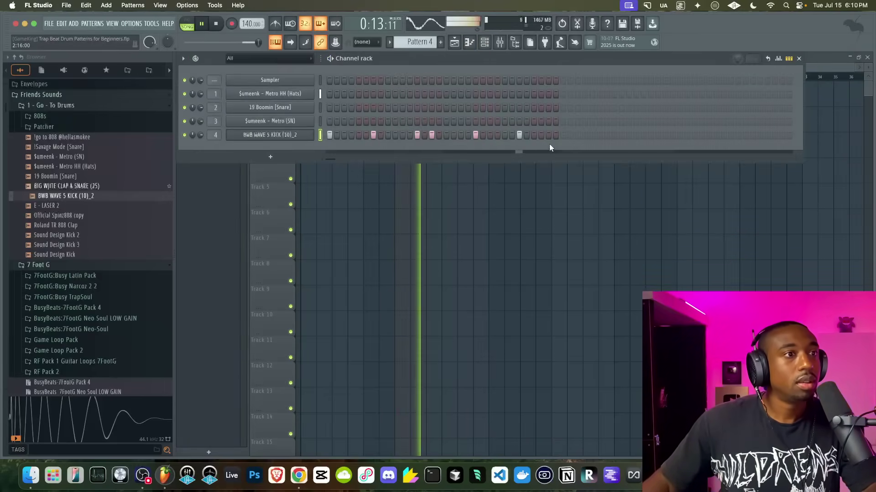
key("space")
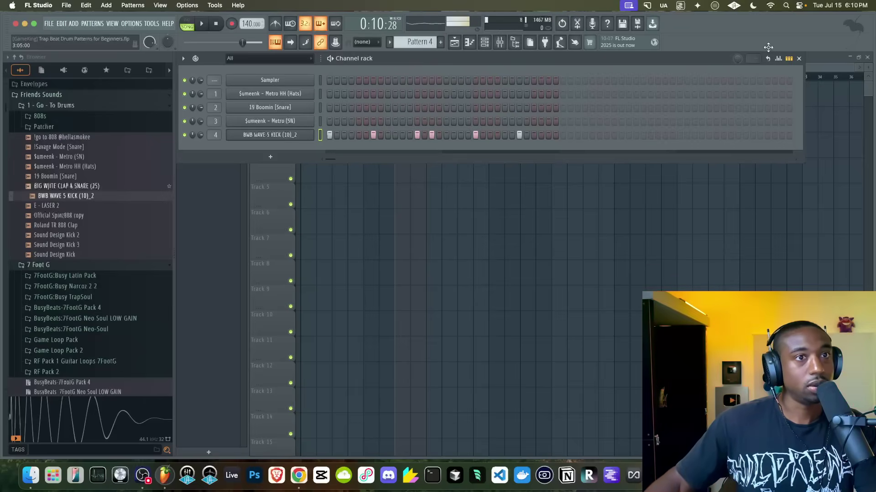
Lower the velocity of Pattern 4's kick on step 13 to about 55%, and audition it in the looped bars.
left_click(779, 59)
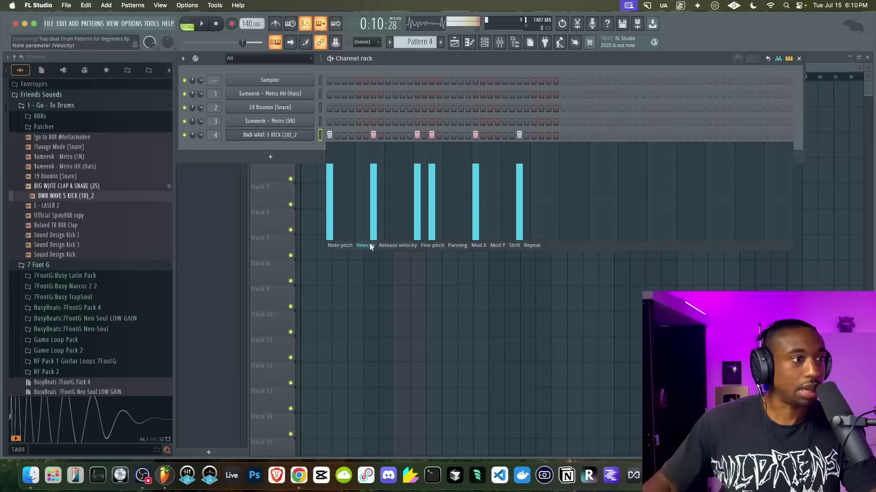
left_click_drag(420, 177, 422, 184)
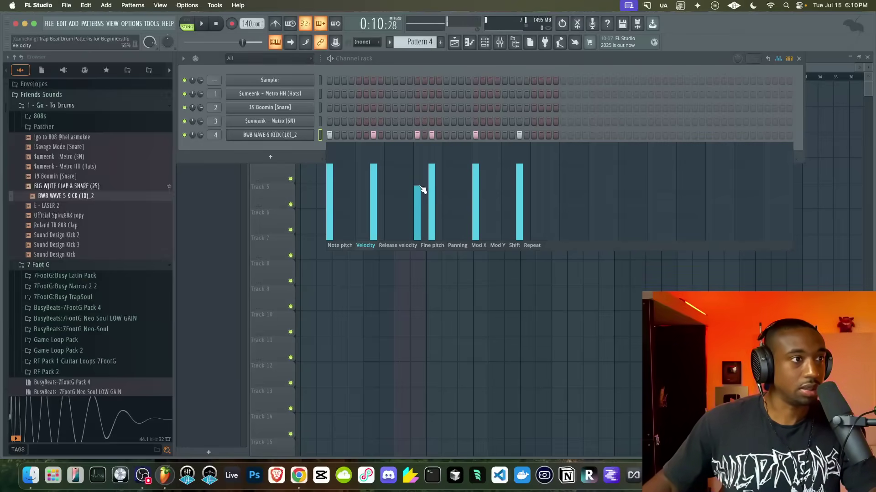
key("space")
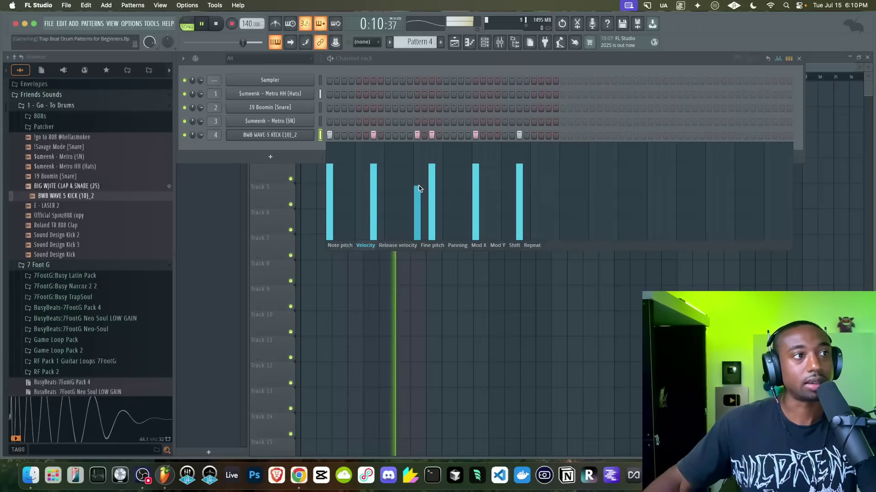
key("space")
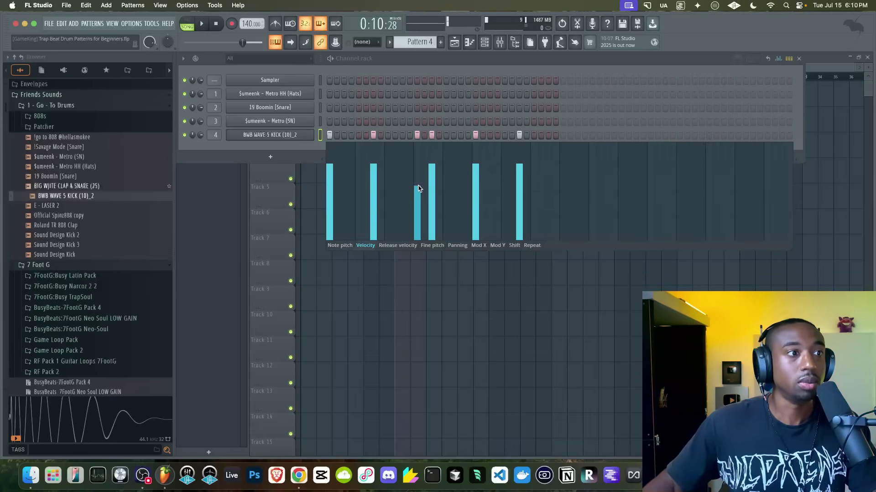
key("space")
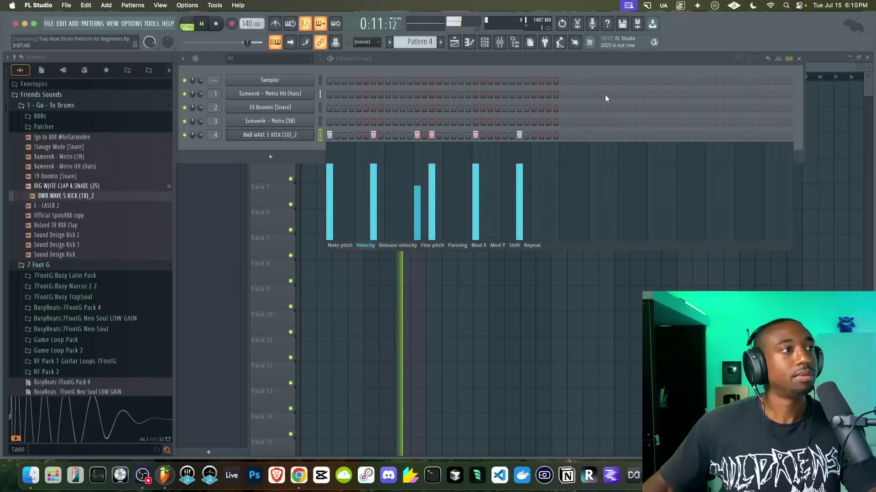
left_click(778, 58)
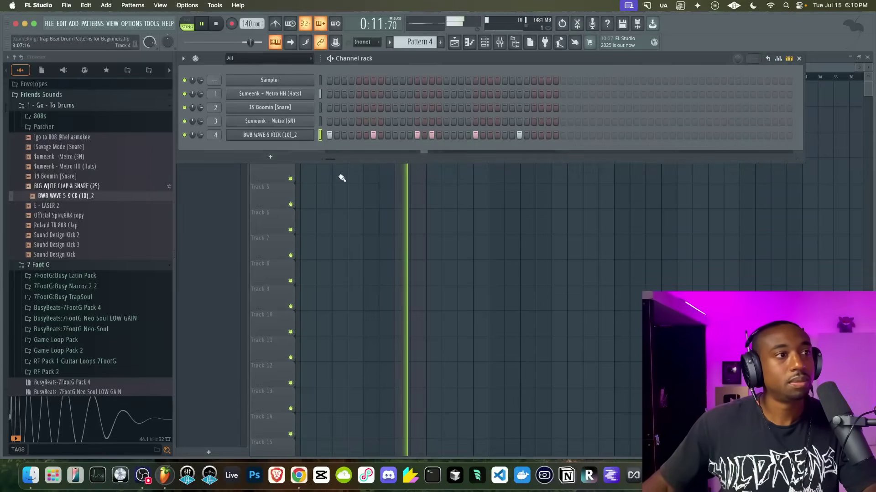
Clear the playlist's loop range and play the arrangement from the start.
key("F6")
key("space")
right_click(406, 76)
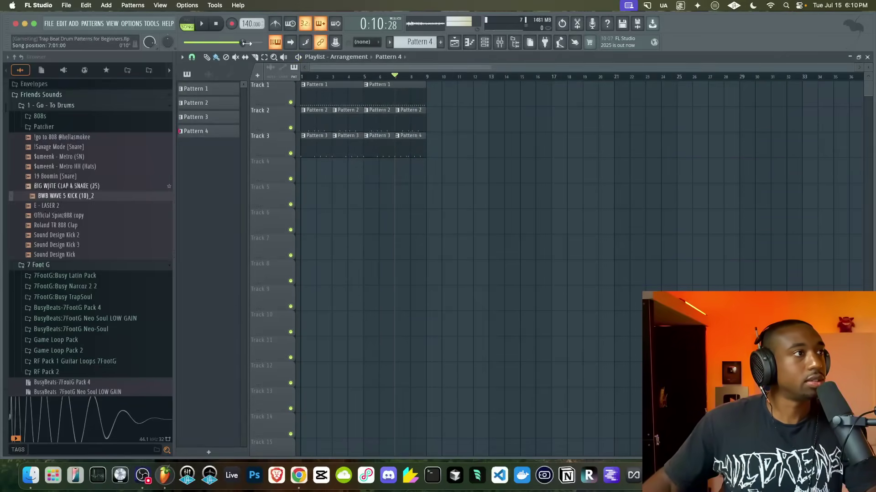
left_click(216, 24)
key("space")
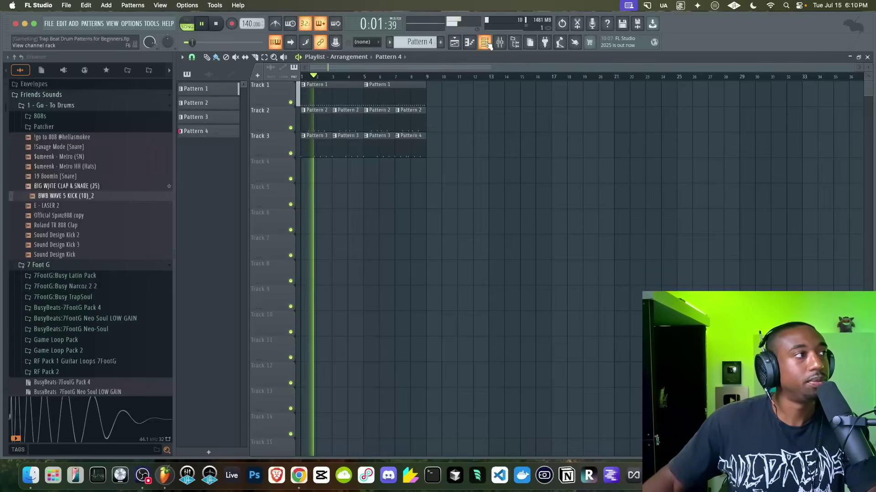
Select the KORG track in the mixer and check the MIDI input and output settings.
left_click(508, 45)
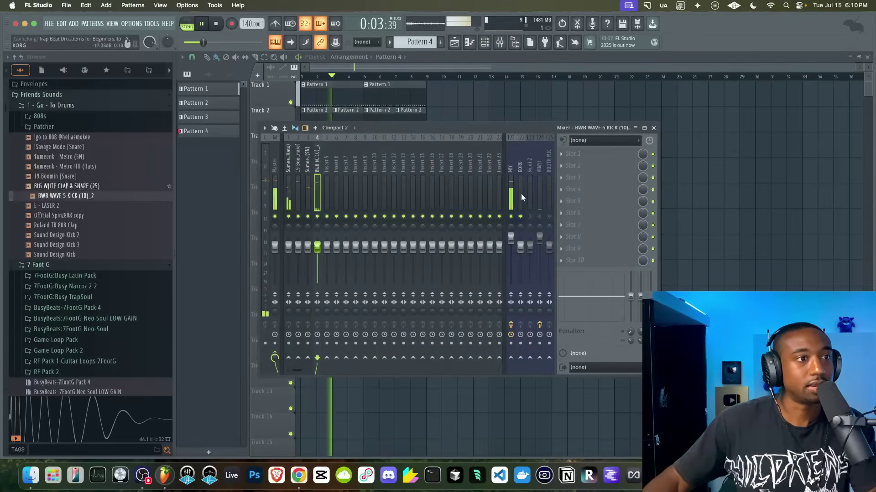
left_click(131, 23)
left_click(158, 61)
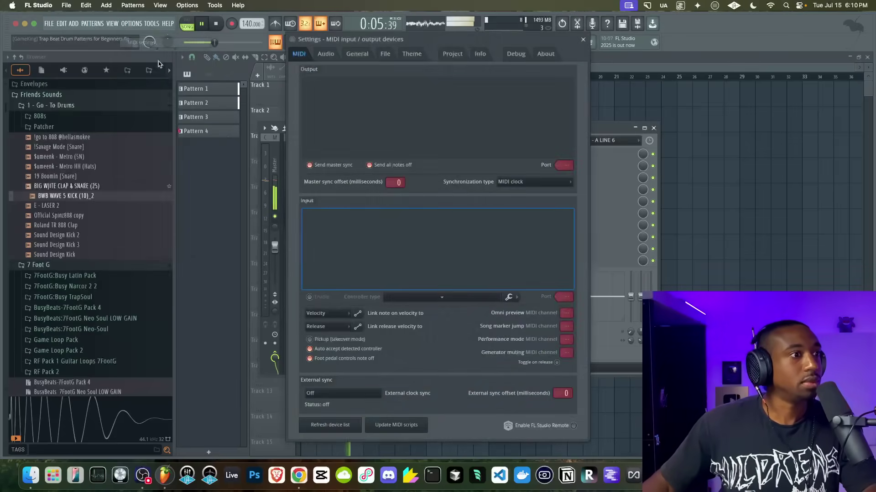
left_click(582, 39)
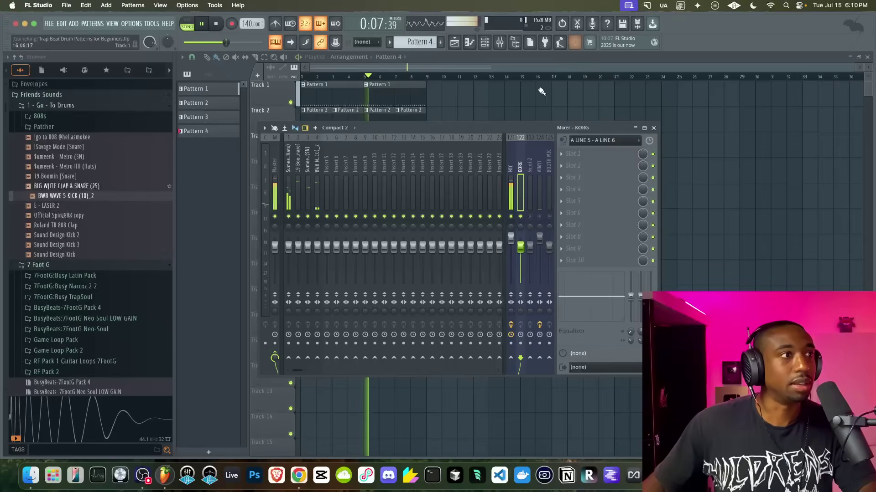
key("F9")
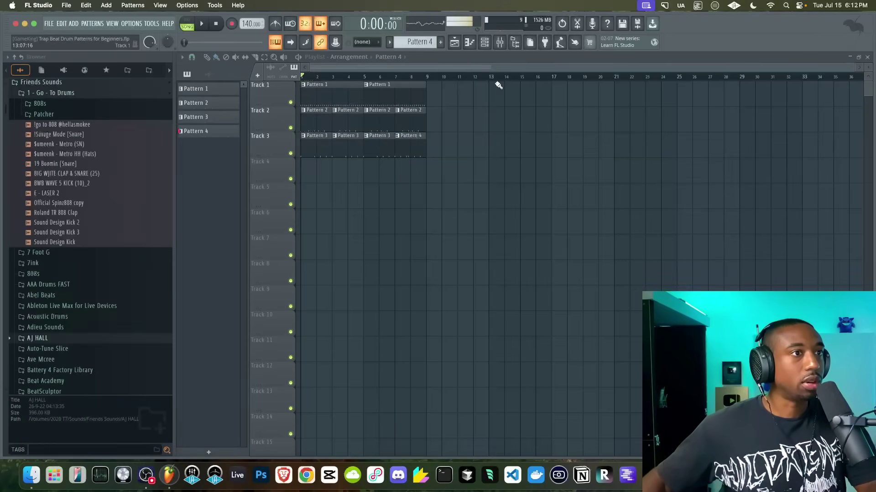
Arm the KORG mixer track for audio recording and close the mixer.
left_click(499, 42)
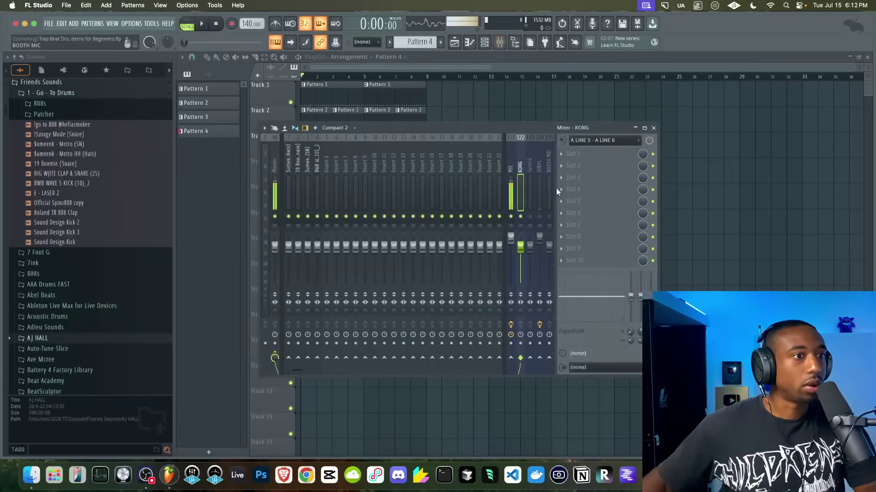
left_click(521, 343)
left_click(653, 128)
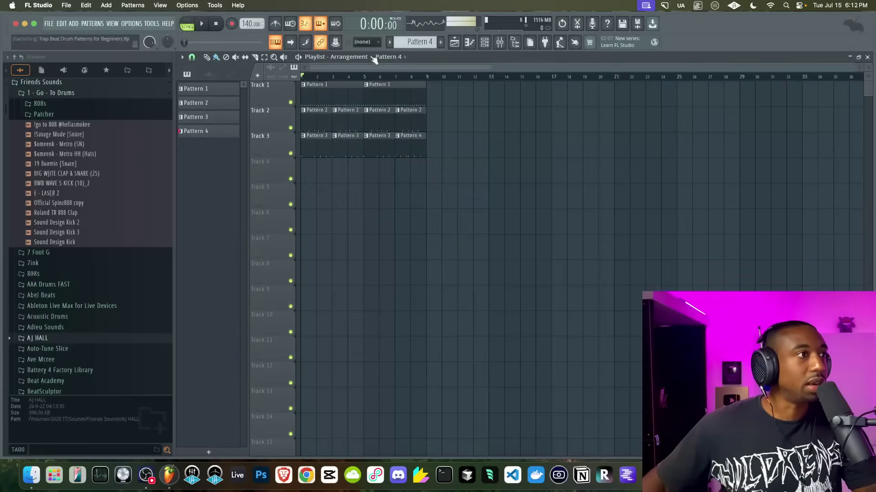
Record the KORG part onto Track 4 over the eight-bar beat and trim the clip to end at bar 9.
key("r")
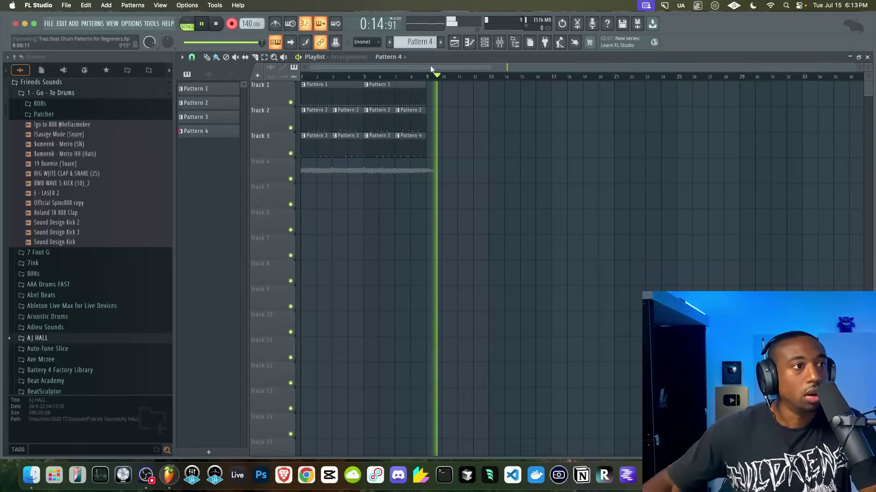
key("space")
left_click(232, 23)
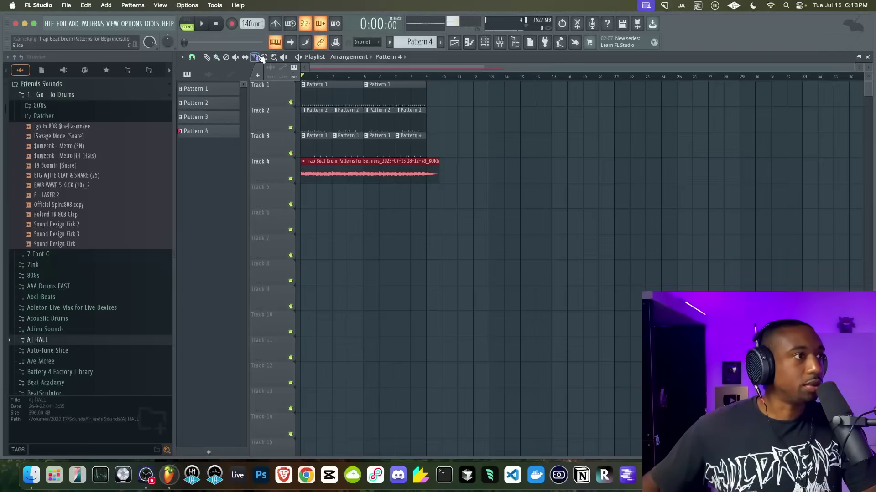
left_click_drag(432, 157, 426, 157)
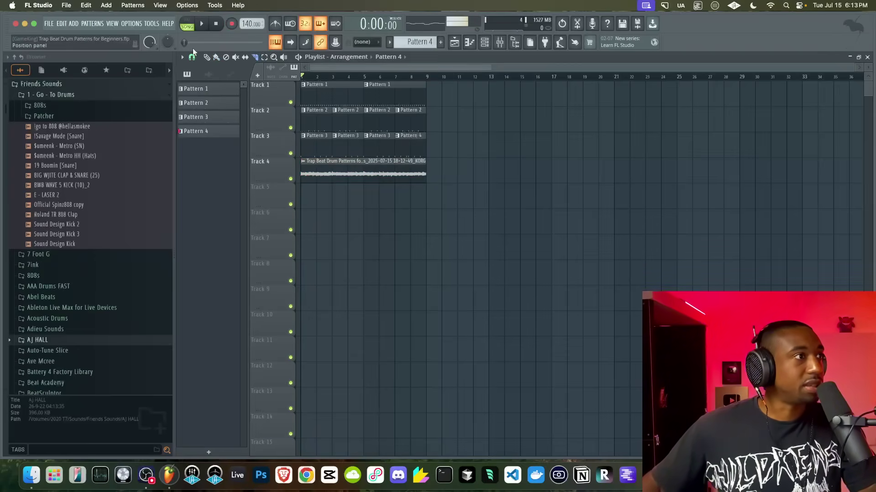
Rename the recorded KORG clip's mixer track to "piano" and briefly play the beat with the new part.
double_click(338, 168)
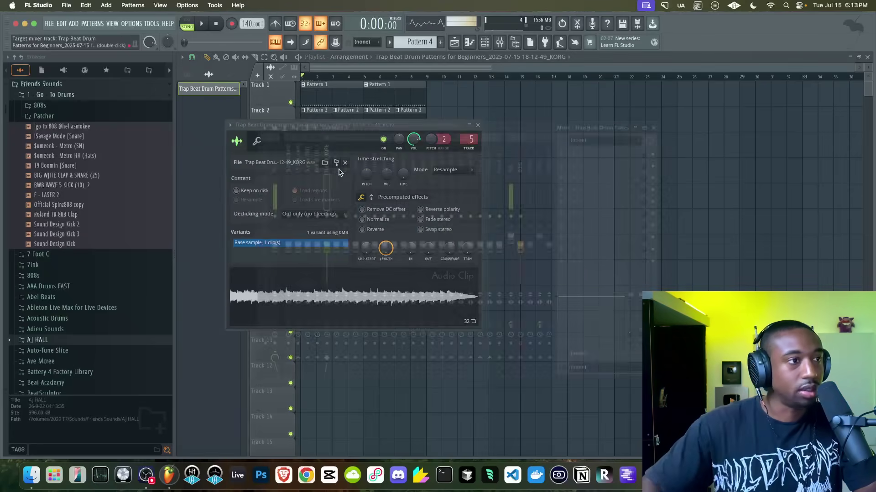
right_click(331, 202)
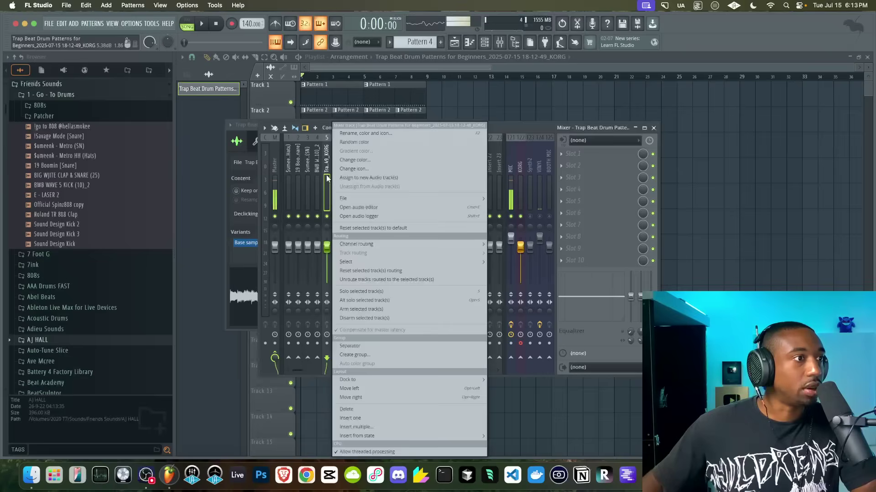
left_click(327, 178)
type("piano")
key("Return")
key("space")
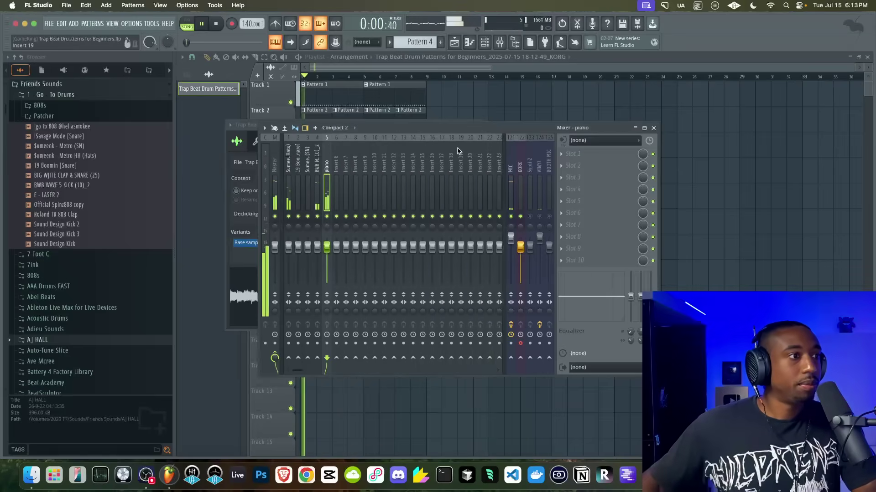
right_click(476, 110)
key("space")
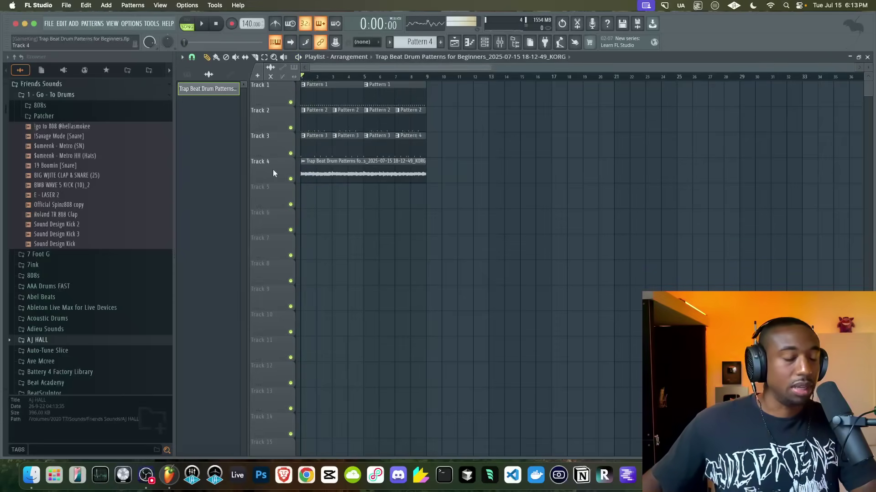
Rename playlist Track 1 as "Rhythm".
double_click(274, 95)
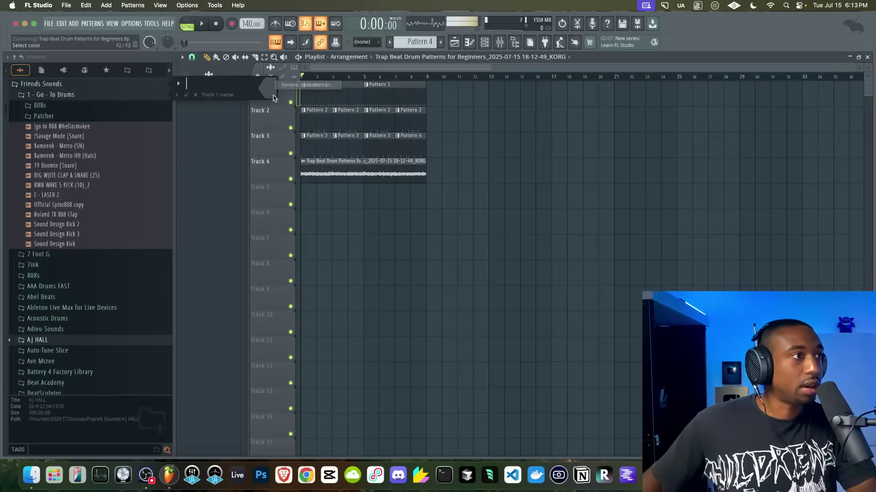
type("Rht")
key("BackSpace")
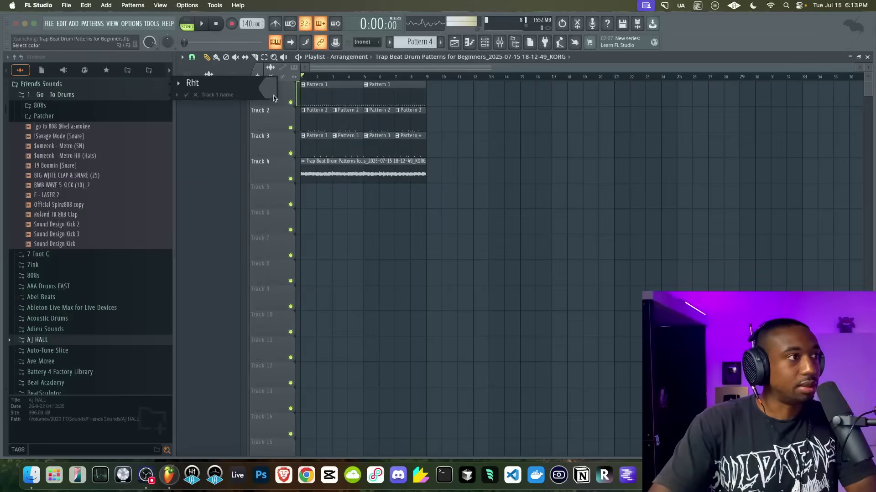
type("ythm")
key("Return")
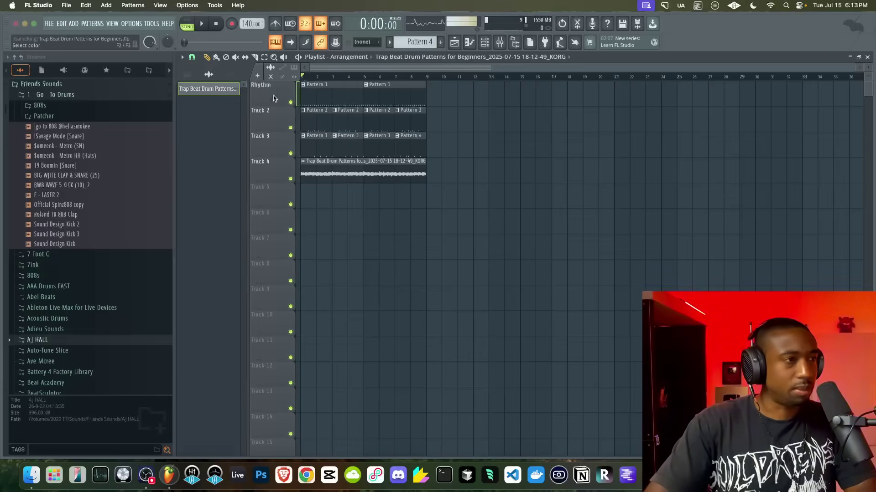
Rename playlist Tracks 2 and 3 as "Rhythm".
double_click(265, 112)
type("Rhy")
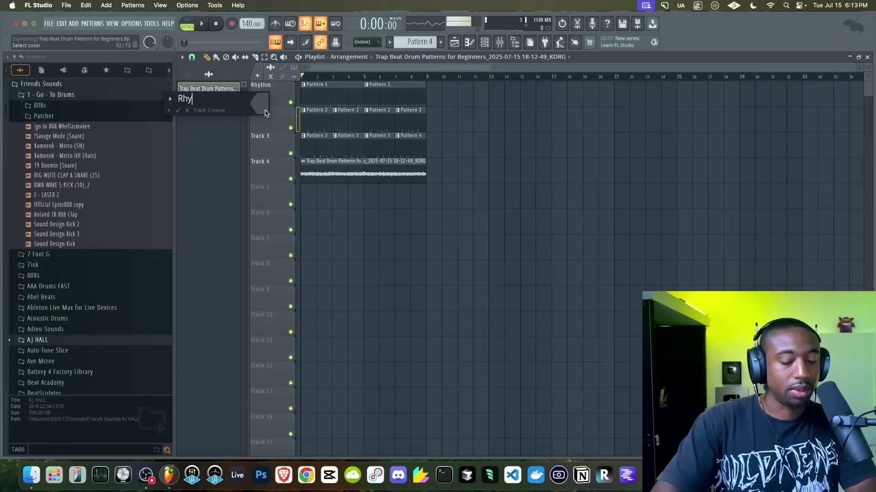
type("thm")
key("Return")
left_click(268, 138)
left_click(267, 139)
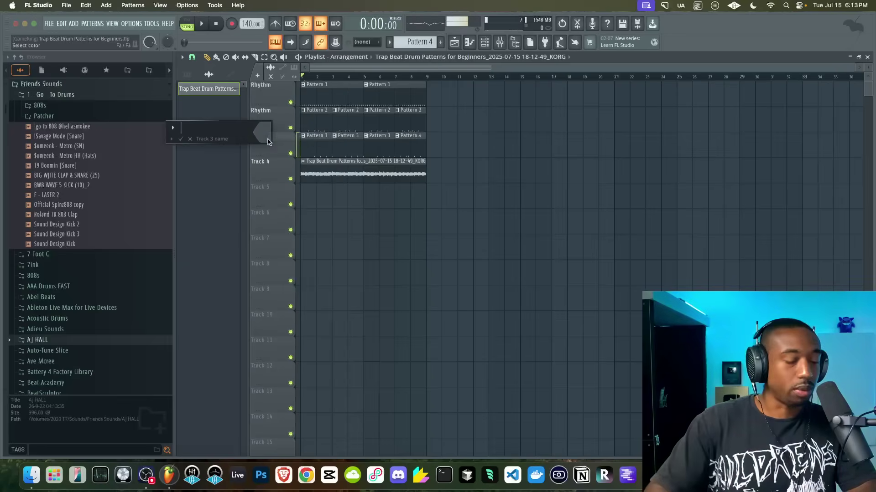
type("Rhythm")
key("Return")
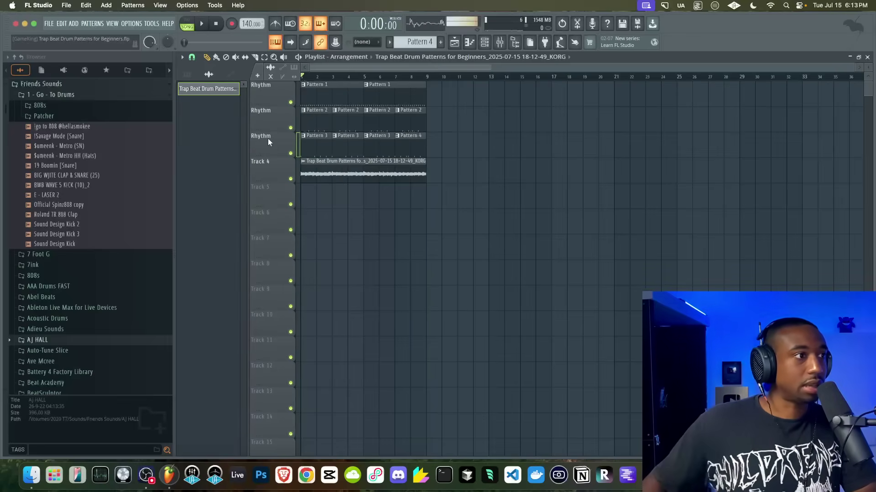
Rename playlist Track 4, which holds the recorded clip, as "Harmony + Rhythm".
left_click(271, 168)
left_click(272, 168)
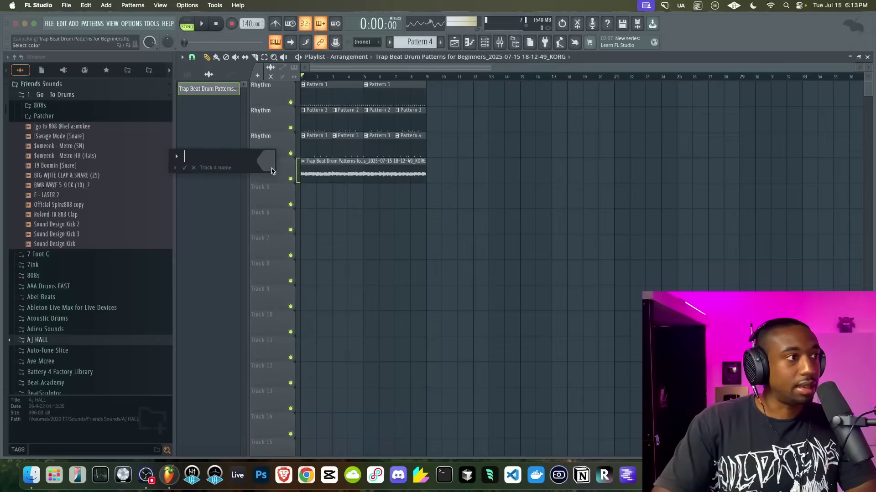
type("Harm")
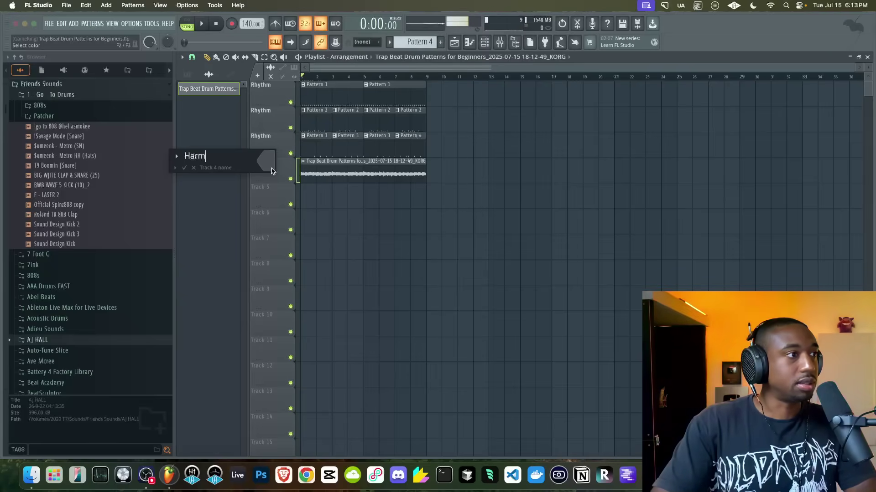
type("ony")
key("Return")
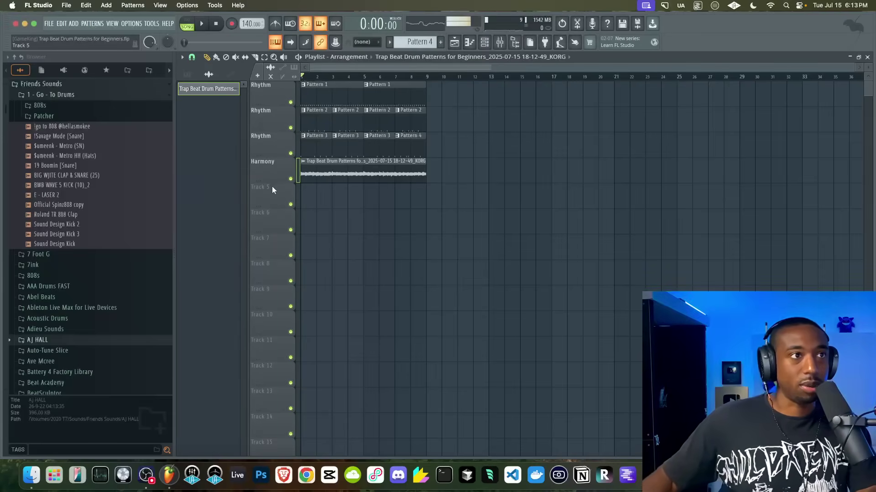
right_click(266, 179)
left_click(280, 169)
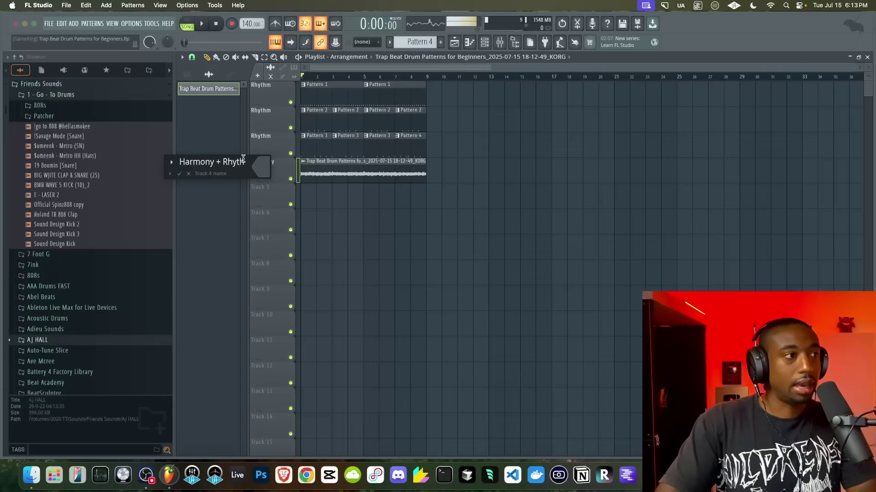
type("+ Rhythm")
key("Return")
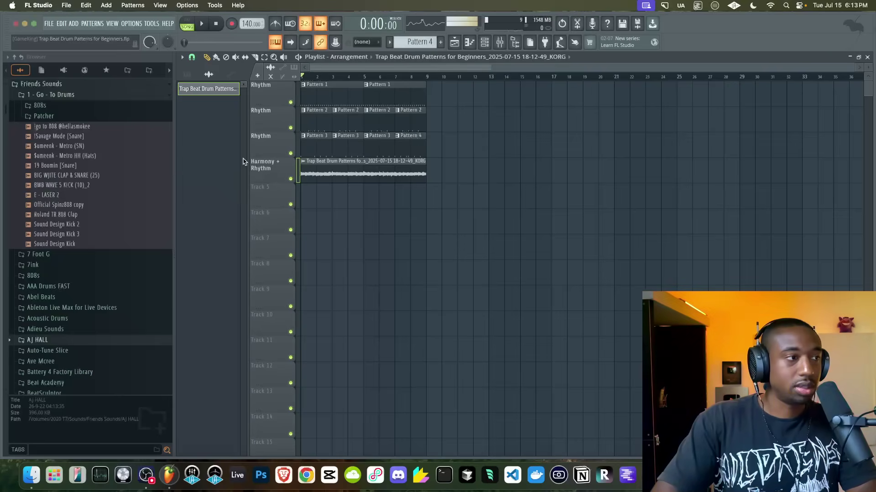
Move the "Harmony + Rhythm" track up above the three "Rhythm" tracks by shifting each of those down.
right_click(282, 138)
key("w")
right_click(279, 115)
key("w")
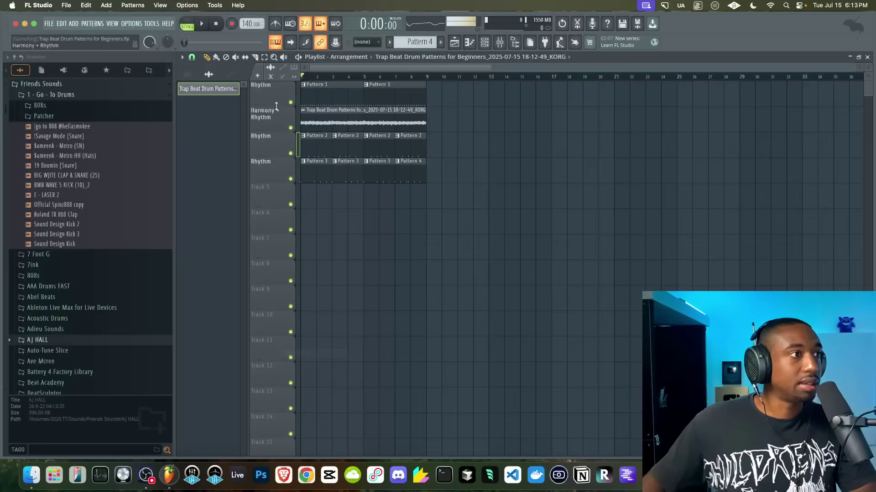
right_click(274, 96)
key("w")
Insert two empty playlist tracks above the "Harmony + Rhythm" track.
right_click(274, 90)
key("i")
right_click(273, 90)
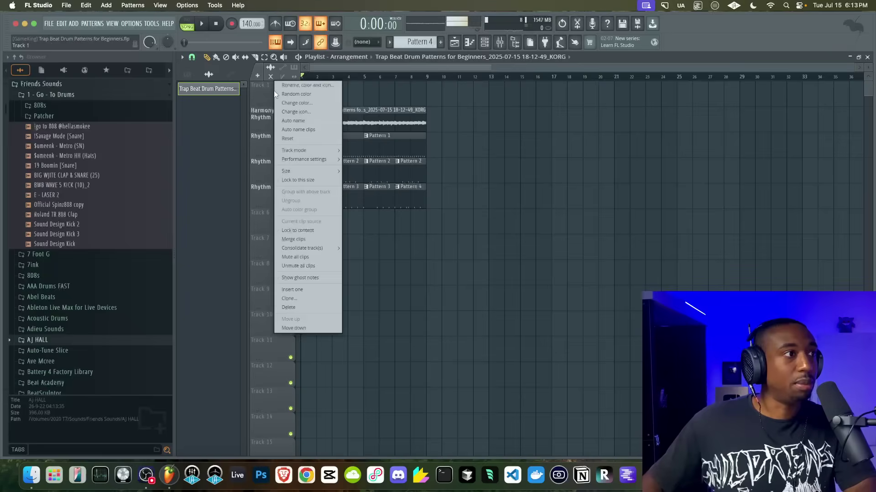
key("i")
Rename the first empty playlist track as "Topline" and the second as "Harmony".
right_click(273, 90)
type("rTop")
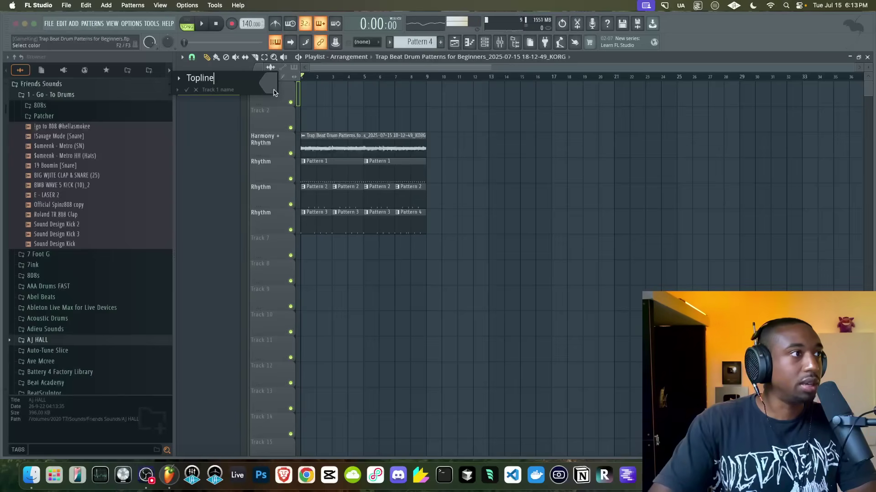
key("Return")
right_click(275, 114)
type("r")
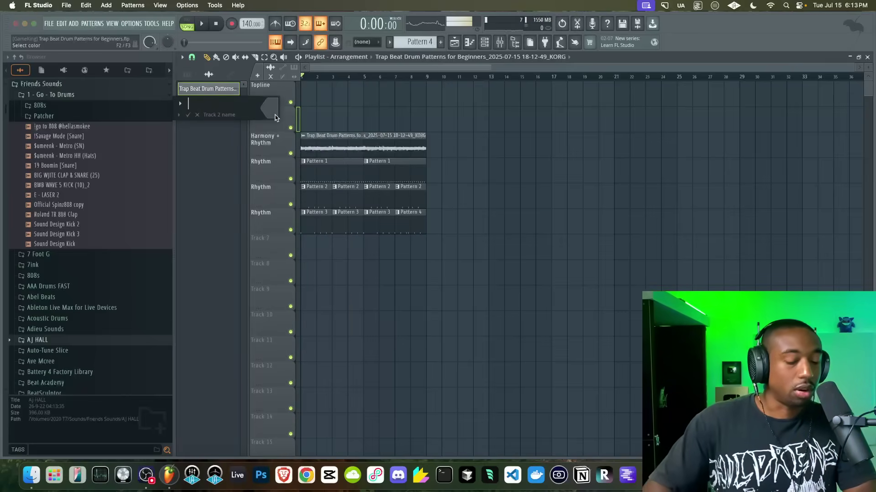
type("Harmony")
key("Return")
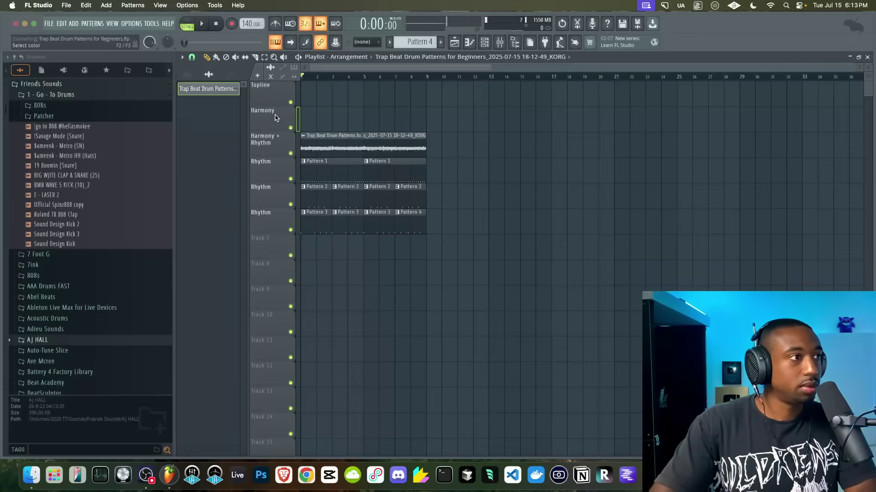
Insert an empty track below the "Harmony + Rhythm" track and name it "Contrast".
right_click(277, 168)
left_click(291, 368)
right_click(265, 162)
type("r")
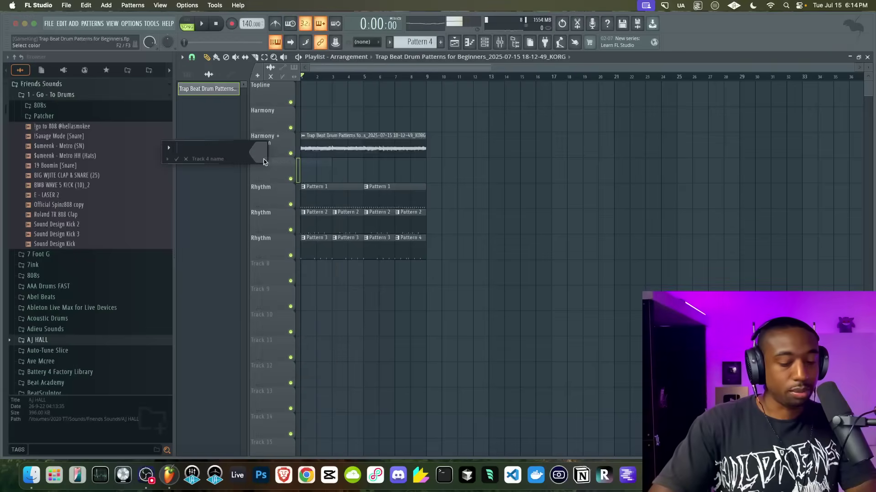
type("Contrast")
key("Return")
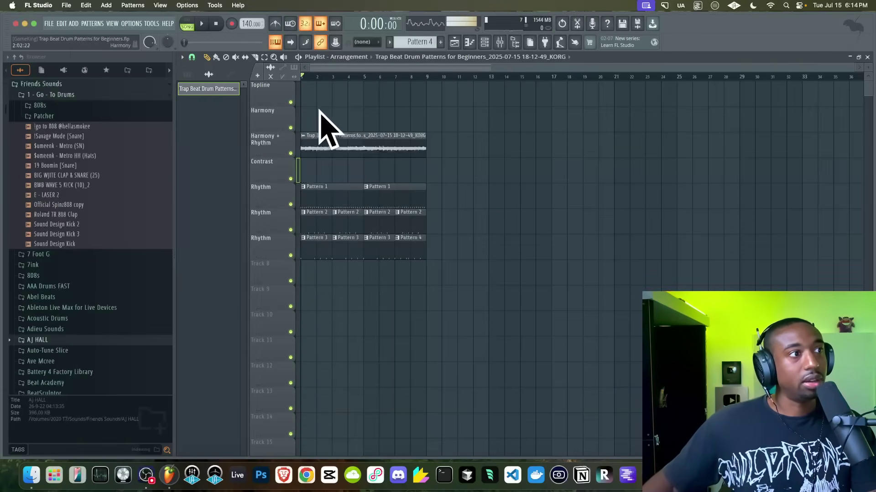
left_click_drag(322, 127, 434, 176)
left_click_drag(301, 175, 427, 169)
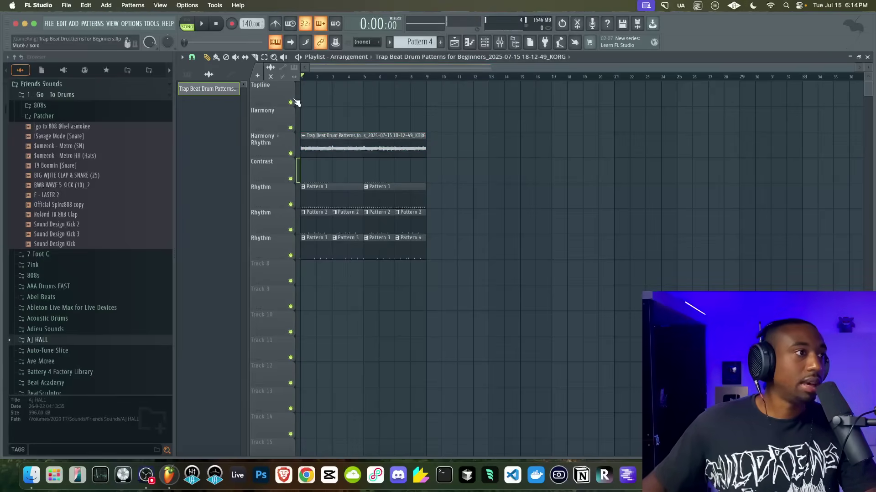
left_click_drag(305, 88, 425, 87)
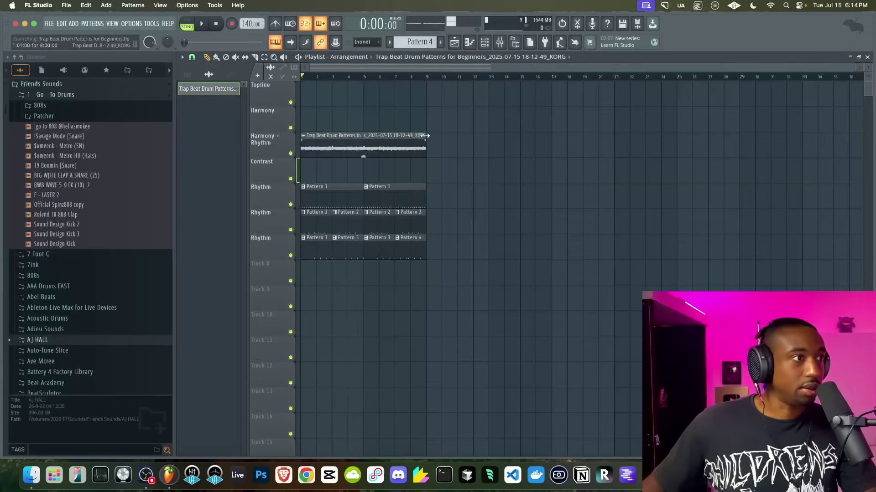
left_click(318, 141, "ctrl")
left_click(471, 130, "ctrl")
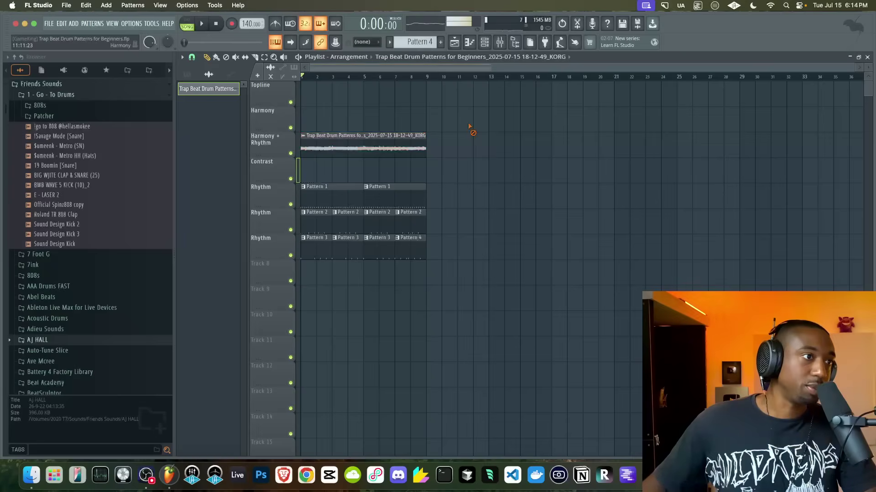
Rename the recorded audio clip on the "Harmony + Rhythm" track as "piano".
left_click(304, 136)
left_click(305, 143)
type("piano")
key("Return")
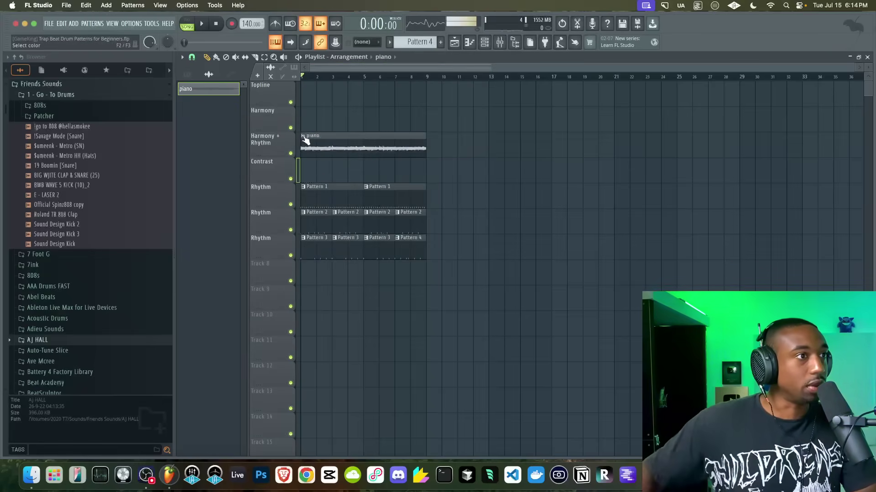
Briefly play the arrangement with the piano clip and save the project.
key("space")
left_click(484, 47)
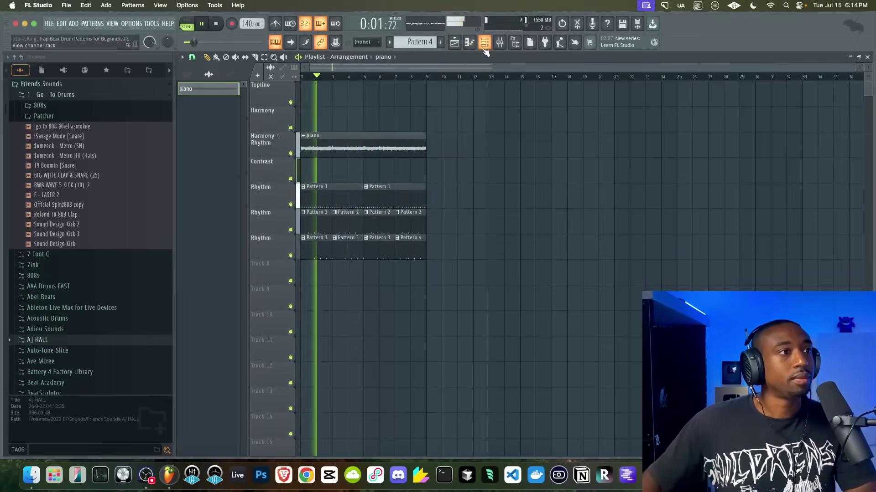
key("Escape")
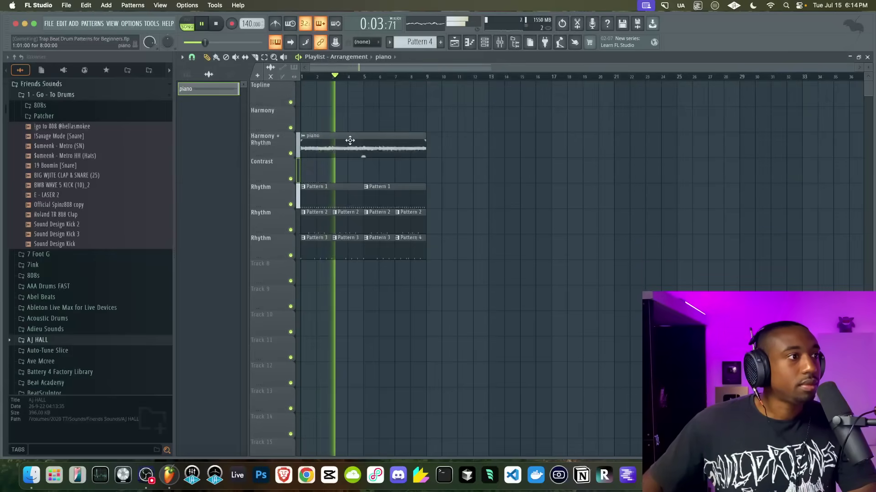
key("space")
left_click(336, 148)
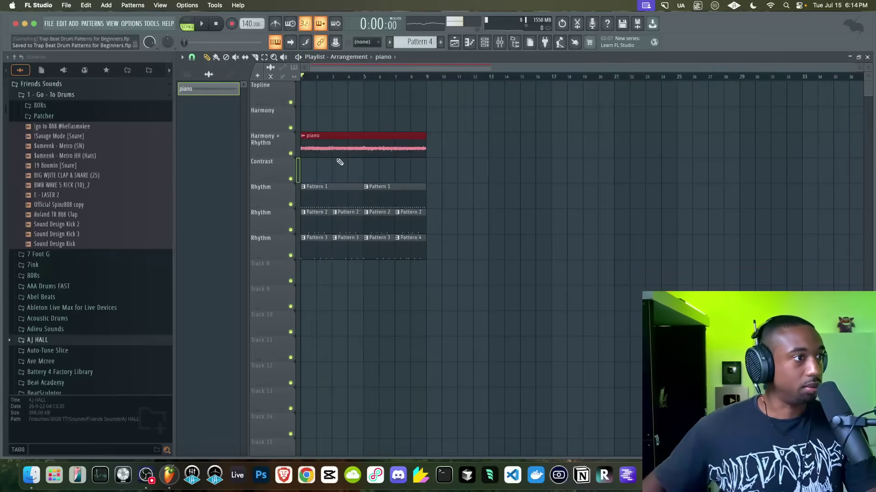
left_click(484, 149, "super")
Switch to the empty Pattern 5 during playback, stop, and delete the unused Sampler channel from the Channel rack.
key("space")
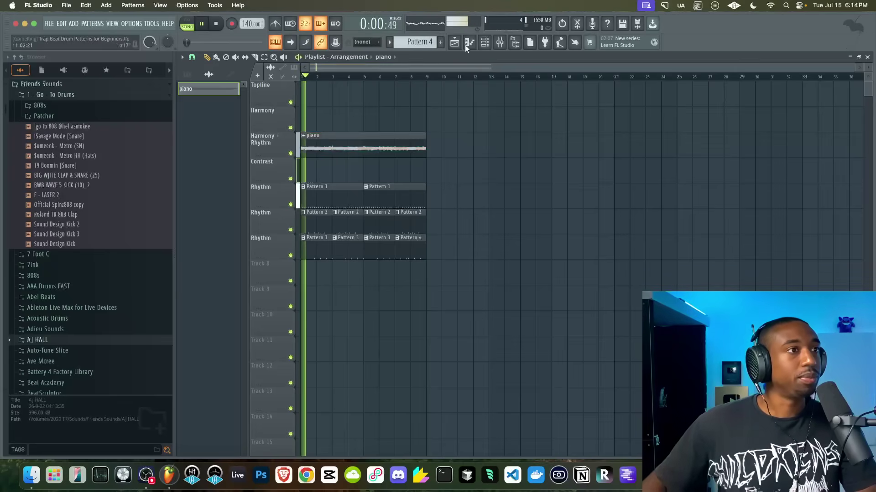
left_click(484, 45)
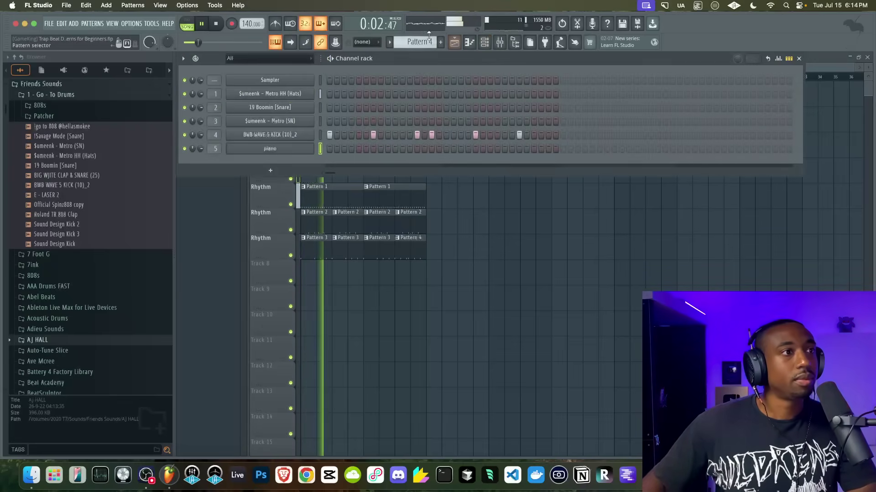
left_click(441, 42)
key("space")
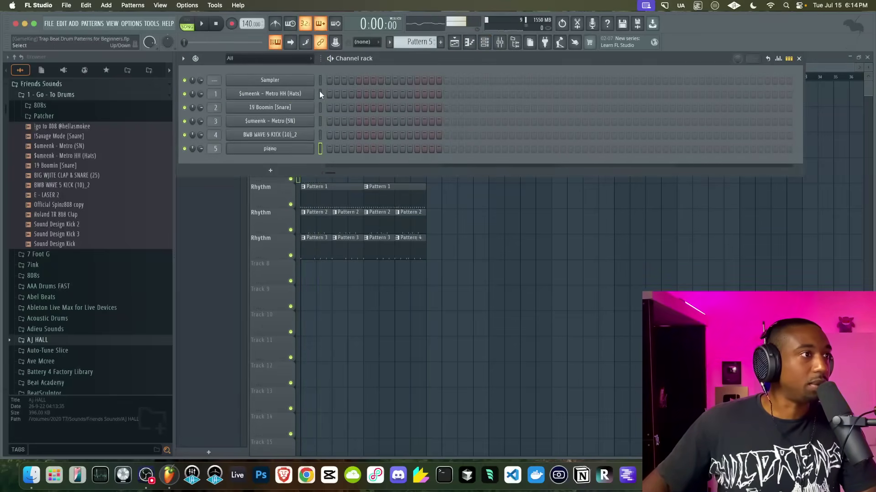
key("alt+Delete")
right_click(471, 262)
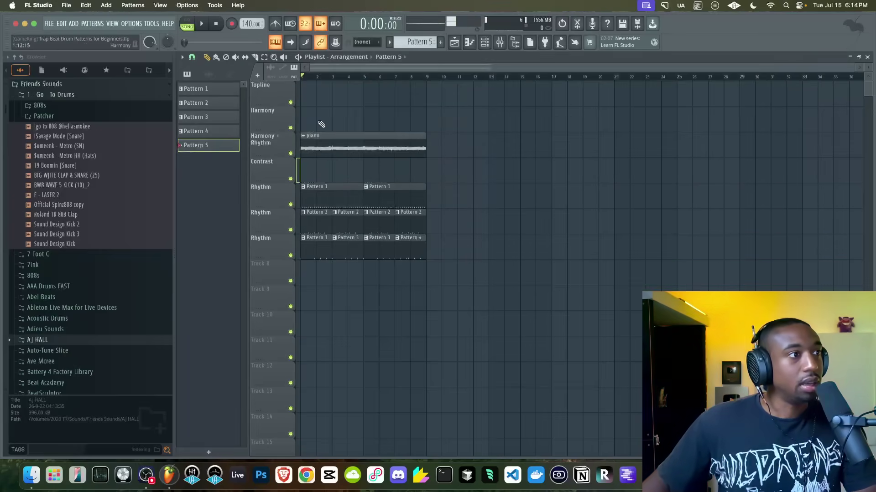
left_click_drag(337, 123, 372, 117)
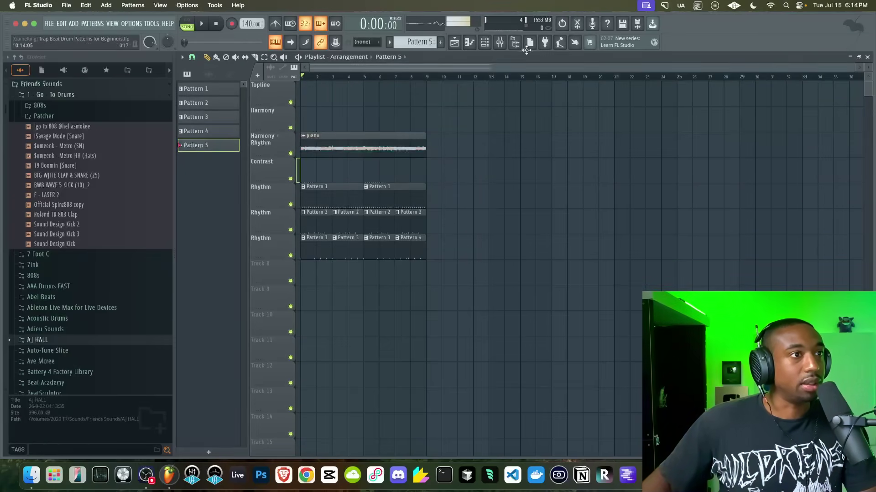
Audition samples in the "1 - Go - To Drums" folder and load "Official Spinz808 copy" into a new channel.
left_click(485, 43)
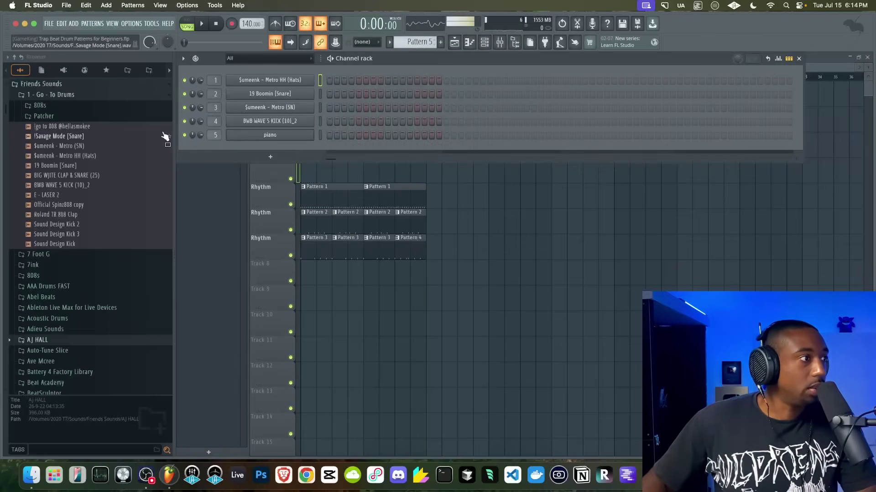
left_click(75, 127)
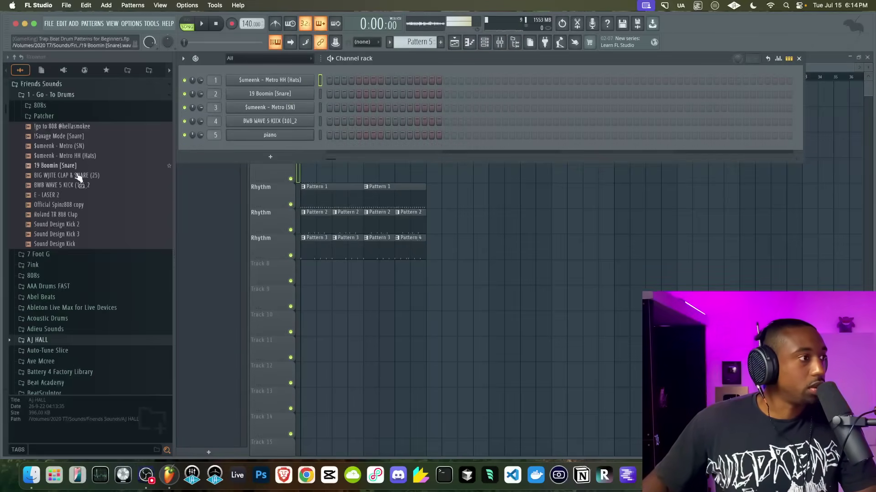
left_click(70, 205)
right_click(70, 204)
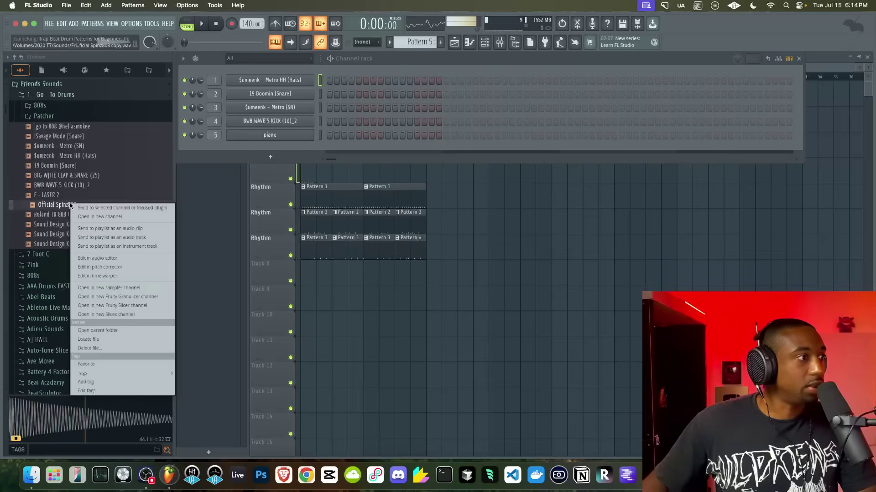
left_click(99, 217)
left_click(489, 137)
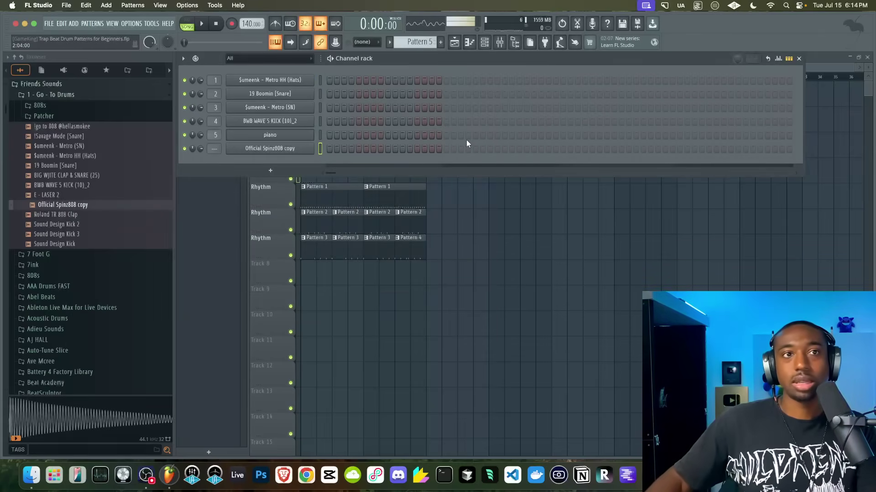
Check the MIDI input and output devices in the settings and look over the mixer, closing both.
left_click(132, 23)
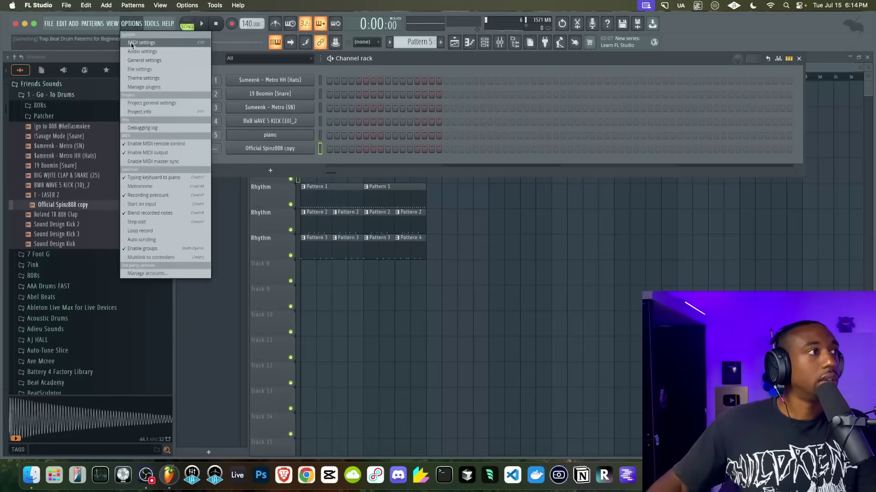
left_click(137, 42)
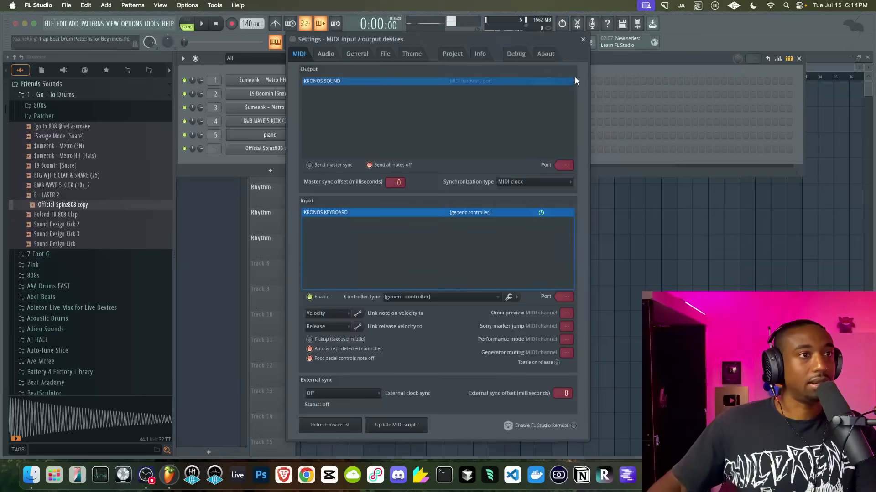
left_click(582, 39)
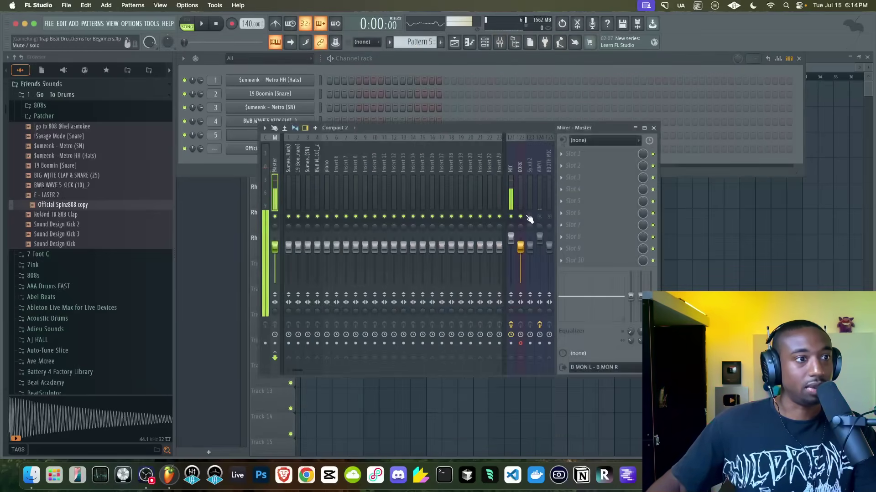
left_click(653, 127)
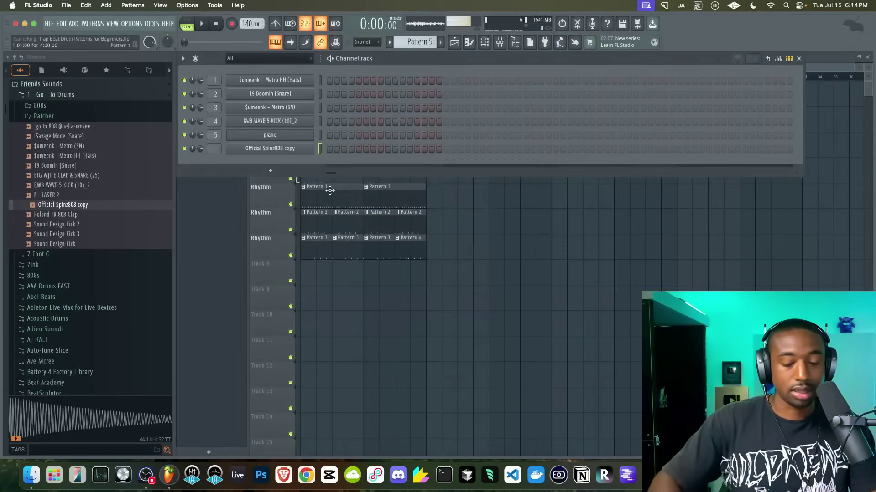
Play the opening bars of the arrangement while trying out 808 notes on the MIDI keyboard, and stop playback.
key("F9")
right_click(706, 213)
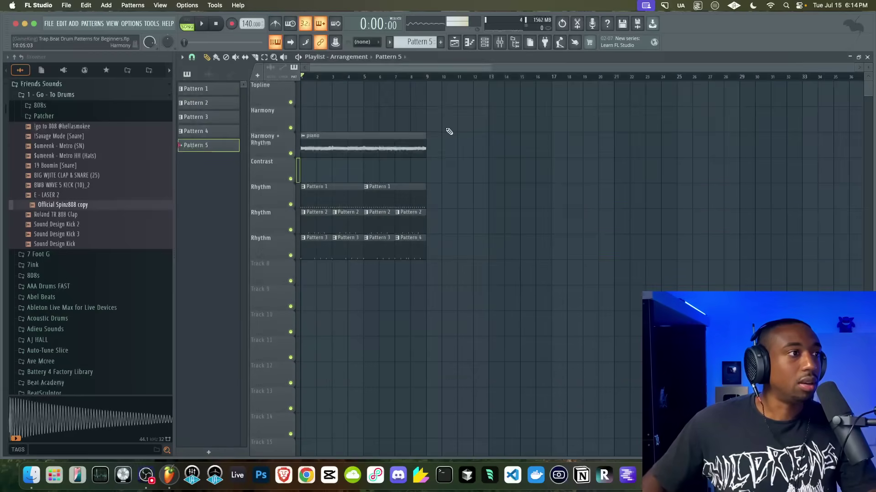
left_click(489, 46)
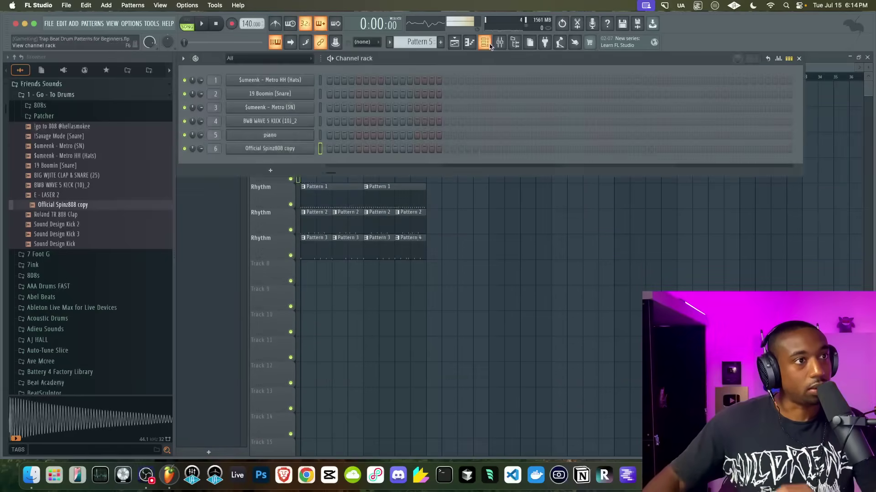
right_click(491, 234)
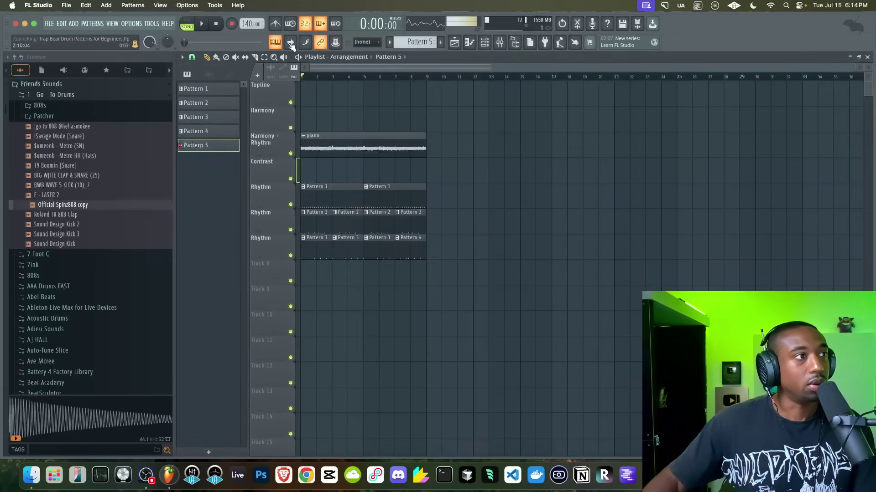
left_click(202, 25)
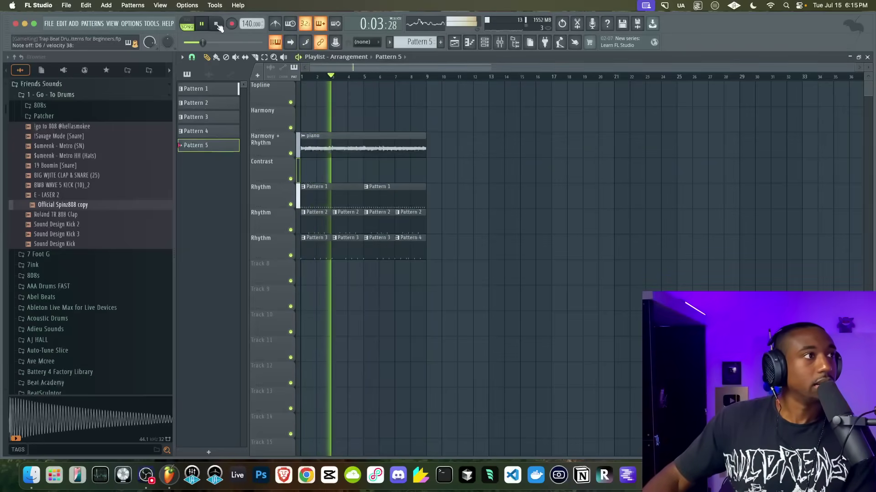
left_click(217, 25)
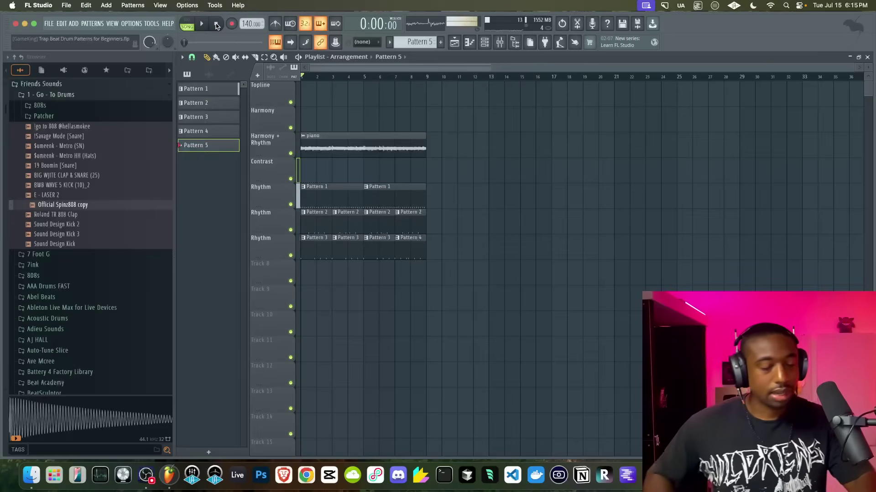
Raise the precomputed Boost of the Official Spinz808 copy channel to 4% and test the level against the beat.
left_click(470, 43)
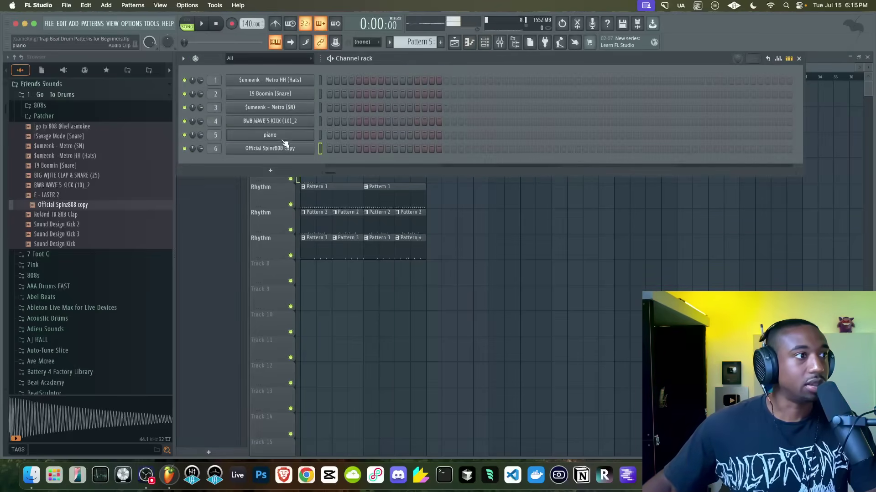
left_click(276, 150)
left_click(384, 210)
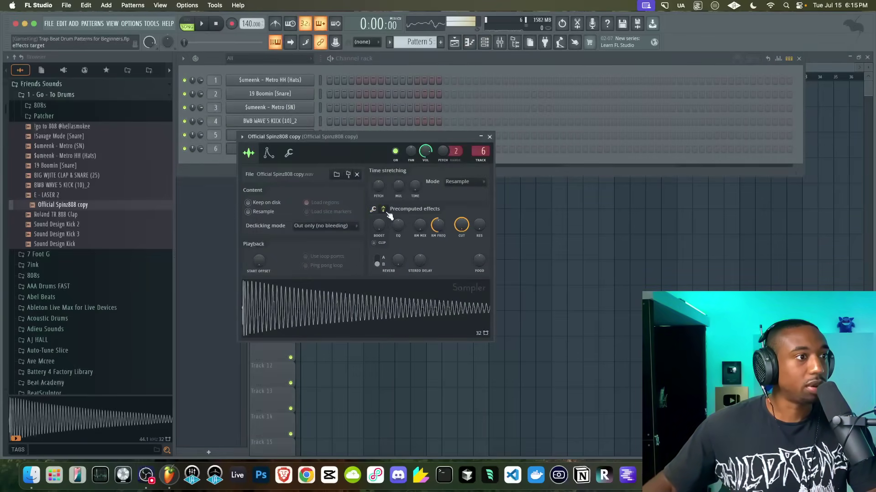
left_click_drag(378, 225, 379, 222)
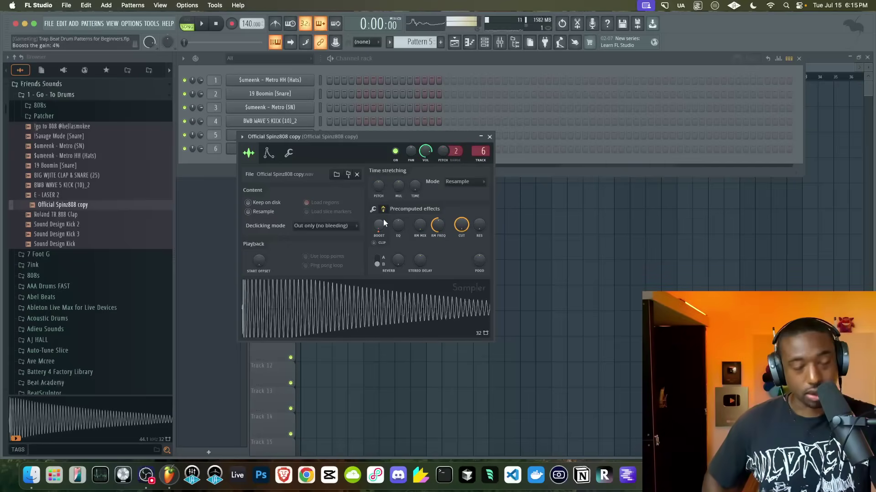
key("space")
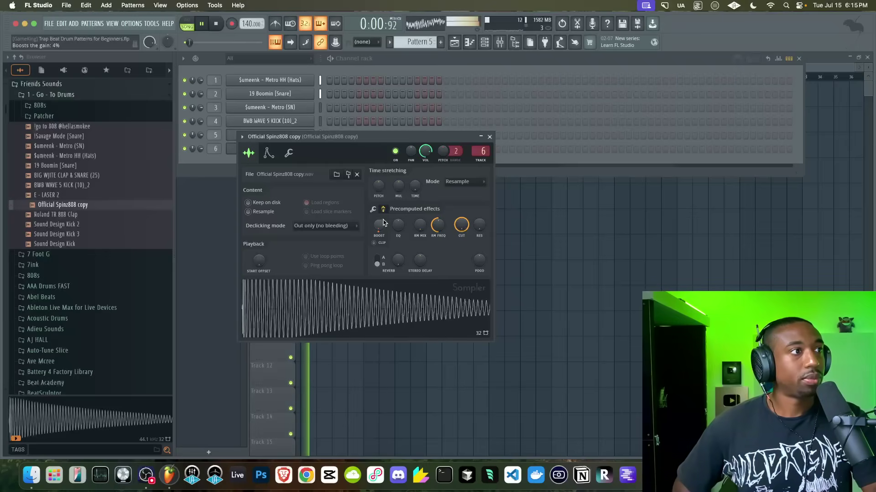
key("space")
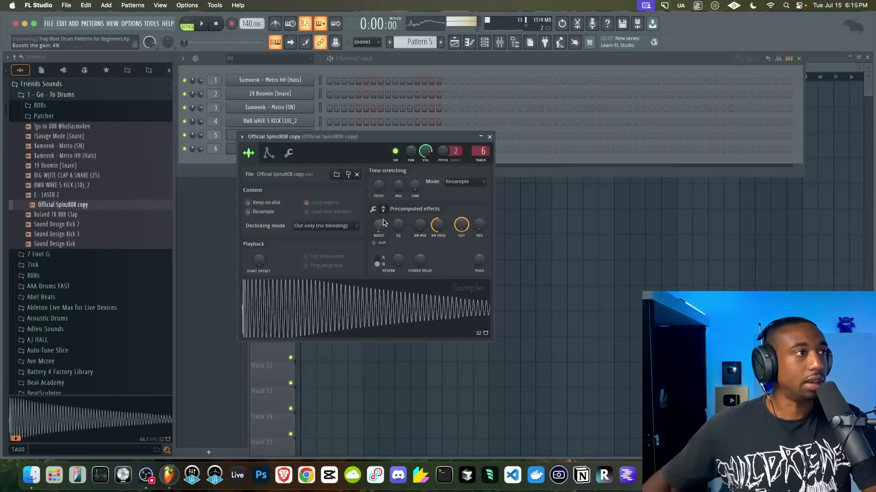
left_click(489, 137)
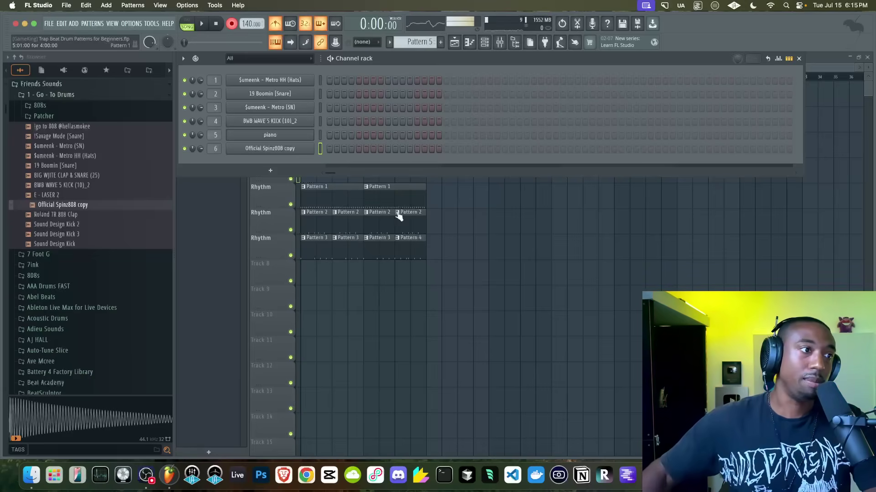
Record an 808 performance into Pattern 5 over the eight-bar arrangement, and stop with recording switched off.
right_click(457, 272)
key("super+s")
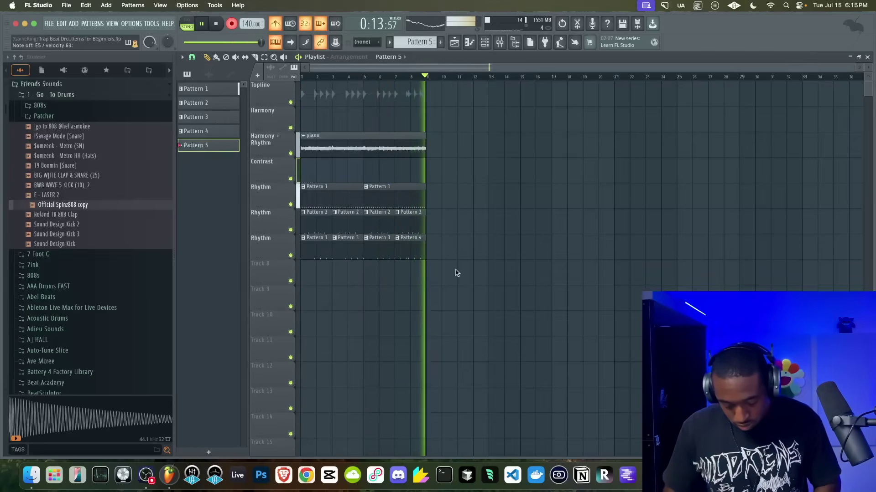
key("space")
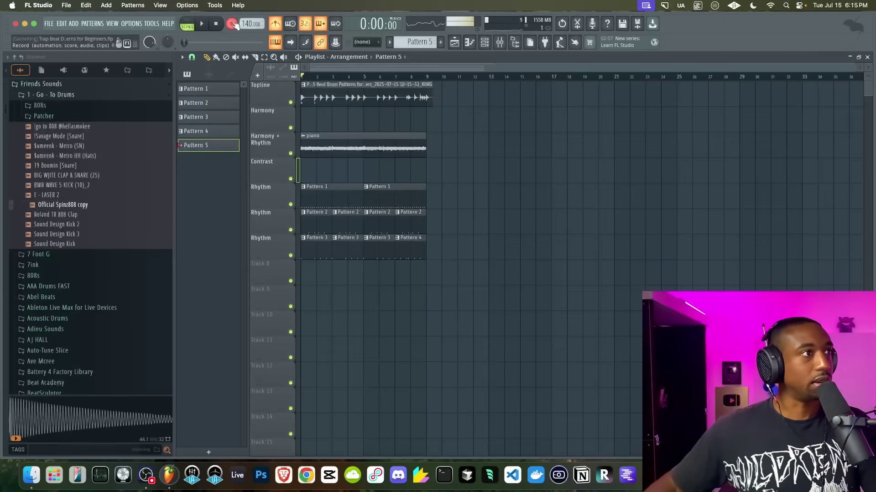
left_click(233, 24)
Delete the unwanted recorded audio clip from the Topline track and disarm recording on the KONG mixer track.
right_click(360, 97)
left_click(500, 43)
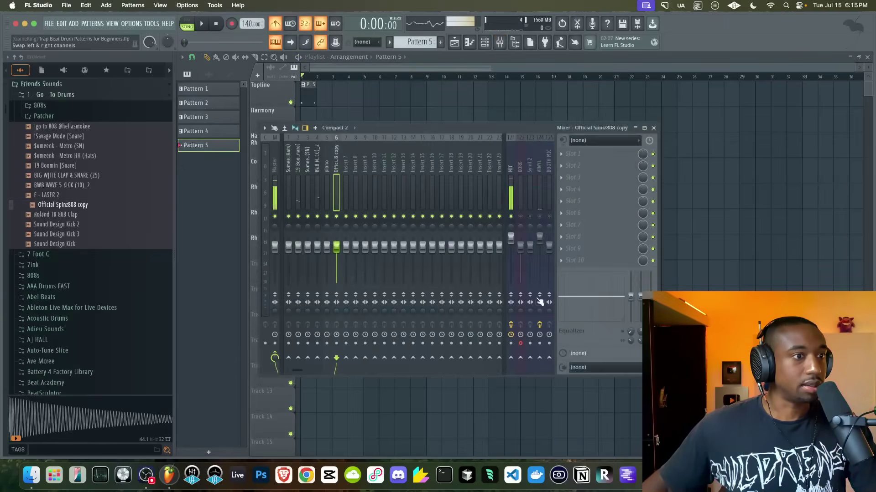
left_click(521, 342)
key("F9")
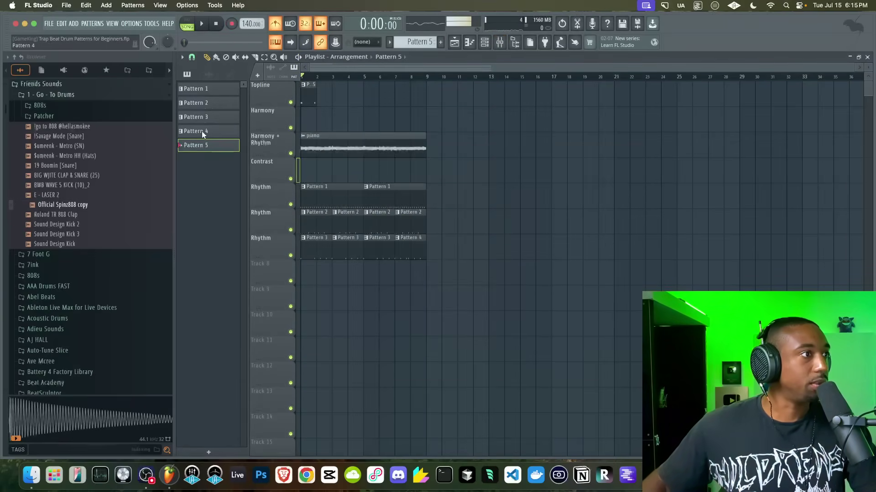
Remove the unwanted recording from the project's audio clips and trim the Pattern 5 clip on Topline to eight bars.
left_click(210, 75)
right_click(214, 106)
left_click(246, 228)
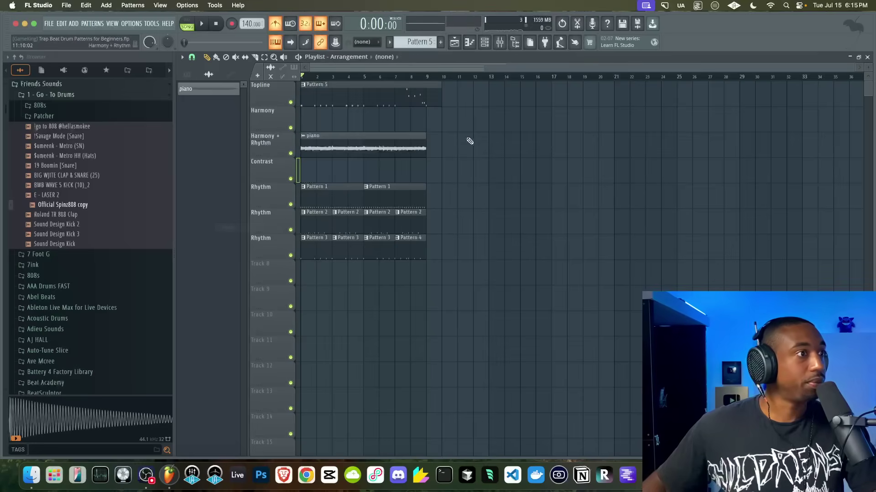
left_click_drag(439, 97, 426, 97)
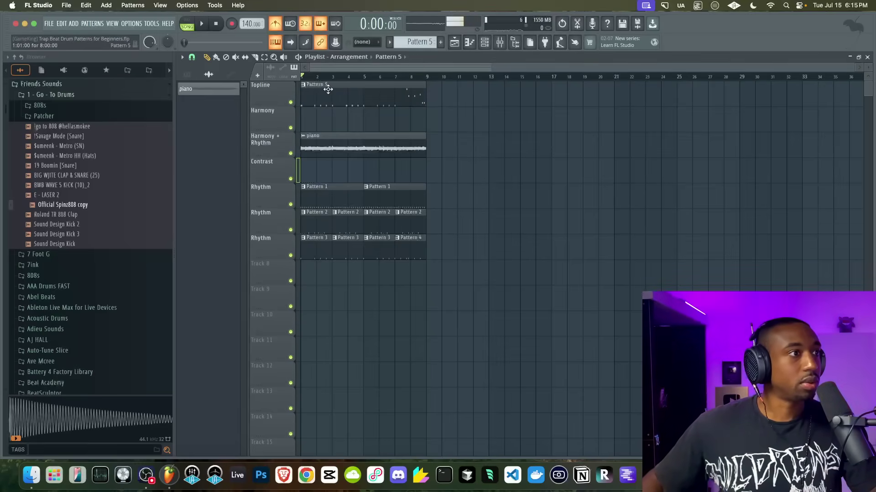
Quantize the start times of the recorded 808 notes in Pattern 5 with the Default quantizer template.
double_click(306, 90)
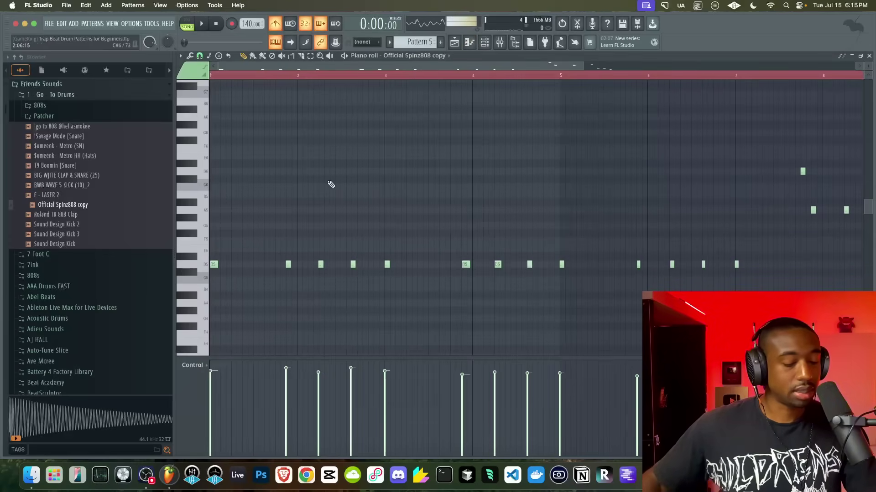
scroll(307, 197, "up", 6)
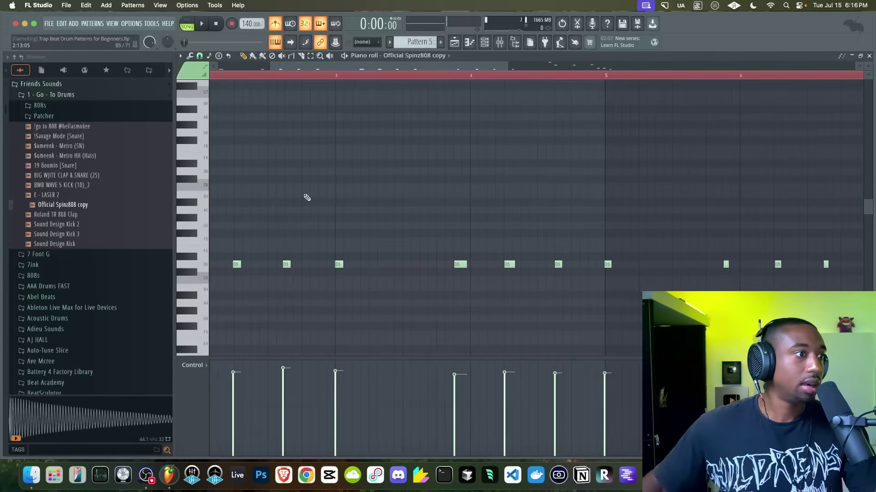
scroll(307, 197, "down", 5)
key("alt+q")
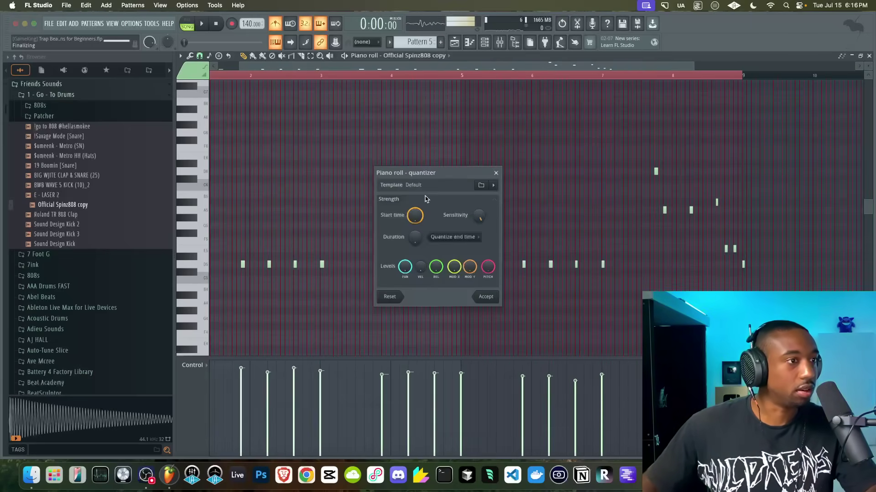
left_click(486, 296)
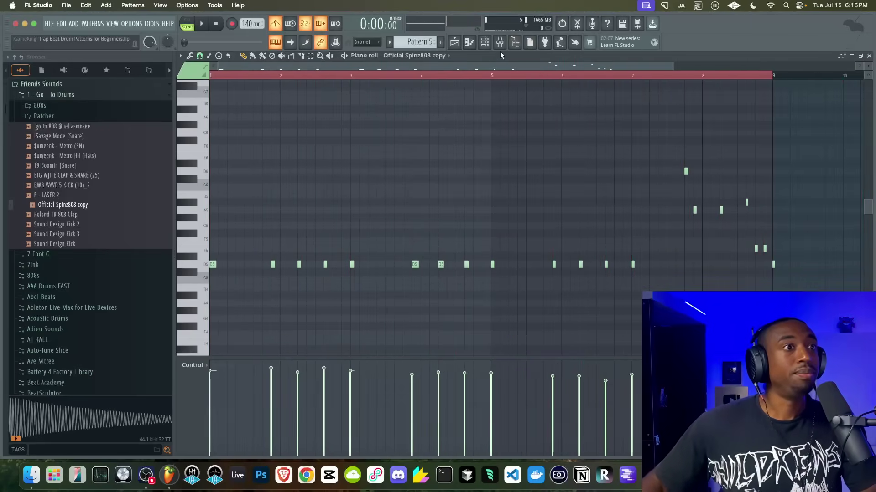
Hide the browser to widen the piano roll and listen to the quantized 808 notes with the beat.
left_click(510, 45)
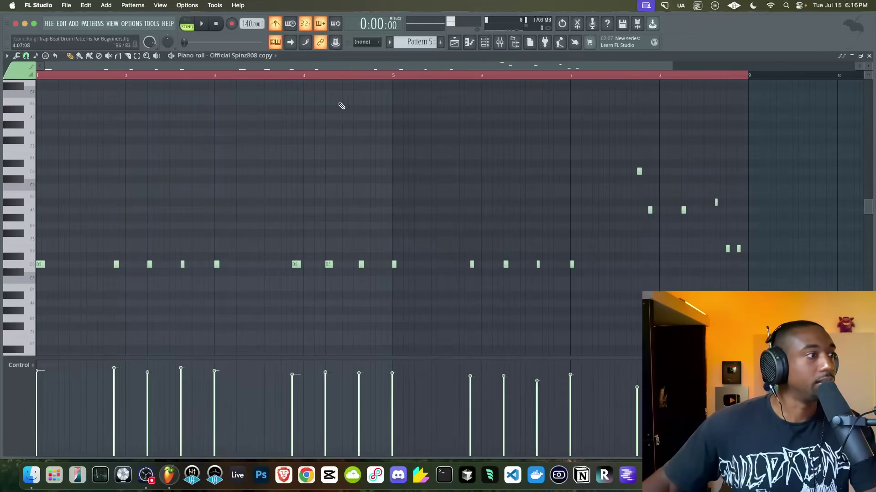
key("space")
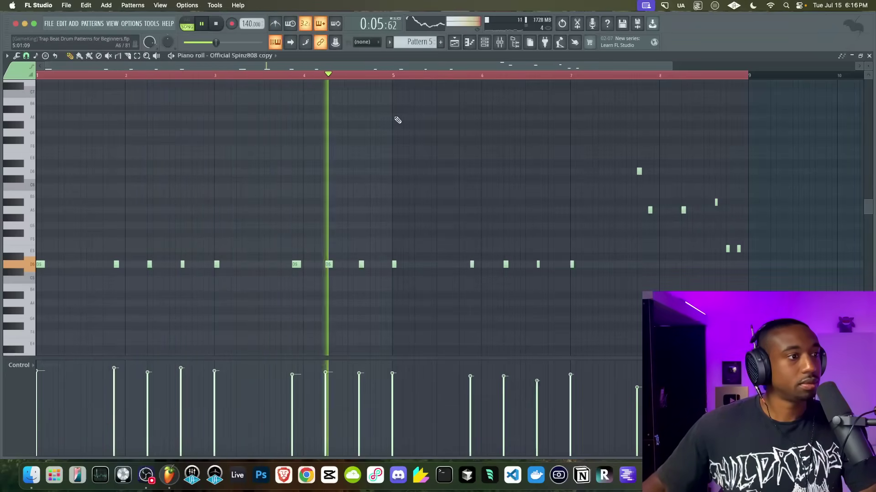
key("space")
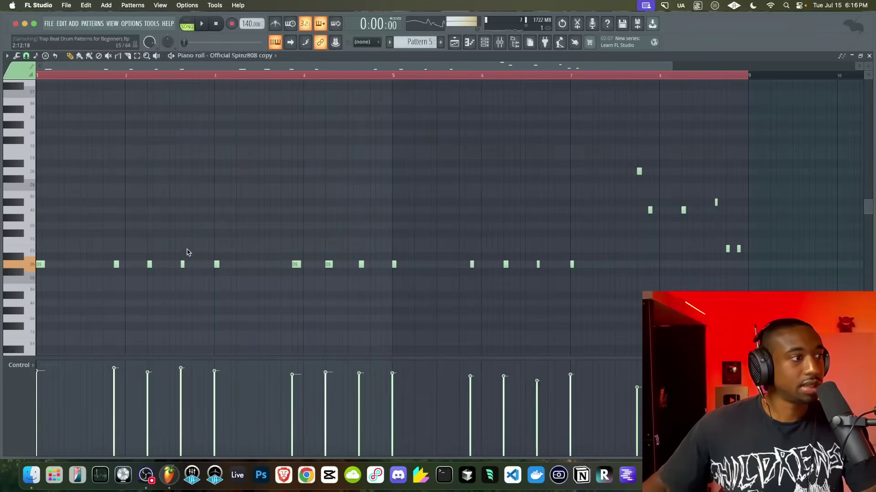
Highlight the recurring three-note groups on D5 in the 808 pattern and briefly play the beat.
left_click_drag(194, 280, 101, 229)
left_click_drag(289, 243, 377, 299)
left_click_drag(522, 265, 579, 303)
key("space")
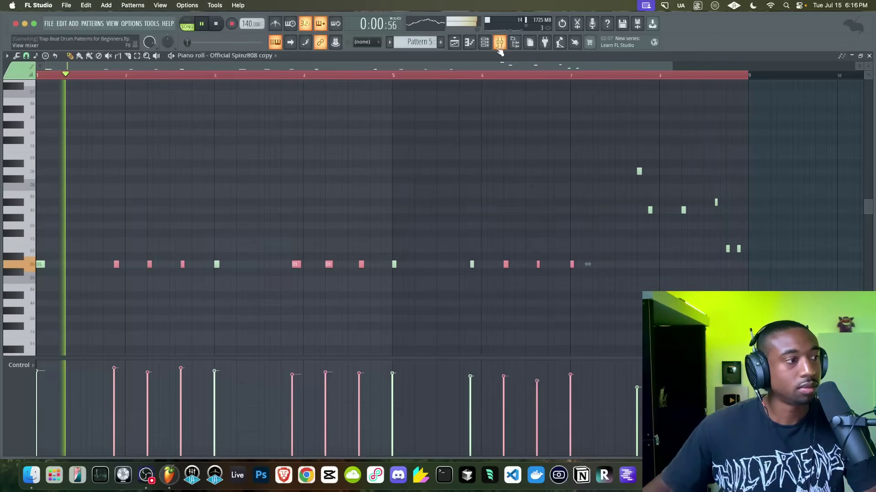
key("space")
Look over the varied 808 notes in the last two bars and save the project.
scroll(509, 171, "down", 2)
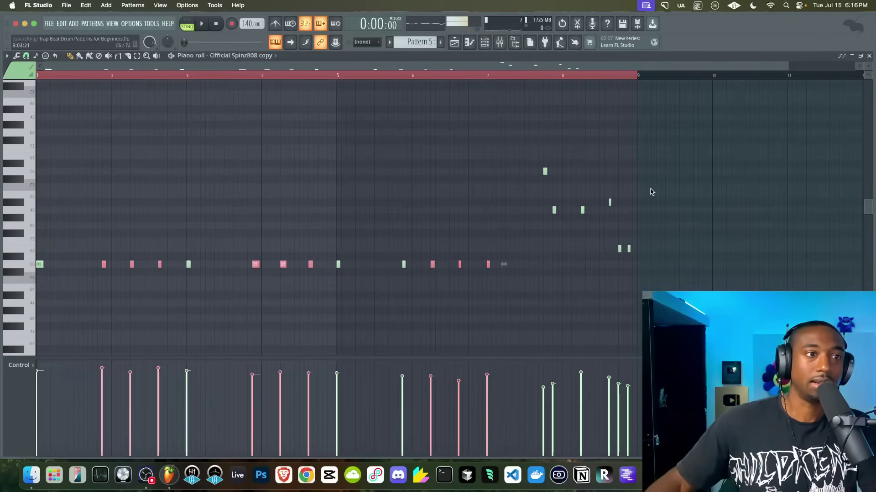
scroll(650, 192, "up", 3)
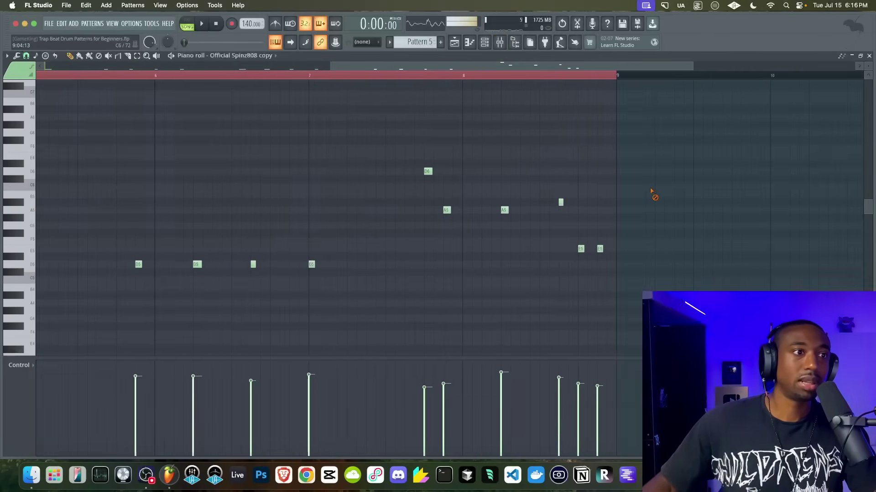
scroll(650, 191, "down", 3)
key("super+s")
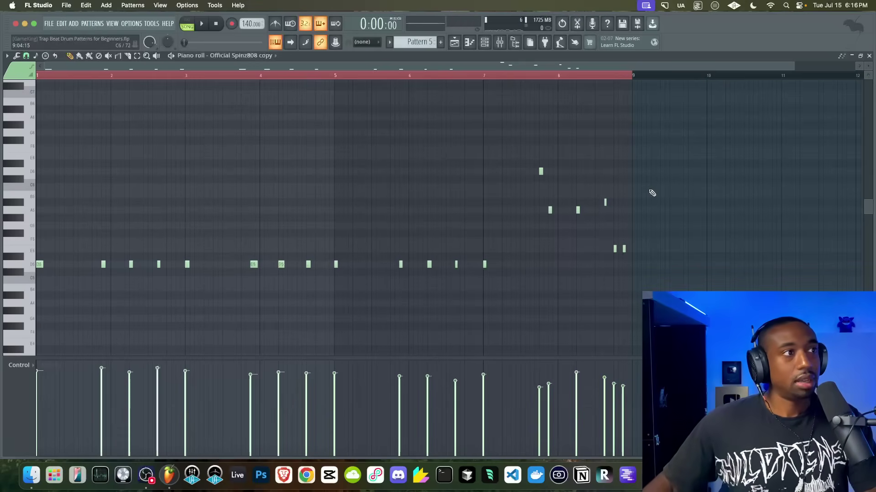
Review the first bars of the 808 pattern and play them up to just before bar 3.
scroll(644, 197, "down", 3)
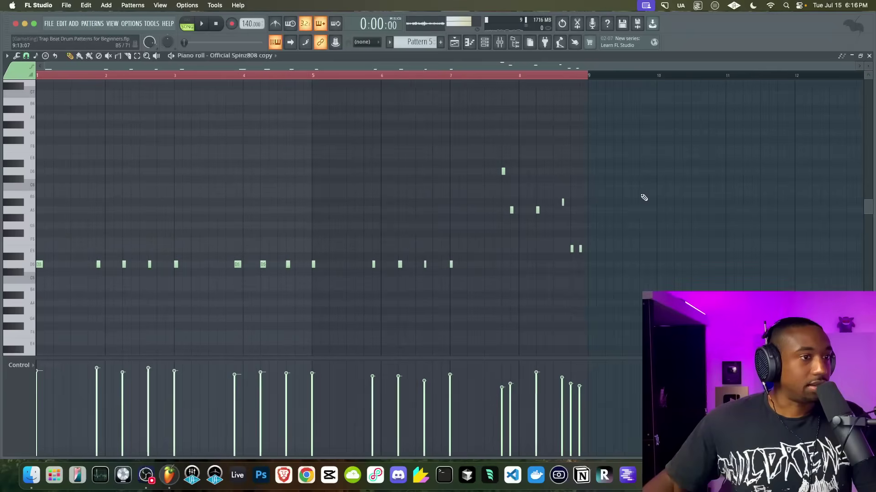
scroll(365, 217, "up", 5)
scroll(365, 218, "left", 5)
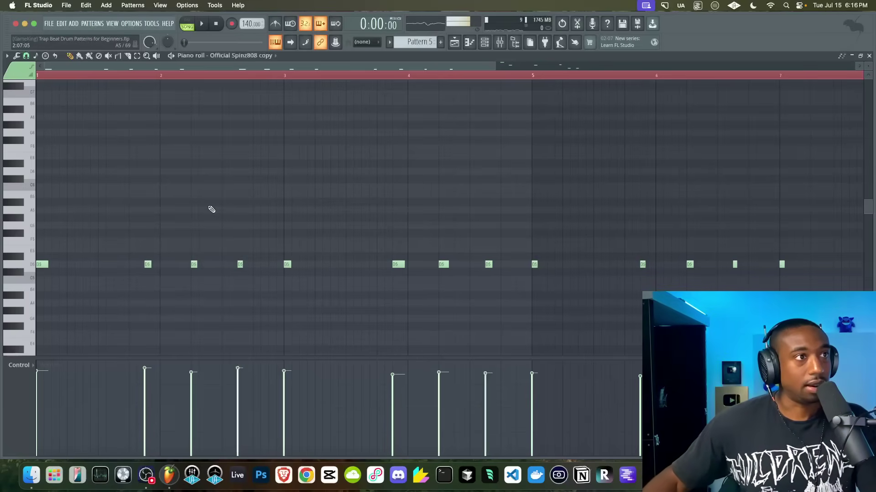
key("space")
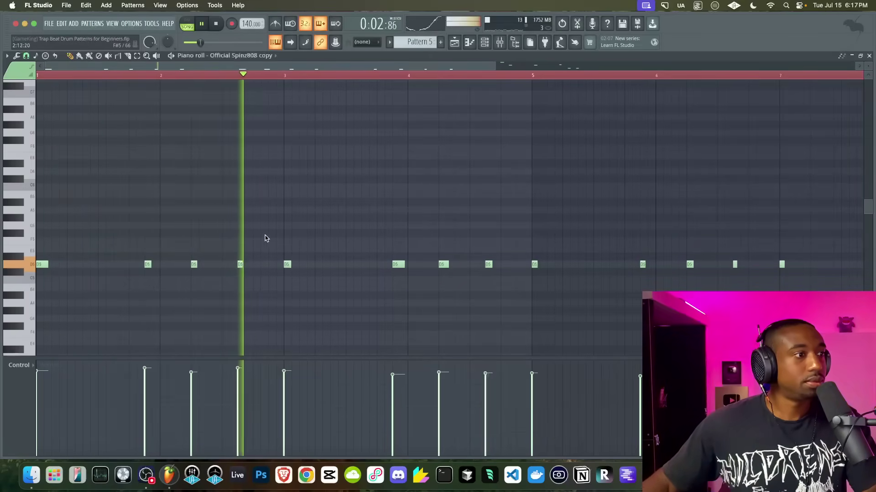
key("space")
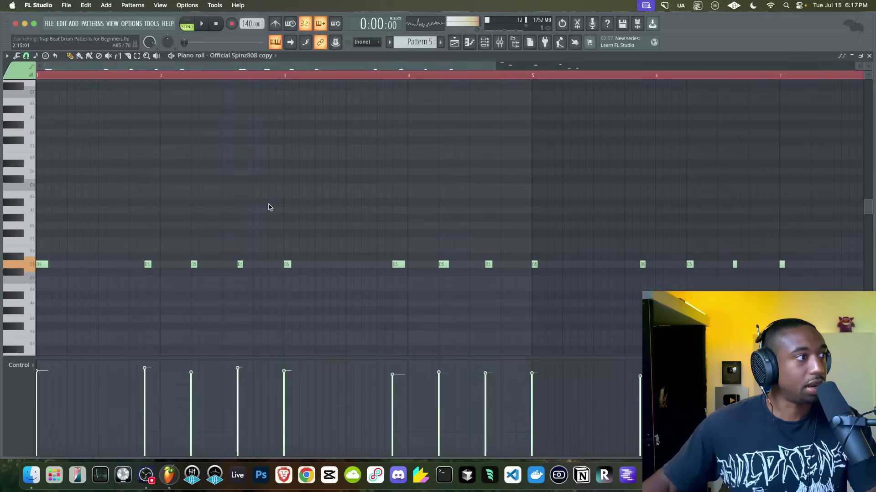
Draw a D6 note over a D5 slide note just before bar 3 in the 808 pattern and play the slide.
left_click(270, 171)
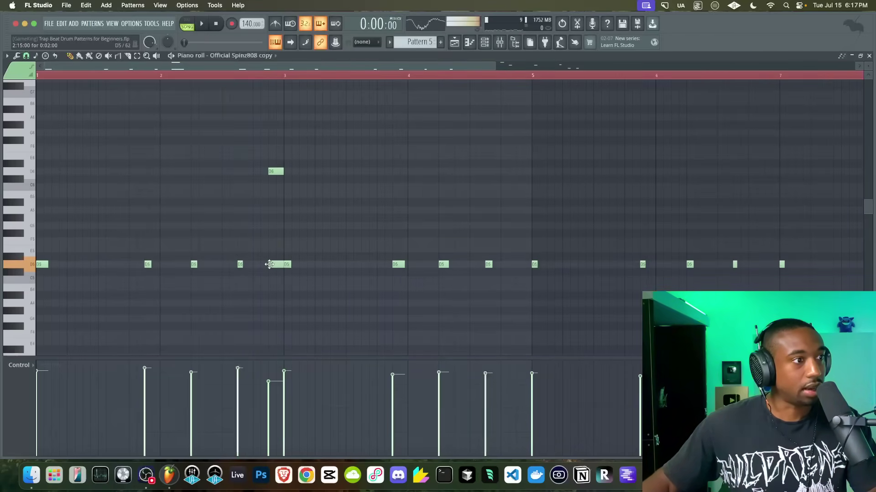
double_click(272, 264)
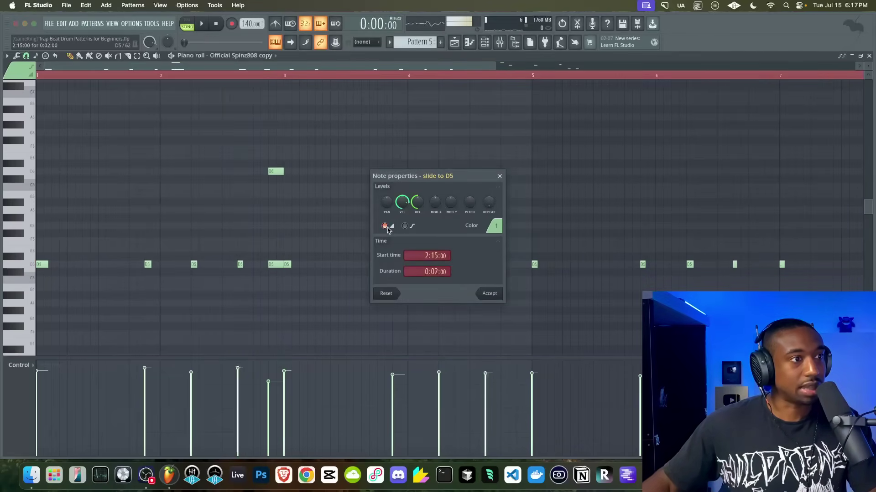
left_click(489, 294)
double_click(277, 265)
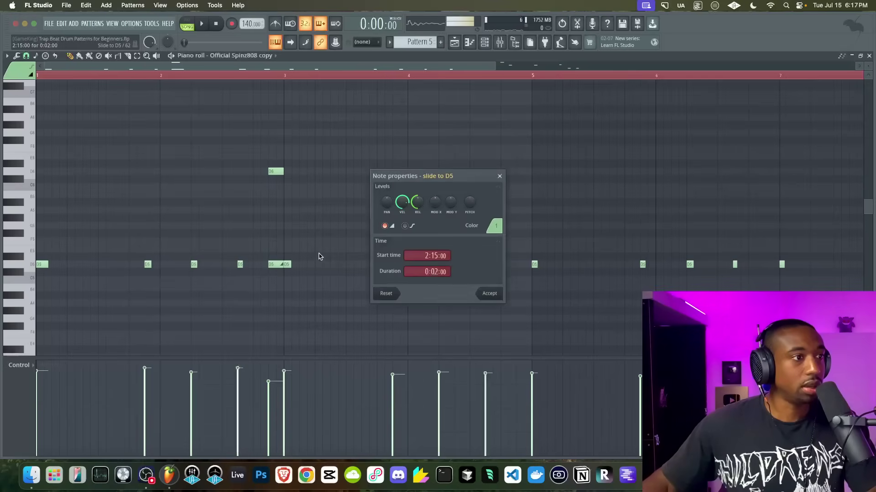
left_click(487, 297)
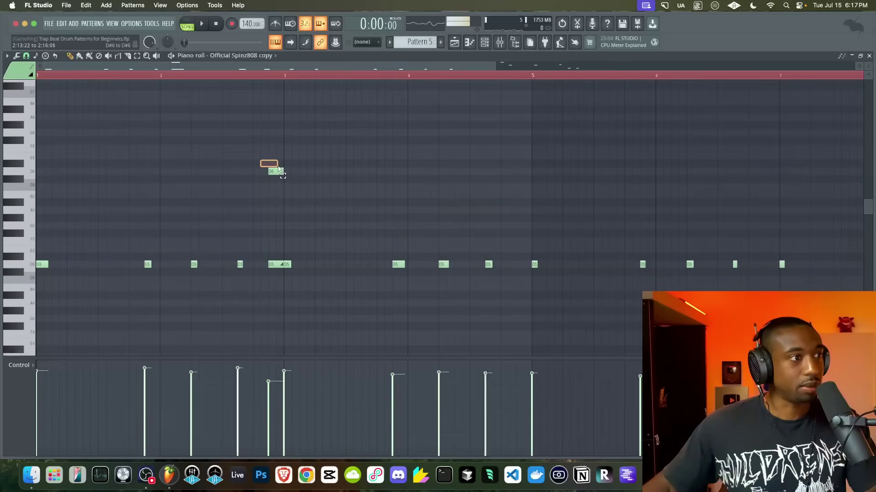
left_click(278, 172)
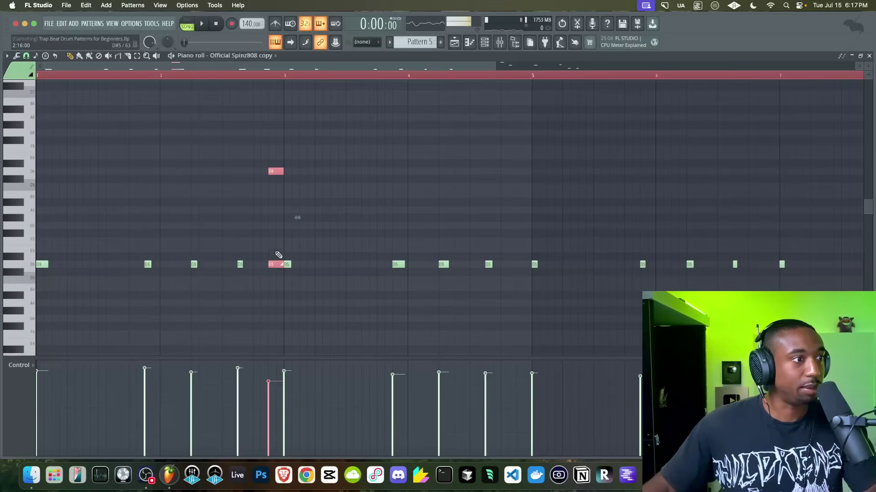
key("space")
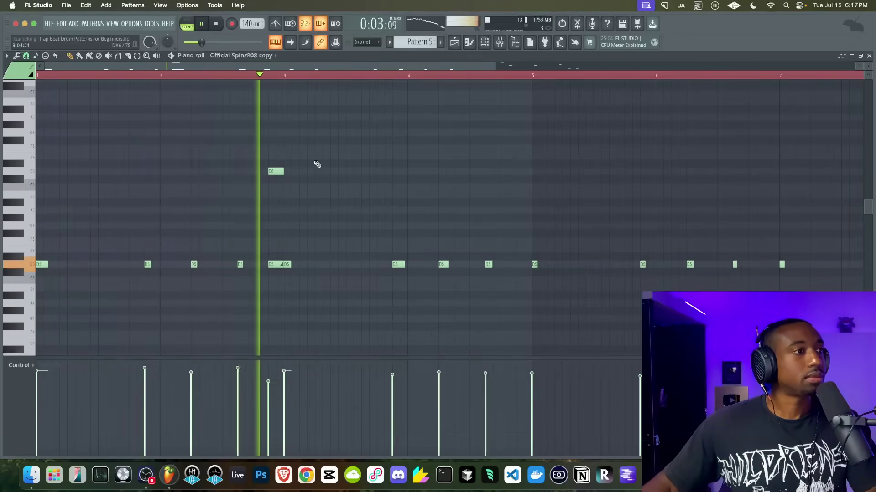
key("space")
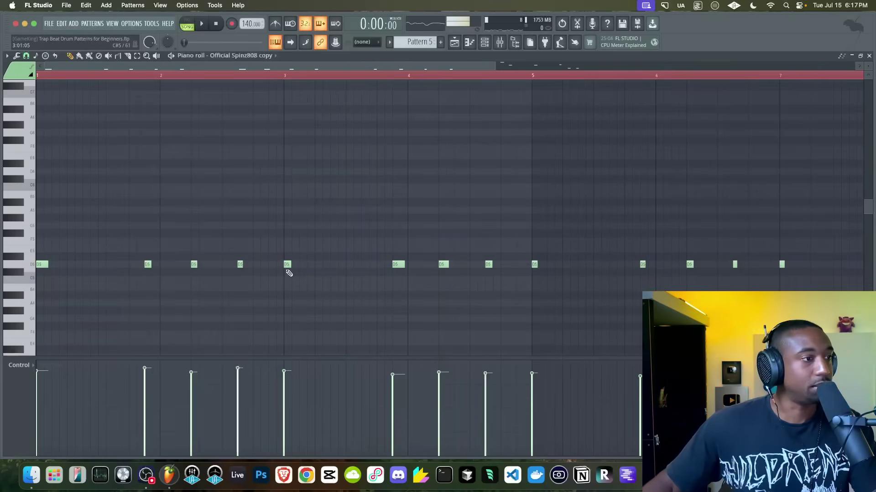
Try the 808 note and its slide note one octave higher with the beat, and remove both notes.
key("super+z")
left_click_drag(275, 274, 274, 151)
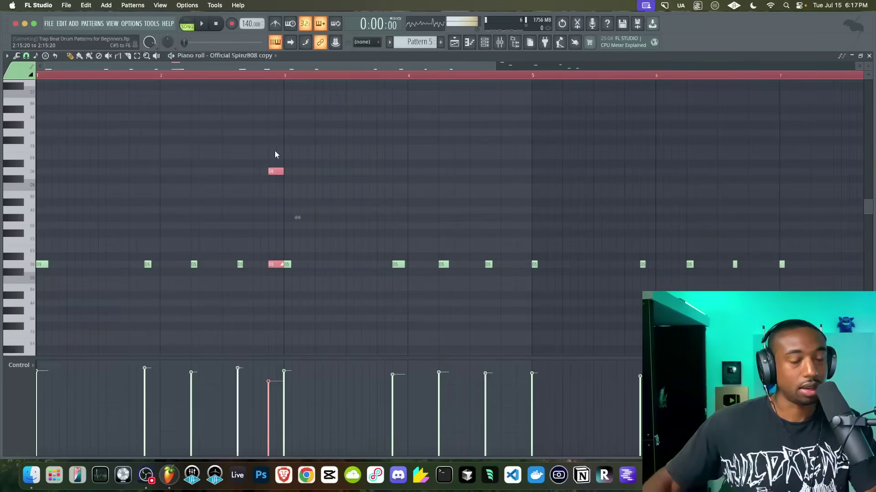
key("super+Up")
key("super+d")
key("space")
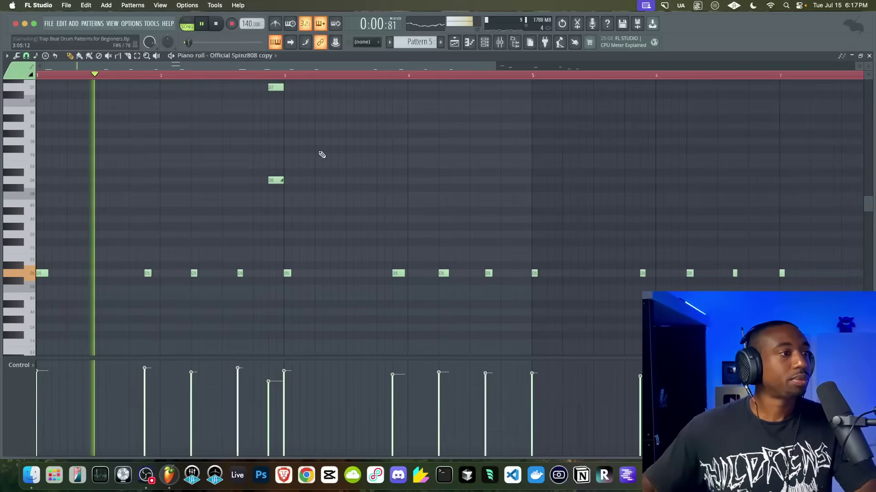
scroll(319, 154, "up", 2)
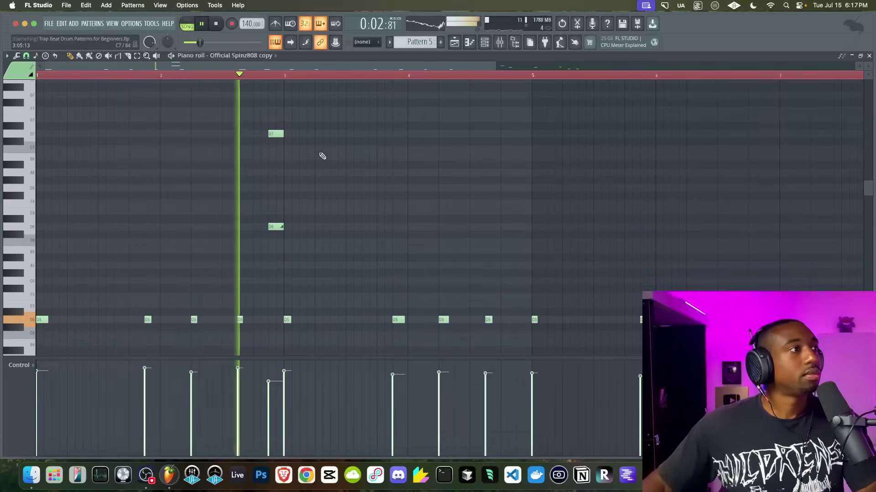
key("space")
left_click_drag(276, 114, 279, 251)
key("Delete")
Add extra hi-hat hits on steps 14 and 46 of Pattern 1 and listen to them with the beat.
left_click(868, 55)
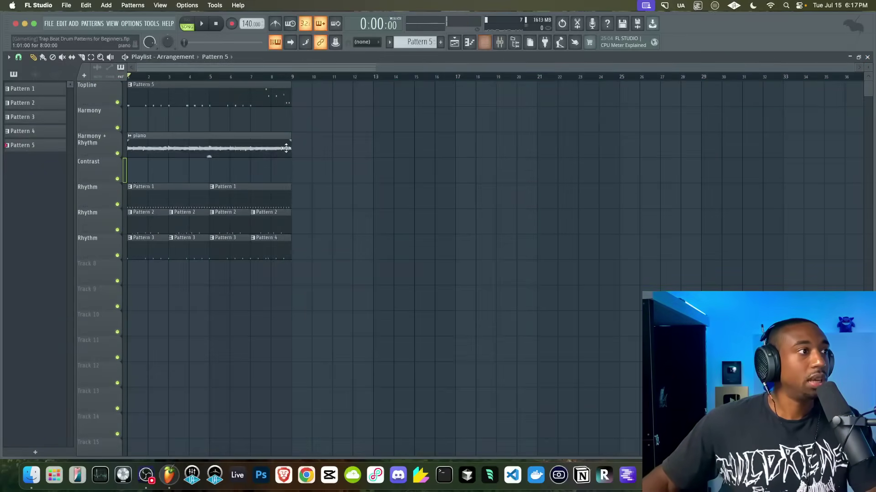
double_click(138, 191)
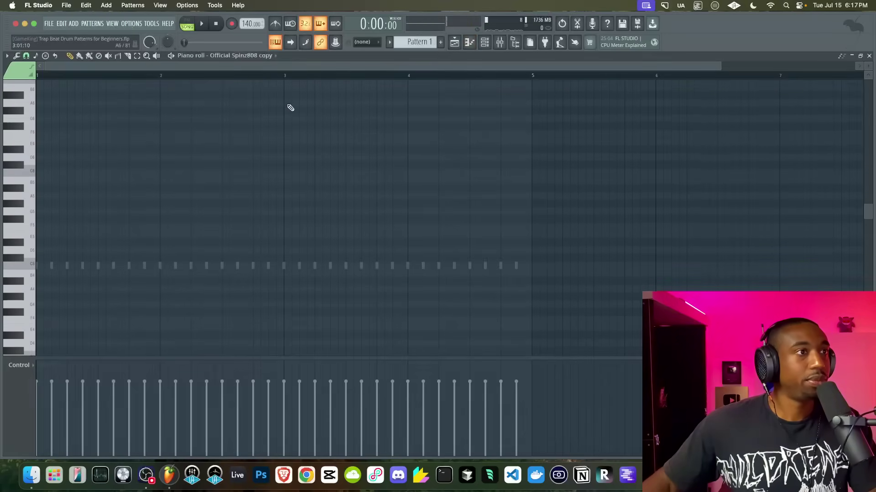
key("F6")
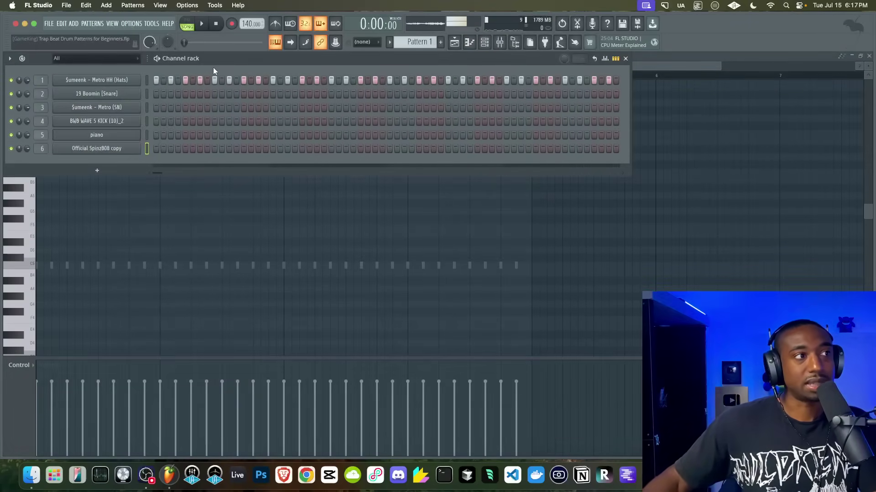
left_click(251, 80)
key("space")
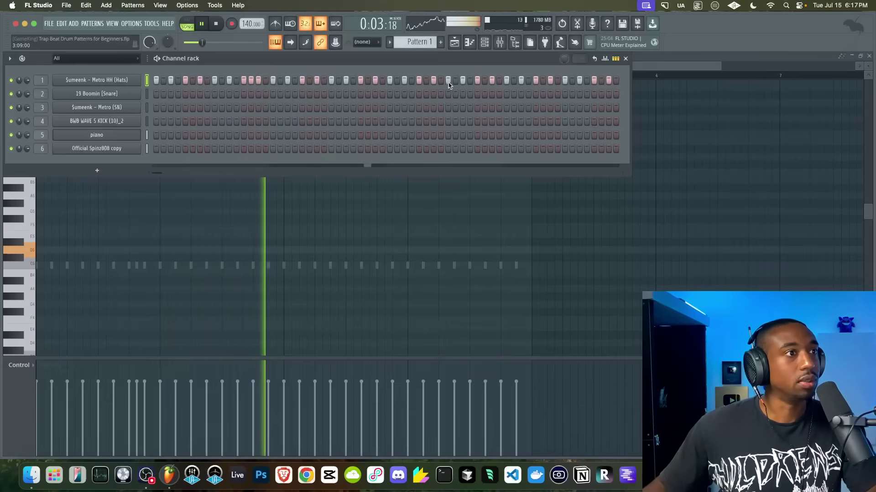
left_click(484, 80)
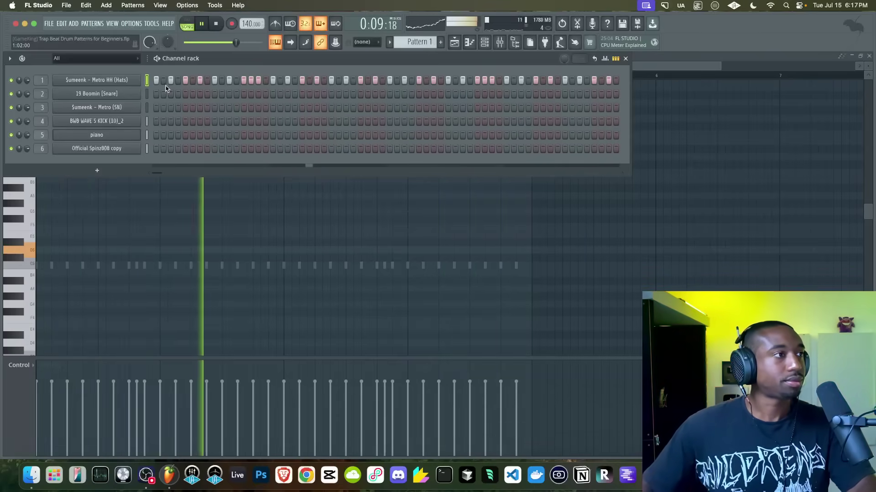
key("space")
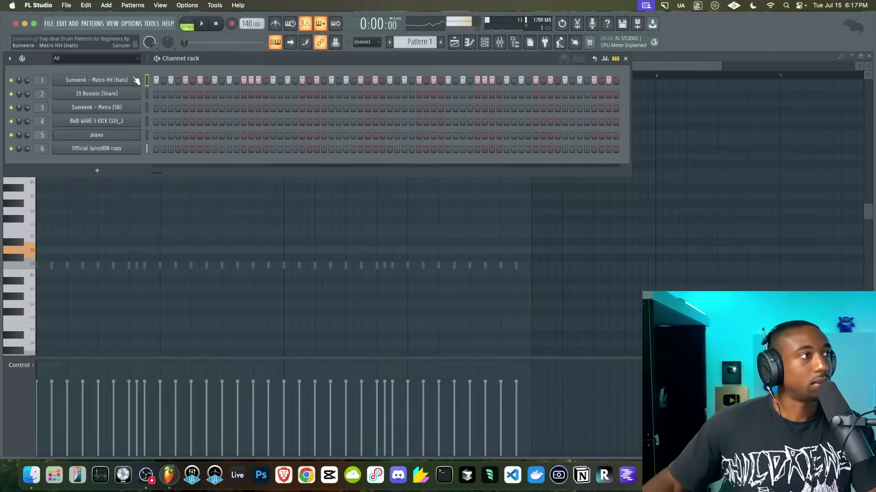
Open the Metro HH hats of Pattern 1 in the piano roll and play them through to bar 4.
right_click(136, 80)
left_click(157, 80)
key("space")
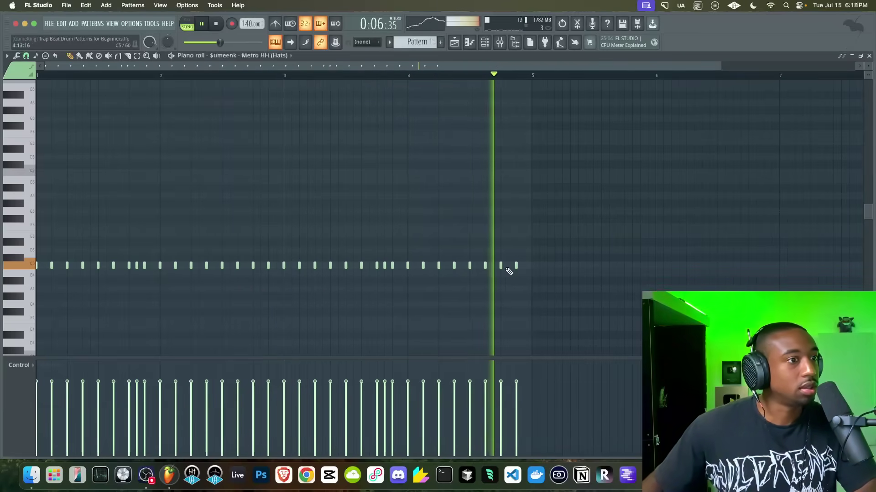
key("space")
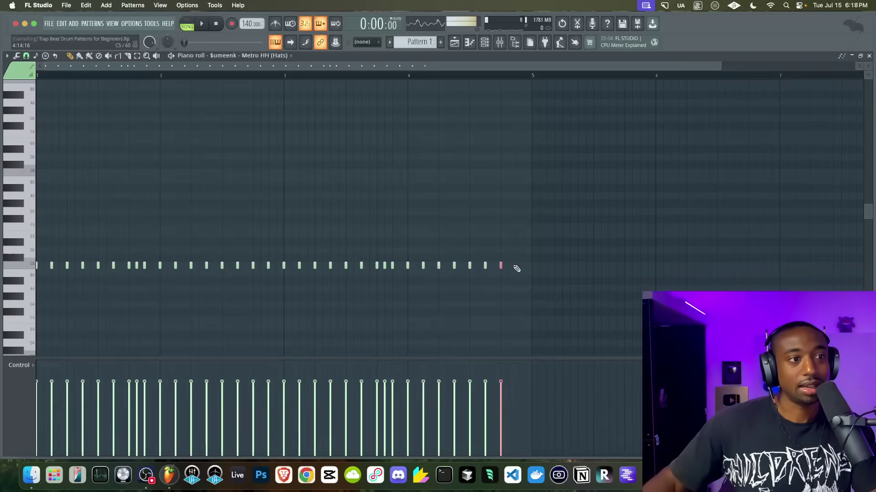
Lengthen the hats at 2:15 and 4:13 to the ends of bars 2 and 4, replacing the final hat.
left_click(499, 266)
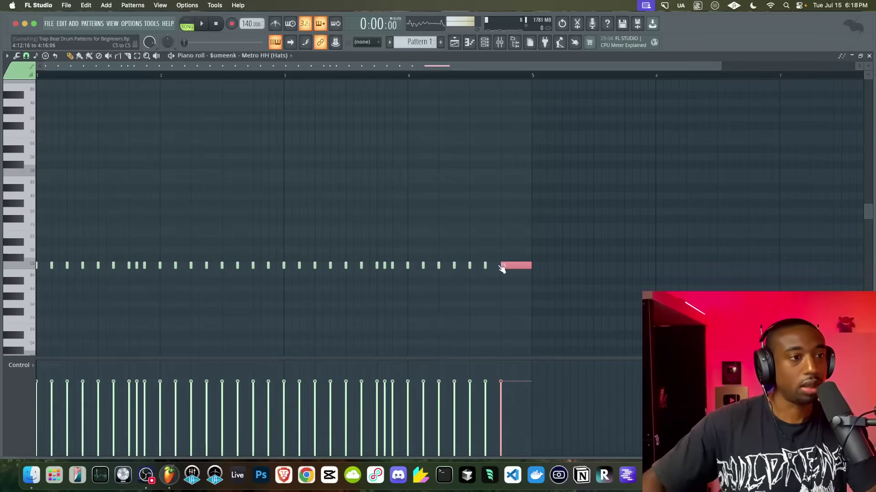
key("space")
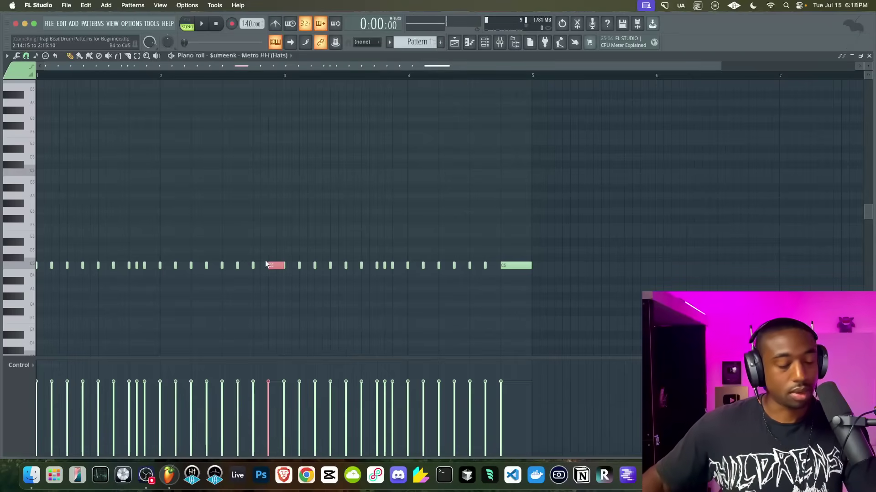
scroll(515, 268, "down", 4)
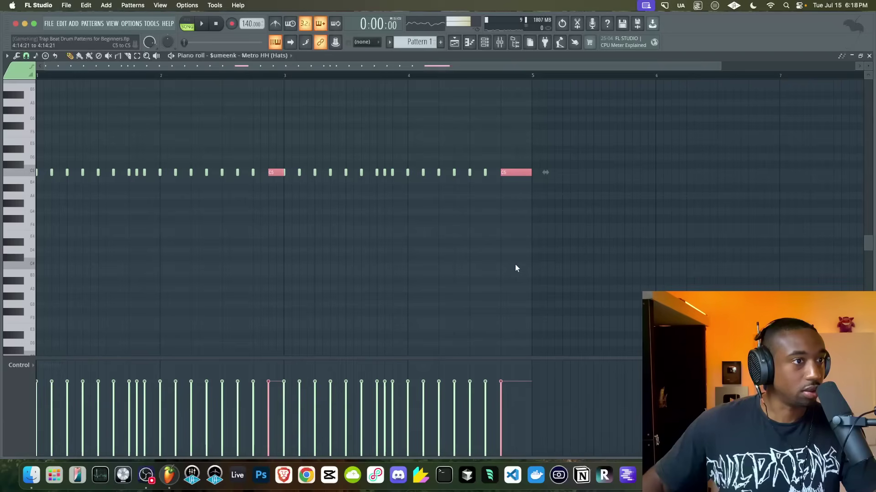
Chop the two long hat notes into fast rolls with the Chopper and audition them with the beat.
key("alt+u")
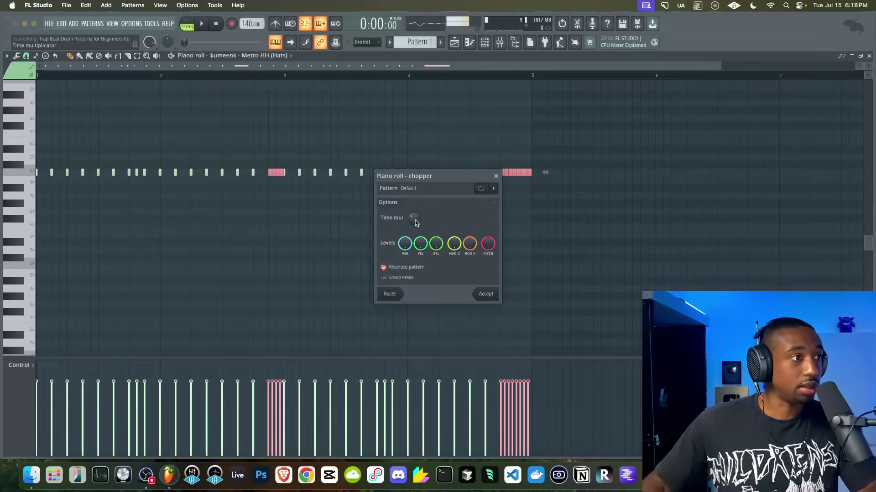
key("space")
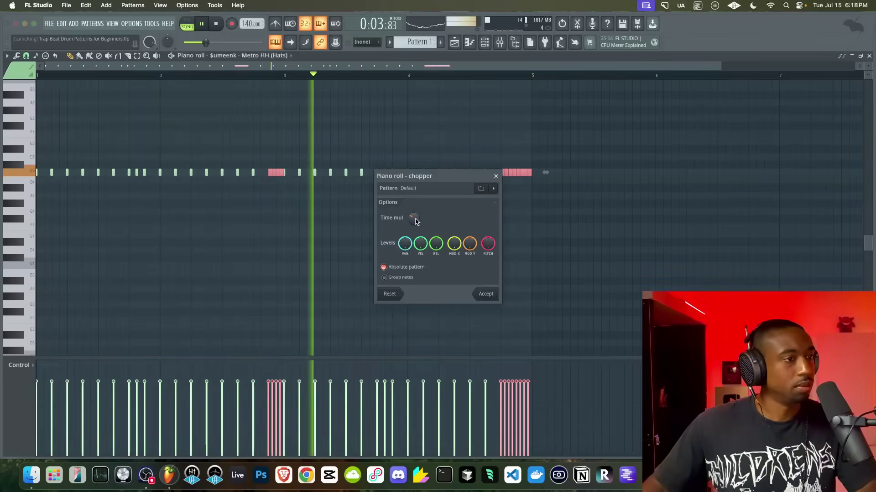
left_click_drag(480, 176, 435, 210)
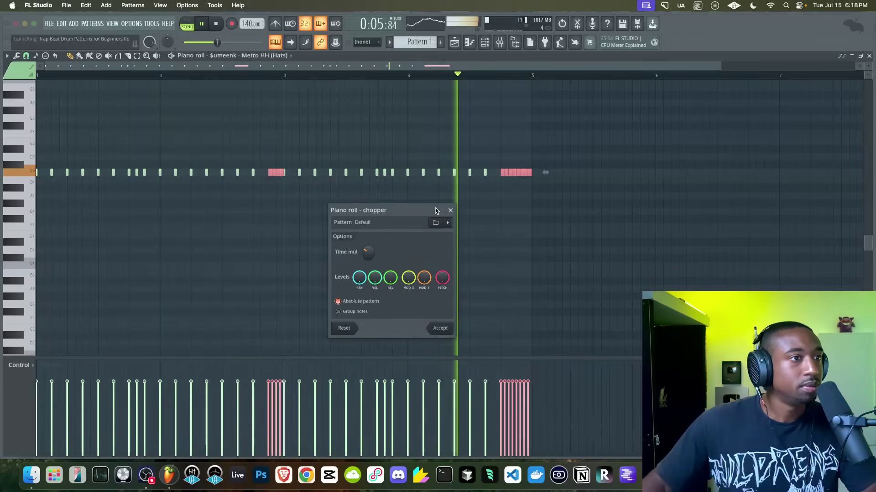
left_click(448, 327)
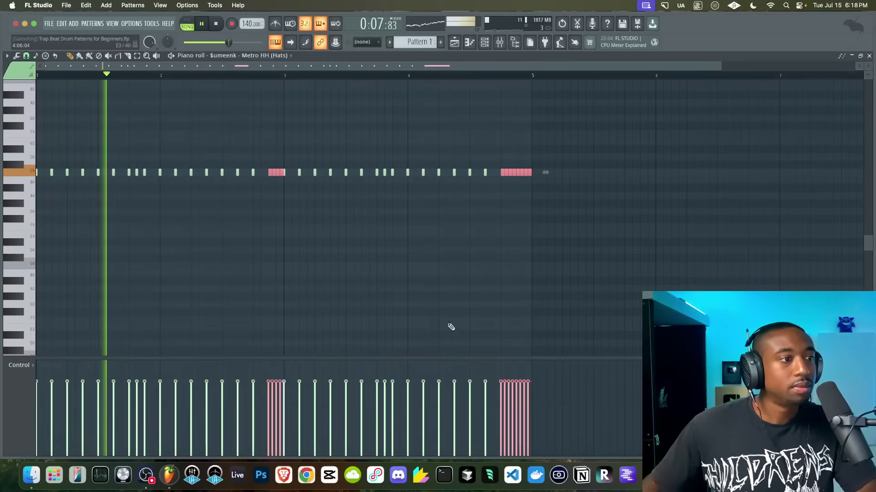
Return to the playlist and listen to the arrangement with the new hi-hat rolls.
left_click(870, 58)
right_click(625, 223)
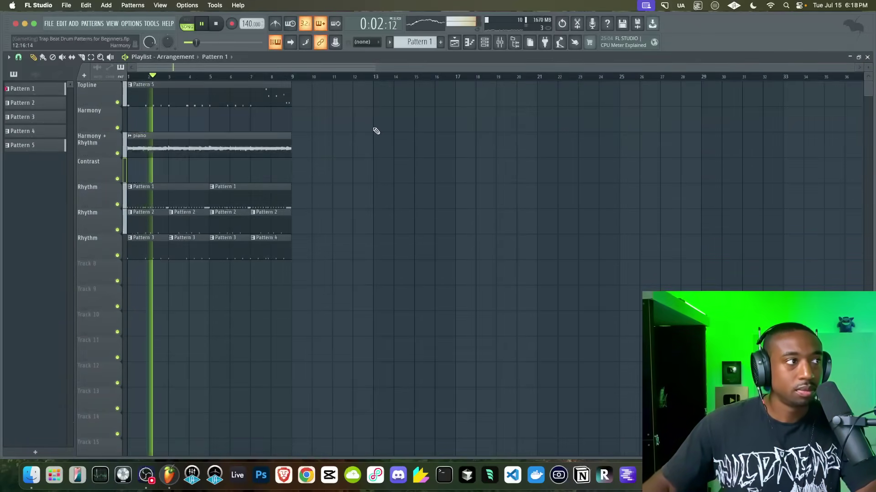
key("space")
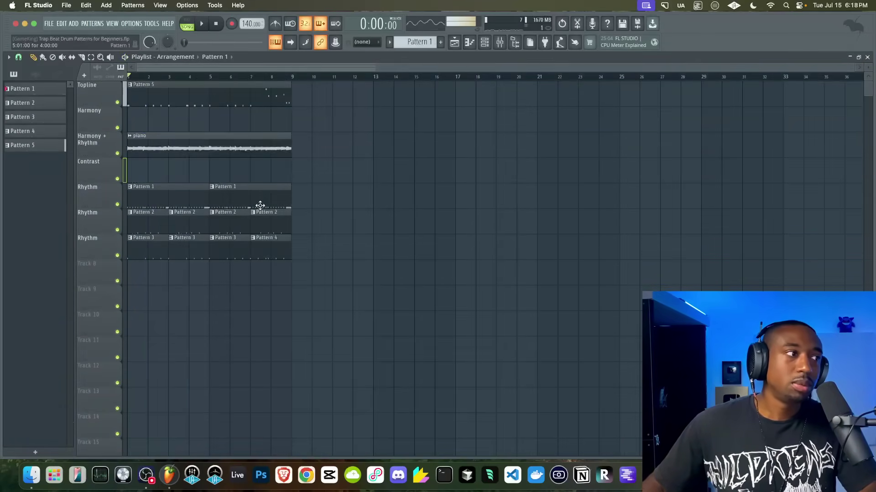
Duplicate the eight-bar arrangement into bars 9 to 16 and delete the Pattern 3 and 4 clips from the first eight bars.
left_click(118, 256)
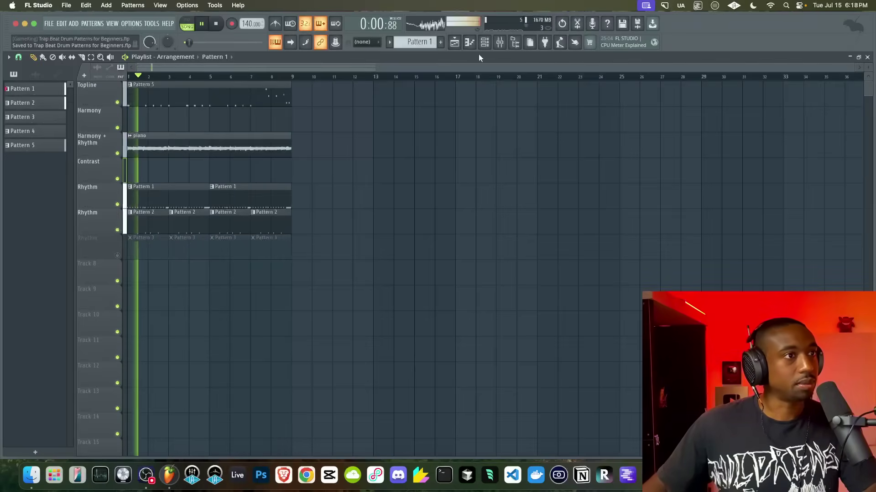
left_click_drag(285, 251, 121, 78)
key("ctrl+b")
left_click(332, 277, "ctrl")
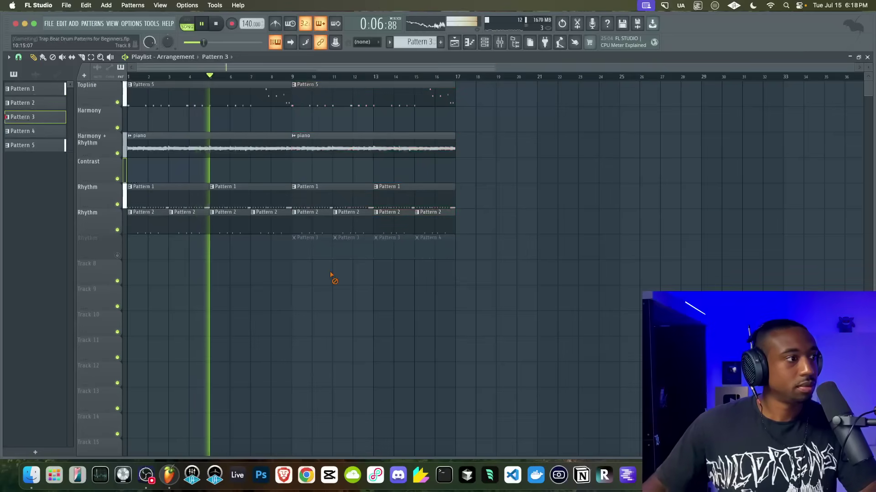
left_click(118, 256)
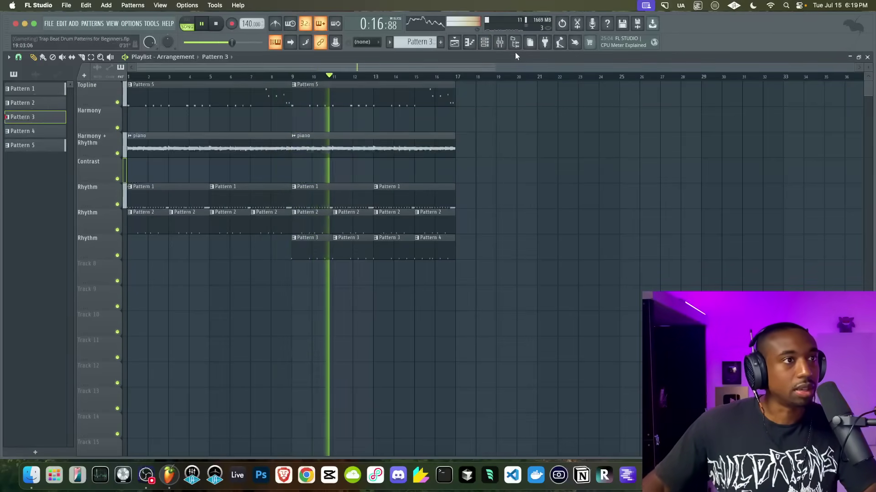
Load Fruity Soft Clipper in the first effect slot of the Master mixer track and lower its threshold.
left_click(500, 42)
left_click(105, 185)
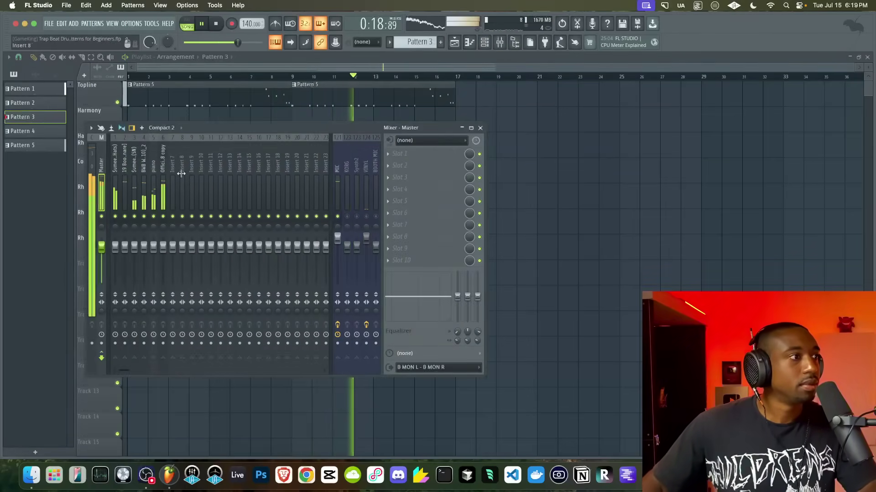
left_click(392, 155)
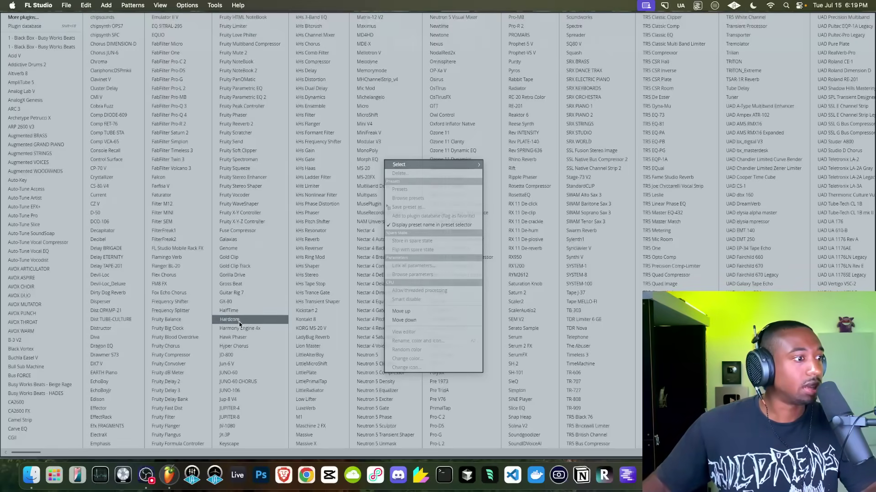
left_click(248, 150)
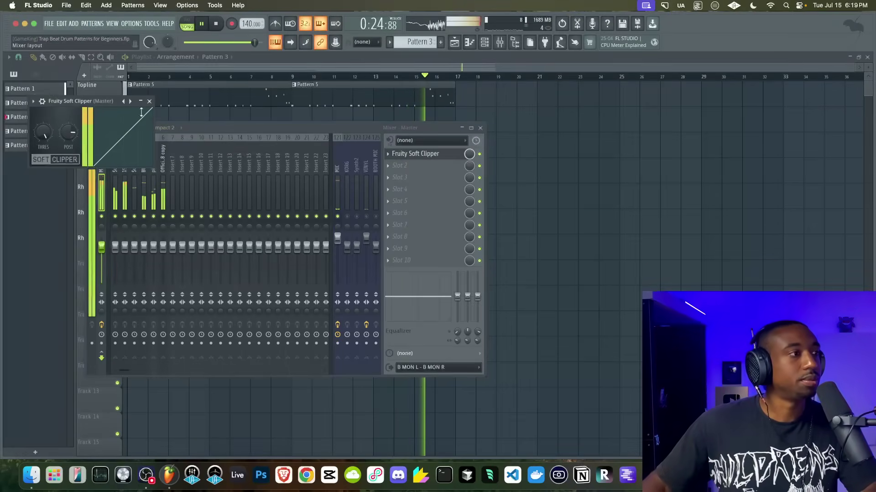
left_click_drag(44, 130, 44, 197)
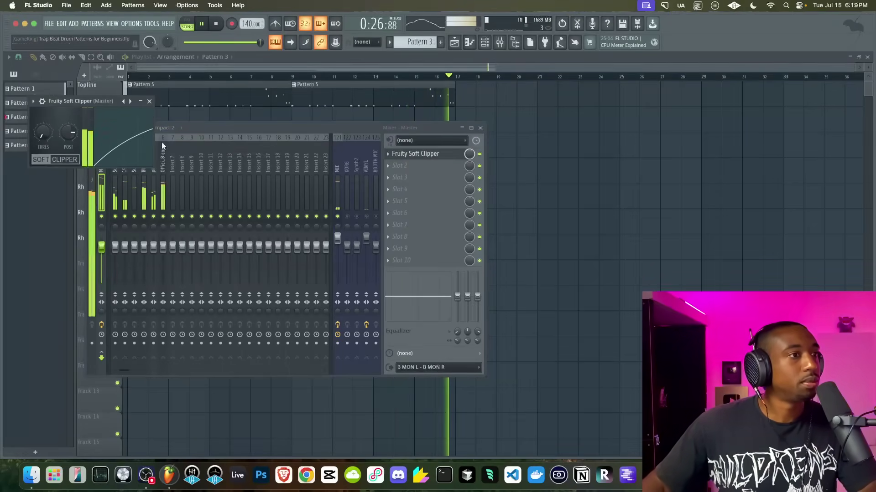
Move Fruity Soft Clipper to the second Master slot, load Fruity Parametric EQ 2 above it and raise its main level to about 3.4 dB.
left_click_drag(424, 155, 425, 169)
left_click(420, 156)
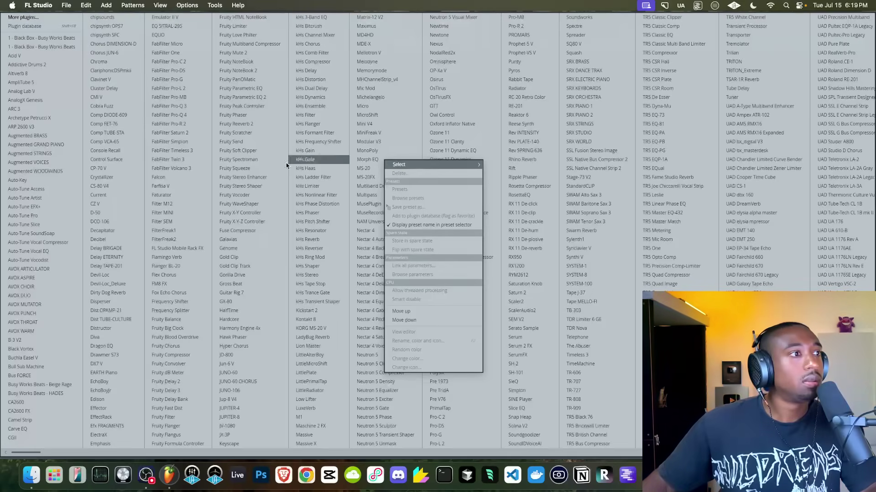
left_click(260, 98)
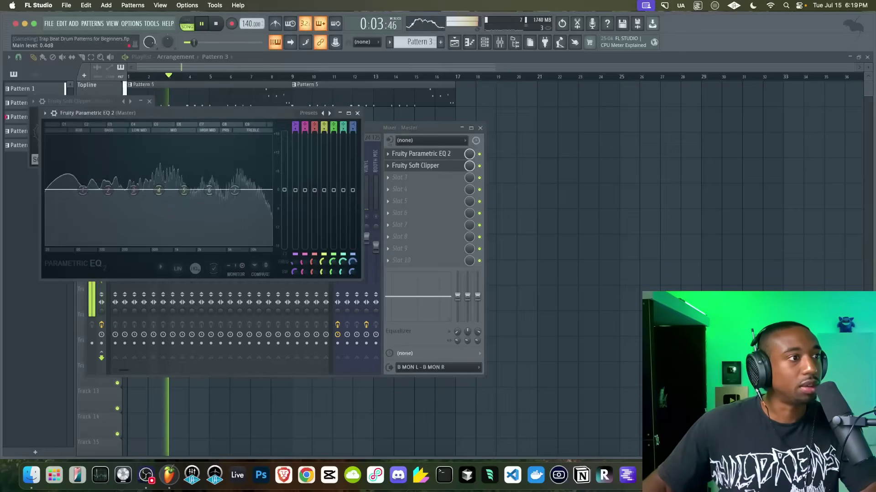
left_click_drag(284, 183, 285, 179)
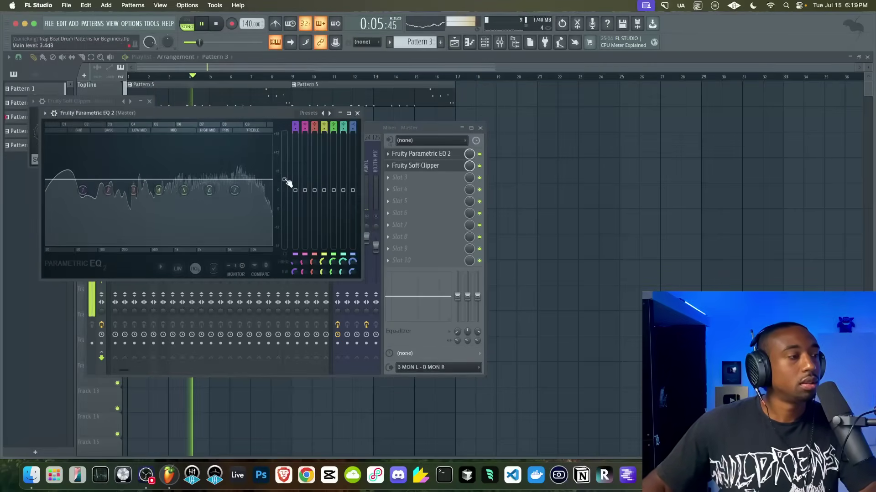
left_click(357, 113)
Select the KORG input track in the mixer and save the project.
left_click(346, 183)
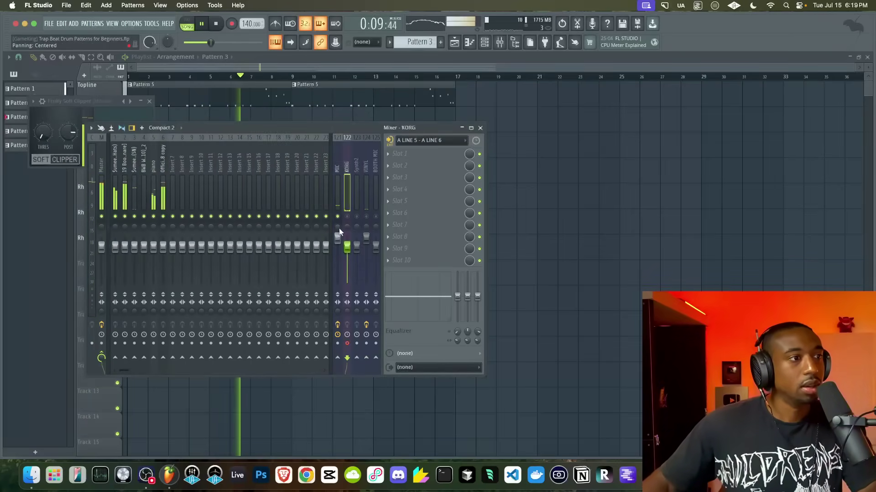
right_click(537, 202)
key("super+s")
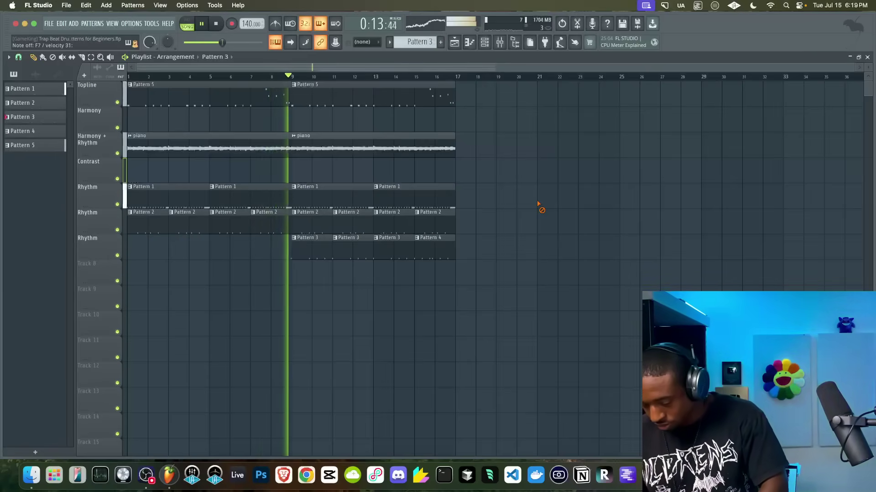
key("space")
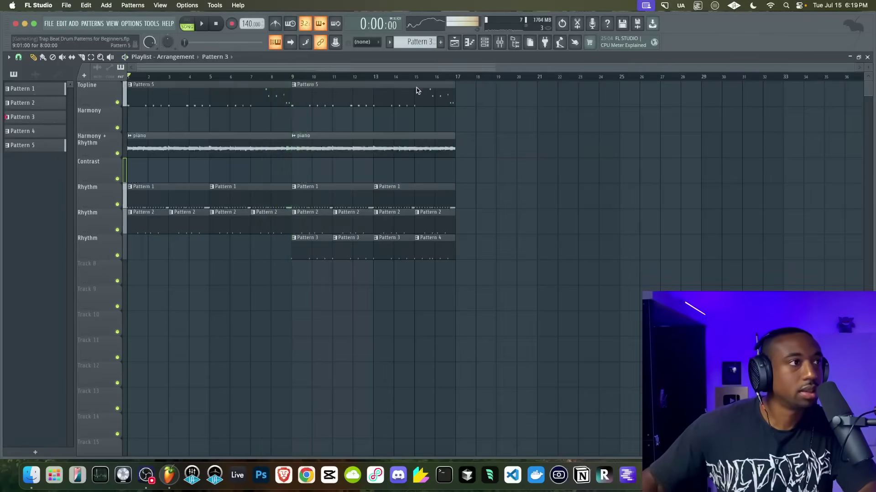
Record the KORG input as an audio clip over the beat from bar 1 to about bar 11.
left_click(500, 45)
key("F9")
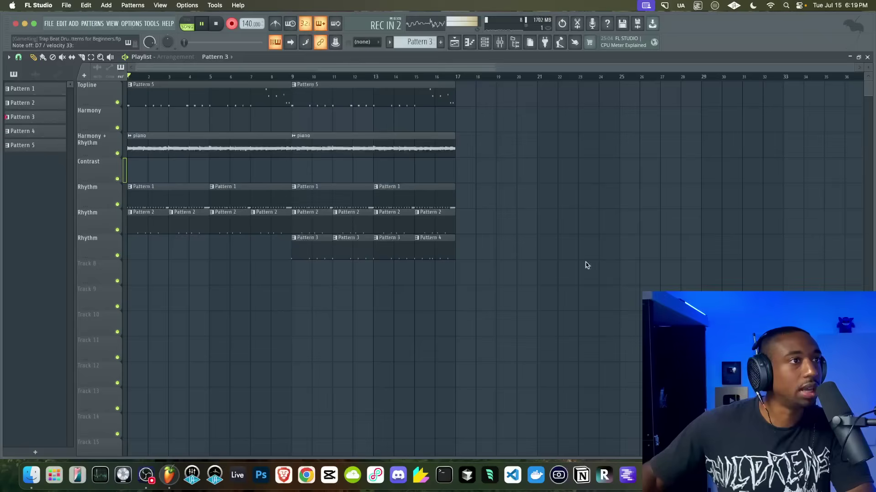
key("F9")
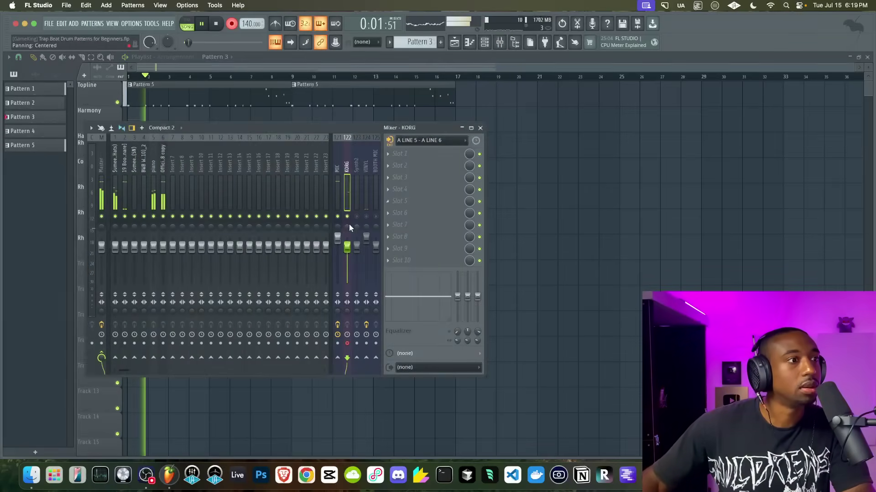
key("F9")
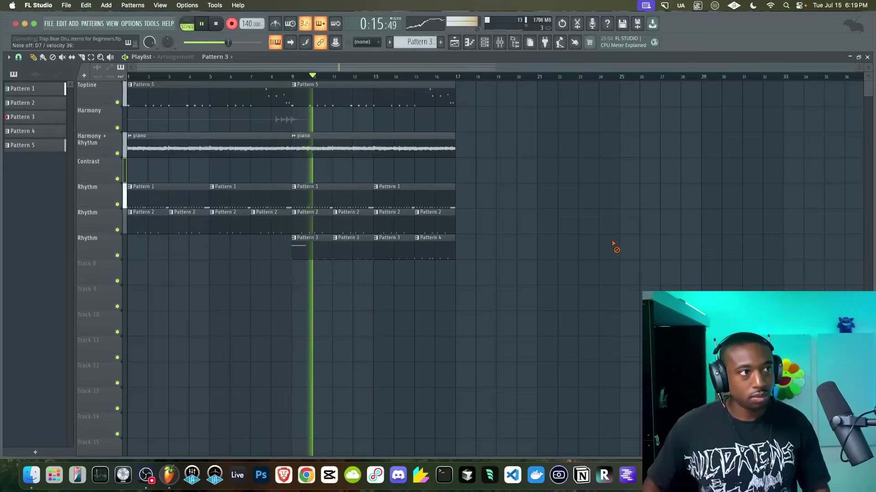
key("space")
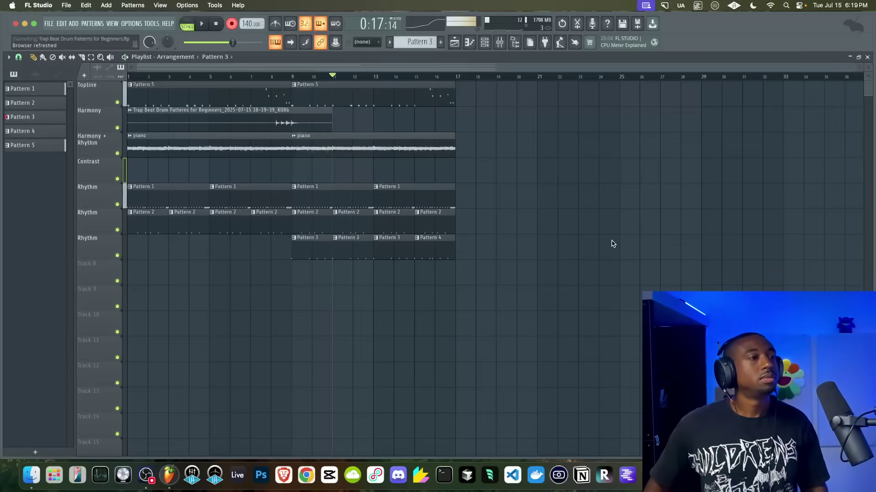
Rename the newly recorded KORG audio clip to "piano topline" while the arrangement plays.
left_click(500, 42)
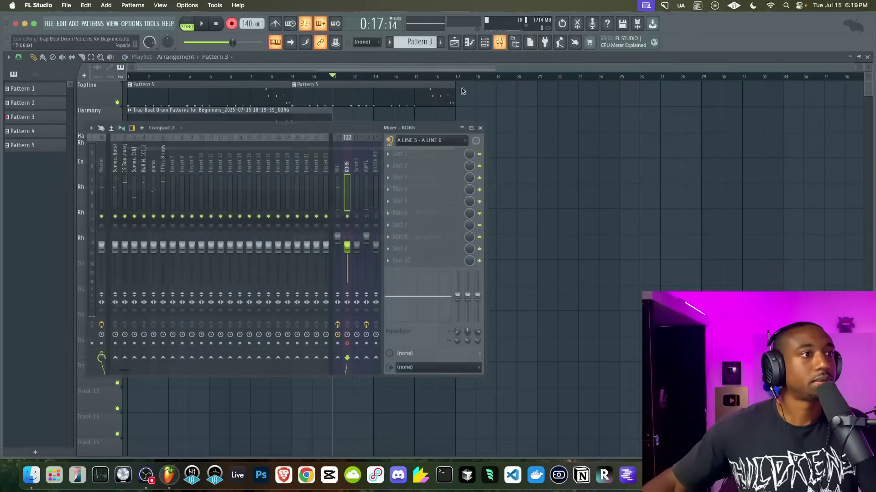
key("F9")
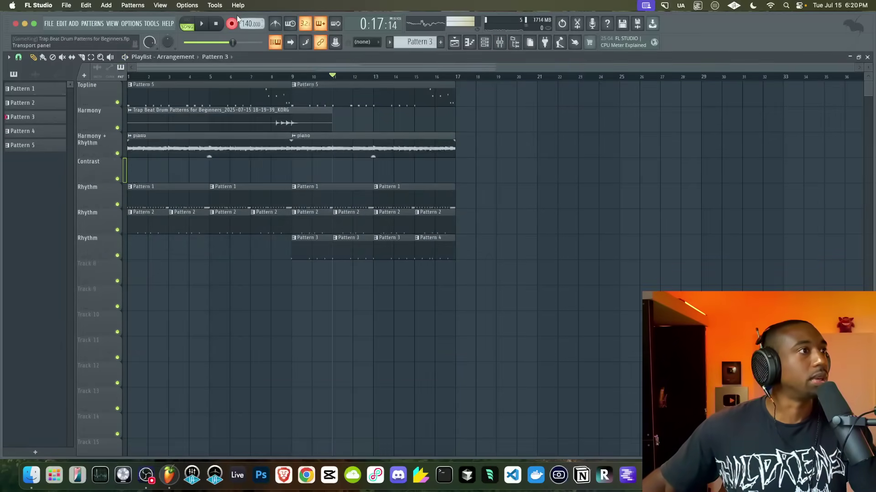
left_click(304, 118)
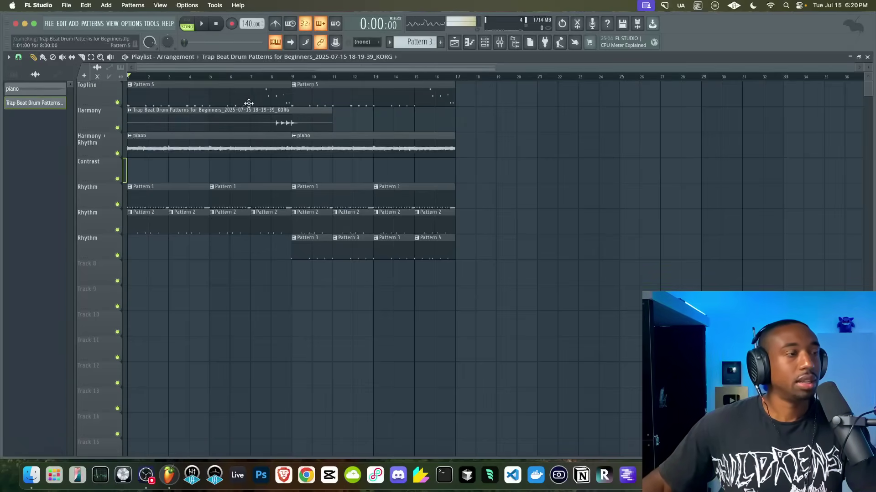
key("space")
left_click(499, 42)
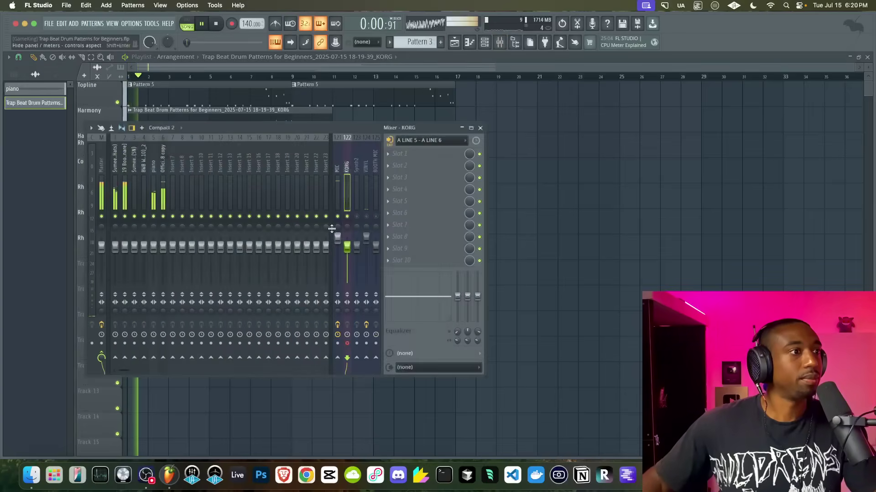
key("F9")
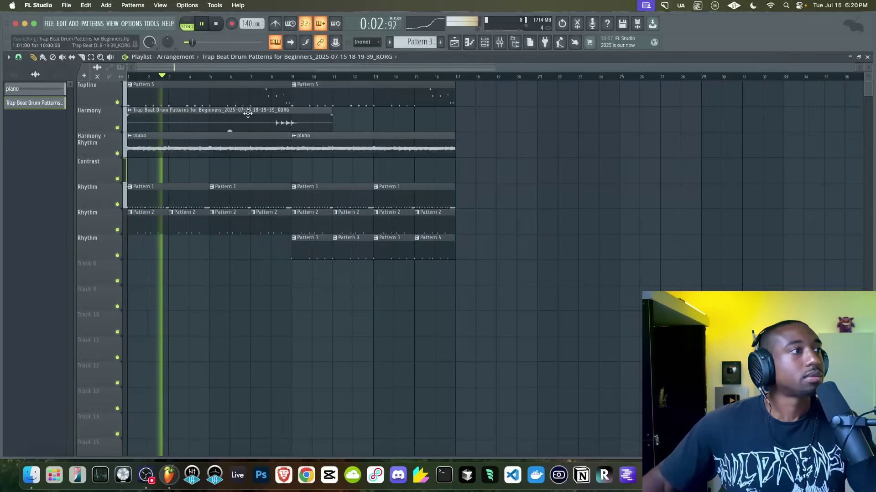
key("F2")
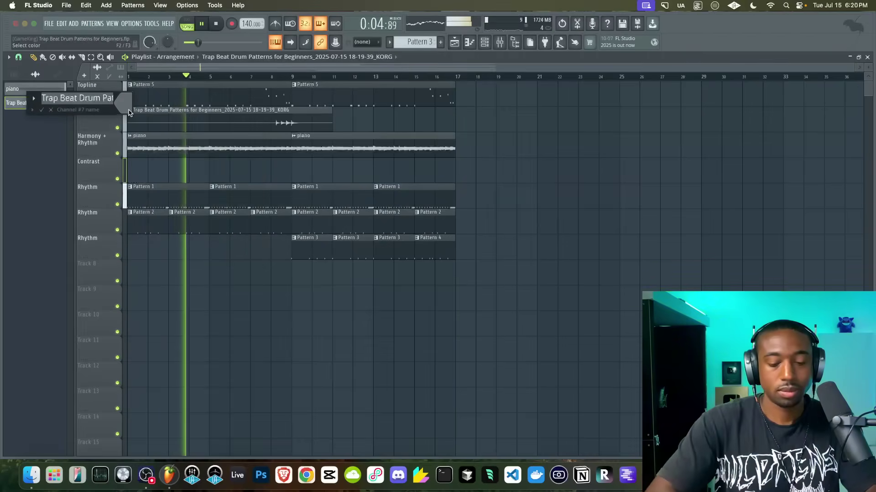
type("piano topline")
key("Return")
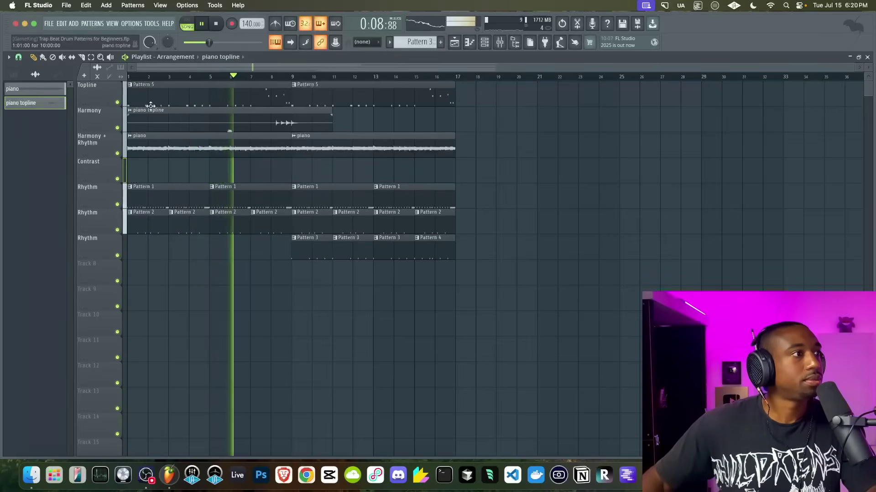
Move both Pattern 5 clips down to the Contrast track and the piano topline clip up to the Topline track.
left_click_drag(145, 98, 402, 99)
key("shift+Down")
key("shift+Down")
key("shift+Down")
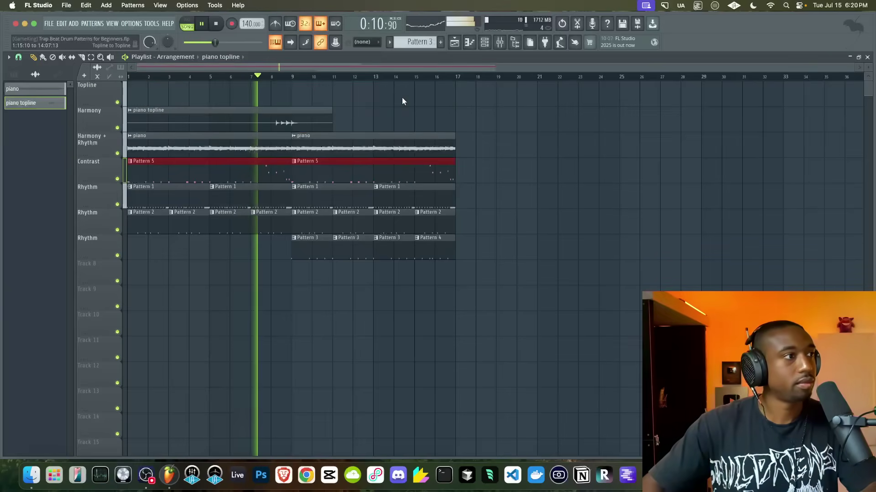
left_click(296, 114)
key("shift+Up")
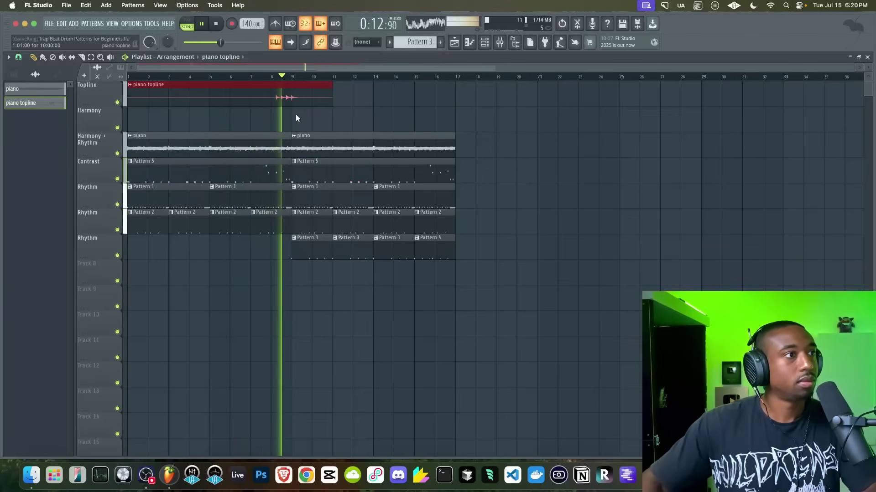
Route the piano topline clip to mixer insert 7 and name that insert "piano topline".
double_click(282, 93)
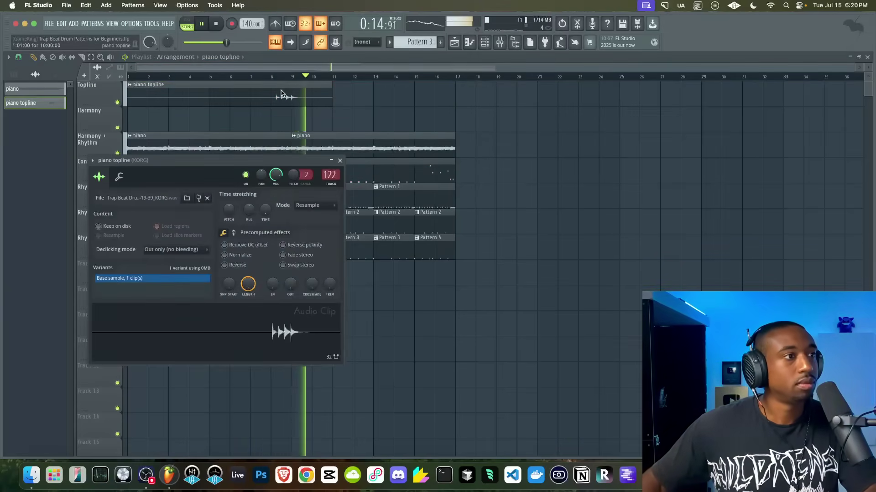
key("F9")
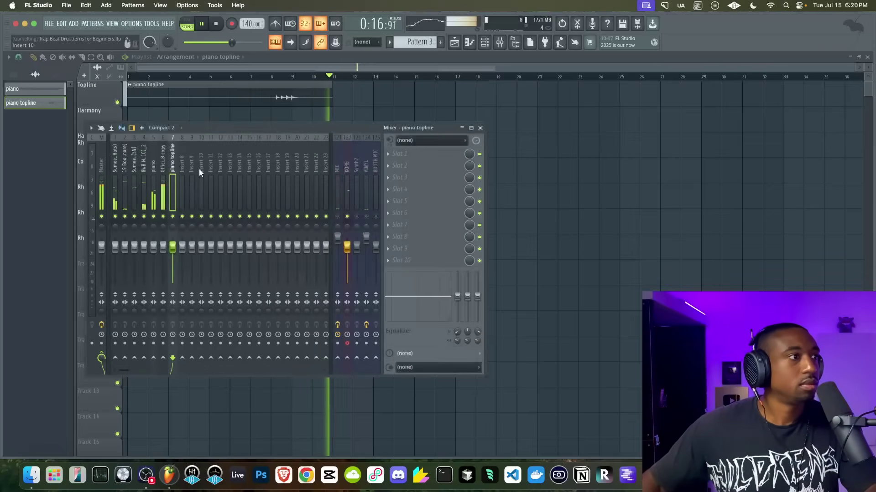
double_click(173, 168)
type("piano")
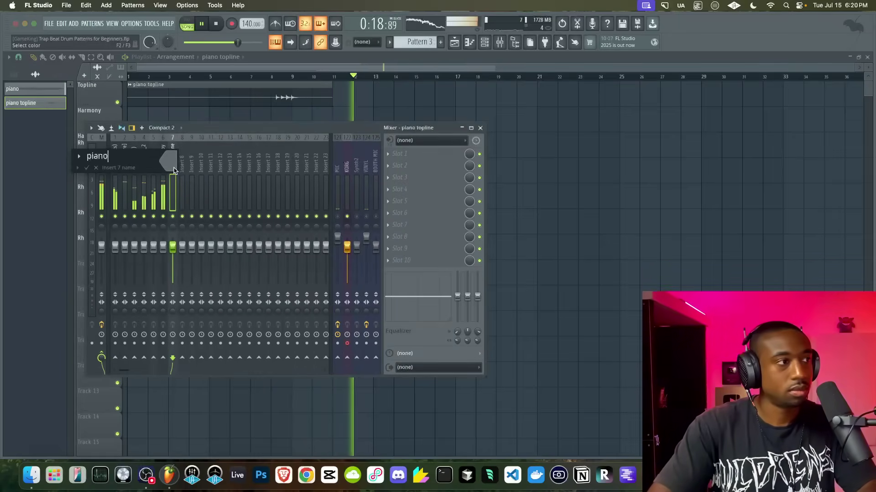
type(" topline")
key("Return")
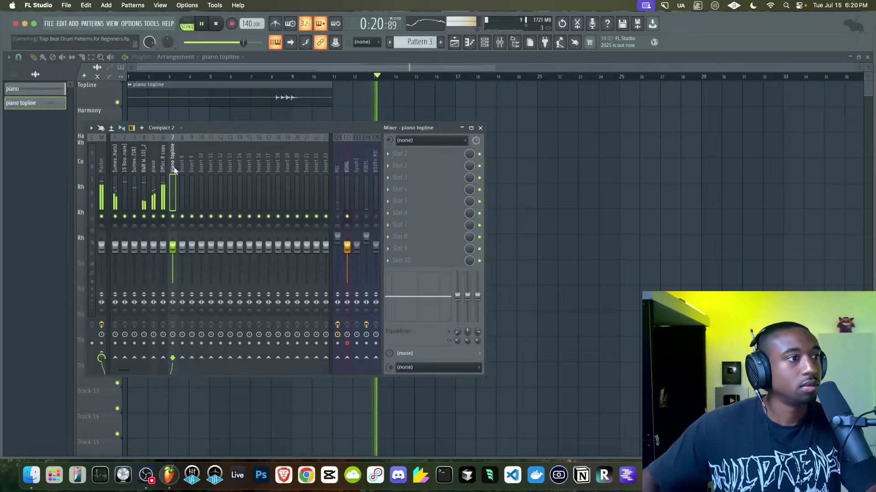
left_click(479, 127)
left_click(501, 42)
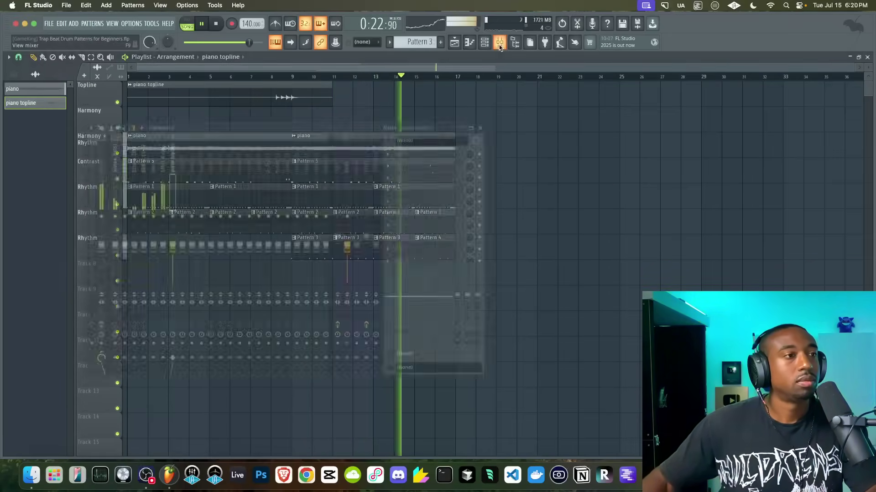
right_click(535, 209)
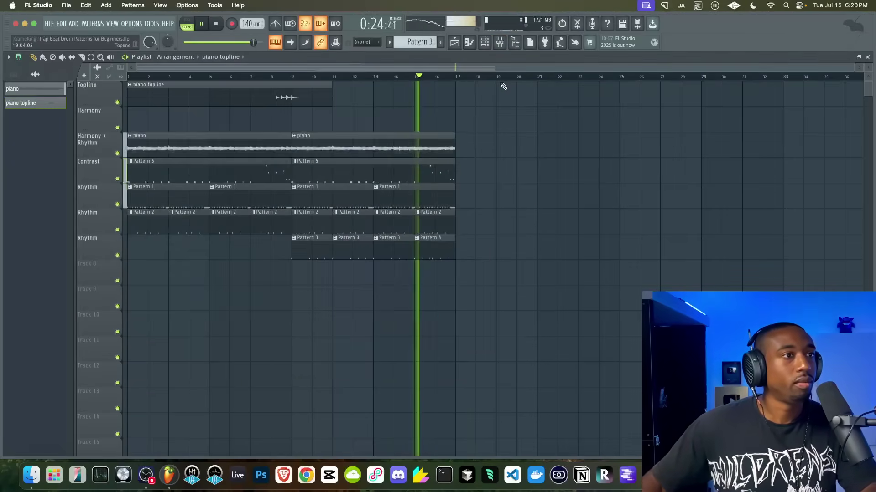
left_click(500, 42)
right_click(542, 238)
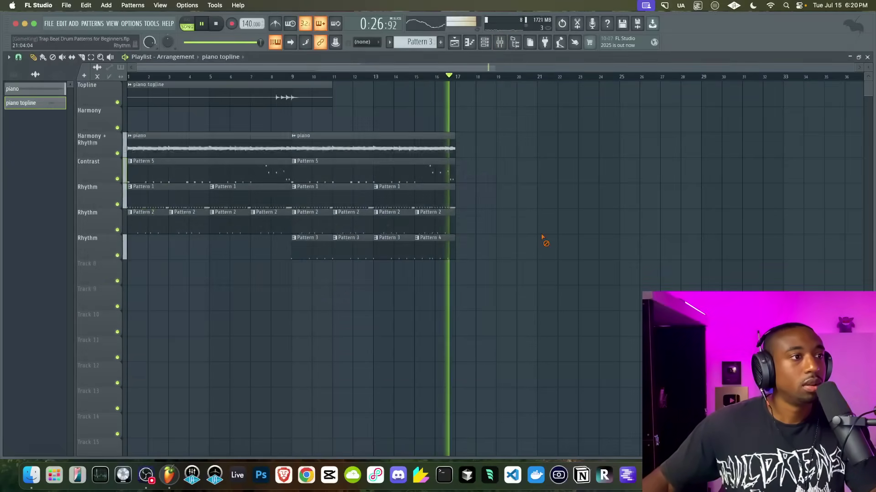
Duplicate the first 16 bars of piano, Pattern 5 and drum clips into bars 17 to 32, leaving out the piano topline.
key("space")
left_click_drag(488, 257, 80, 149)
key("ctrl+b")
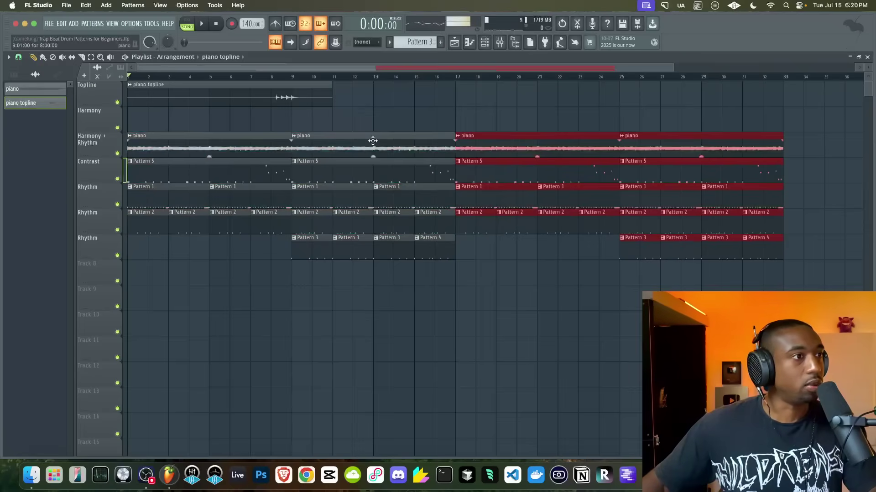
left_click(527, 272, "super")
scroll(497, 233, "down", 3)
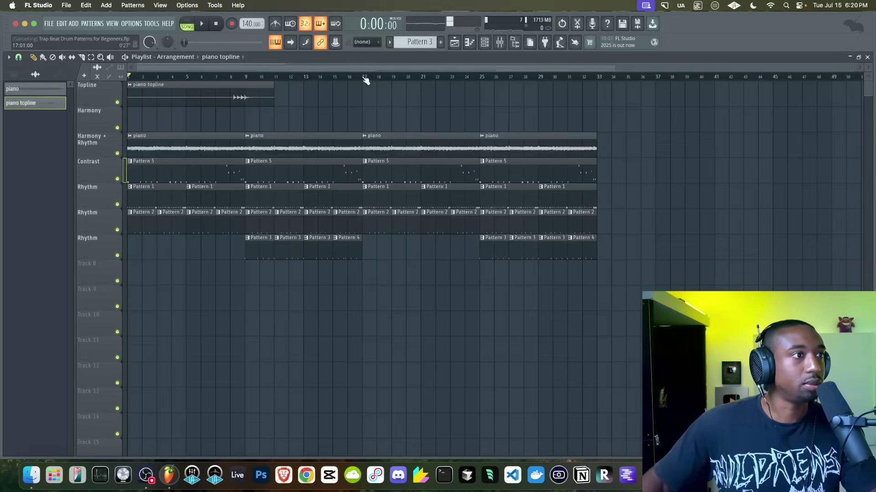
Delete the Pattern 5 clips at bars 17 and 25 and play the arrangement from bar 17.
right_click(401, 172)
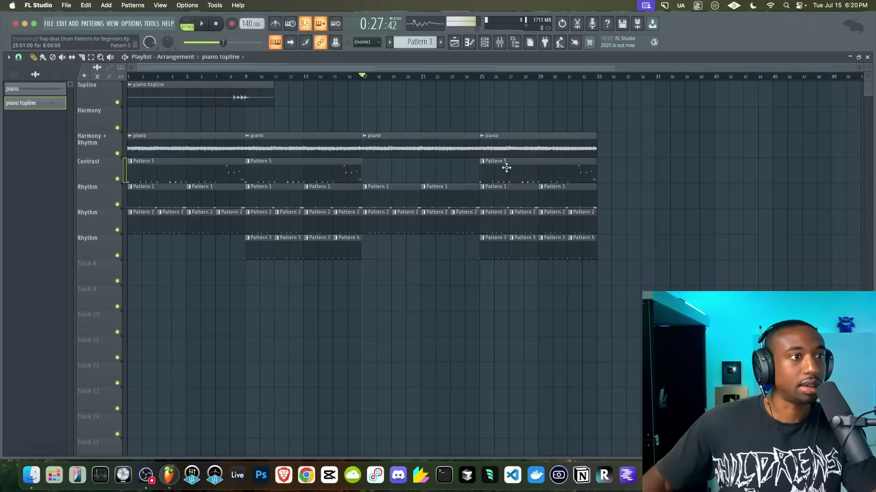
right_click(506, 171)
key("space")
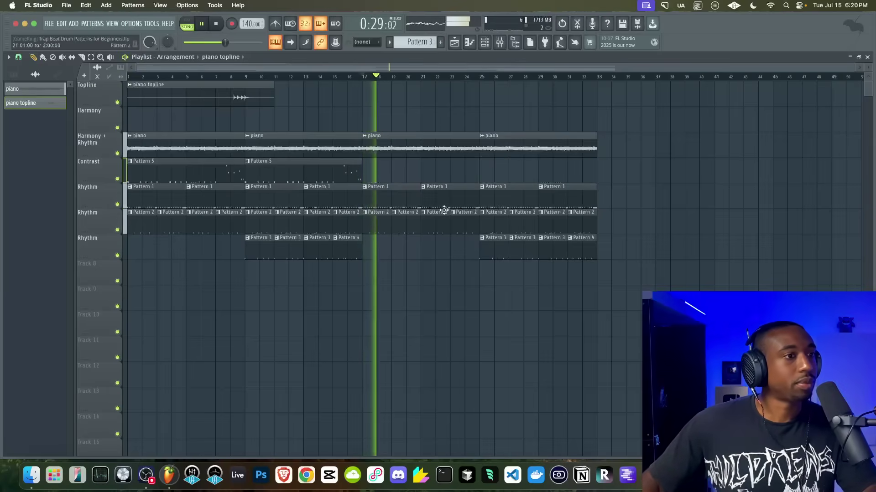
Fill bars 17 to 24 with copies of the Pattern 3 and 4 clips and copy a Pattern 5 clip to bar 25.
left_click_drag(492, 250, 377, 248)
right_click(382, 281)
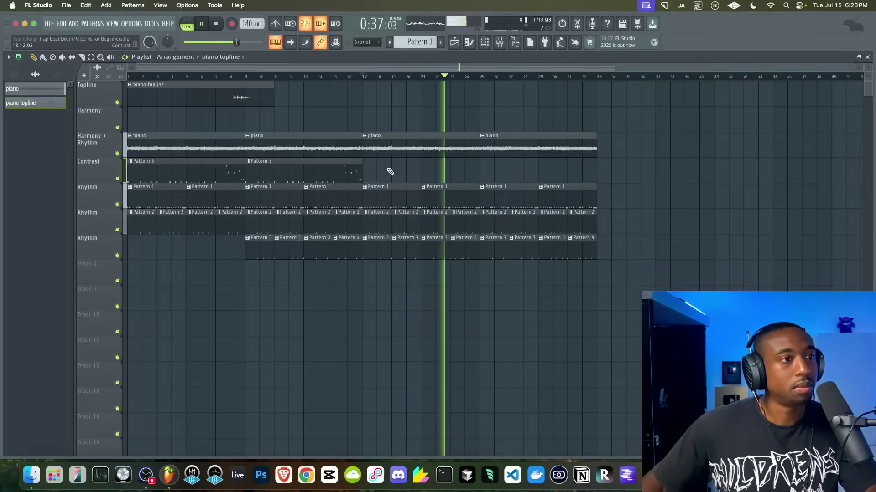
left_click(278, 170)
left_click_drag(278, 169, 505, 168)
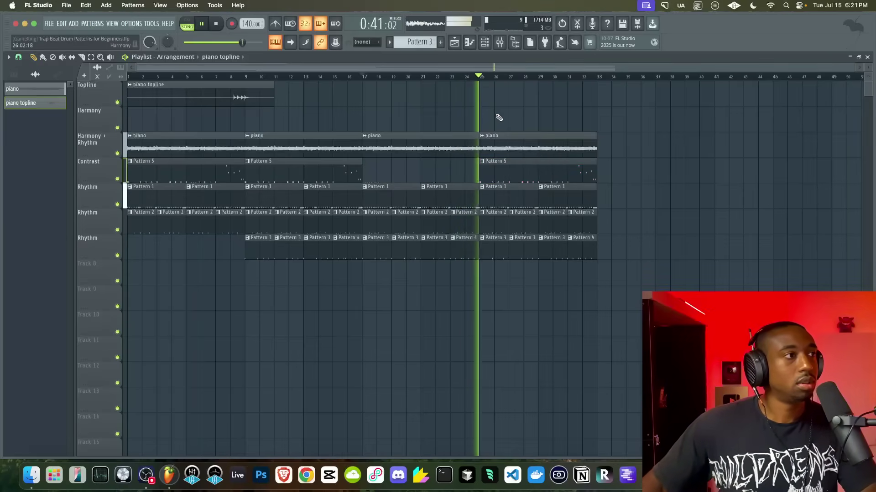
Stop playback and open the sample browser beside the playlist.
key("space")
left_click(471, 115)
right_click(566, 130)
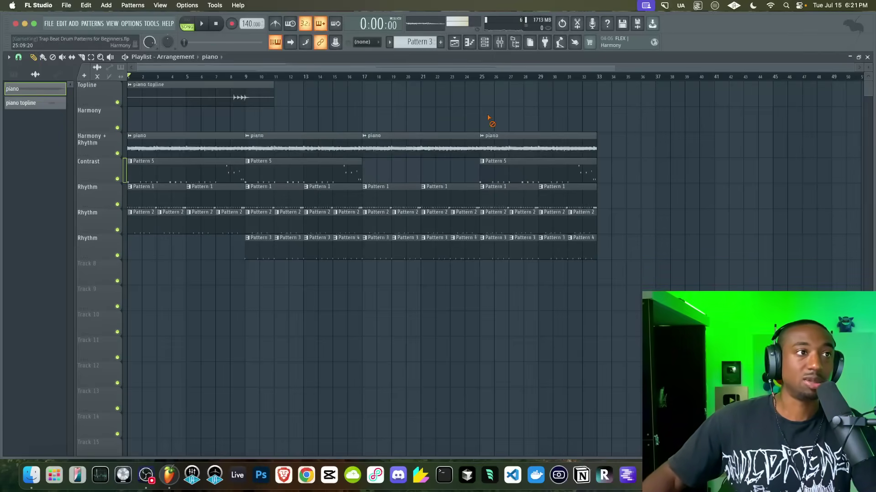
left_click(516, 42)
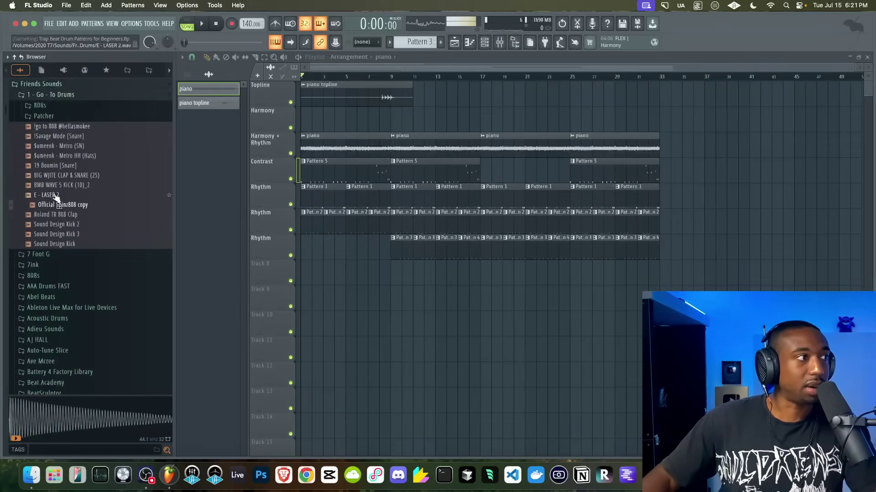